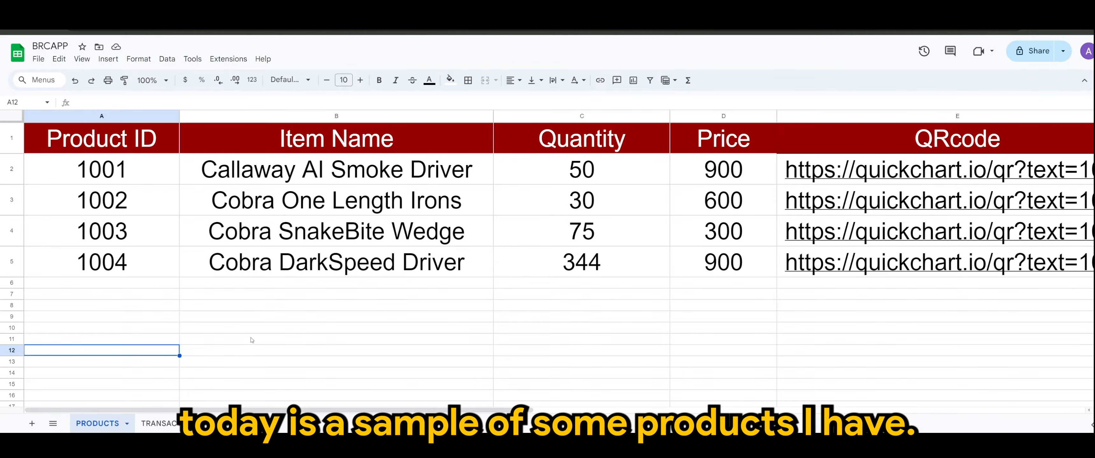
- Examine the Product ID and Item Name columns of the PRODUCTS sheet, including the four listed item names
click(102, 119)
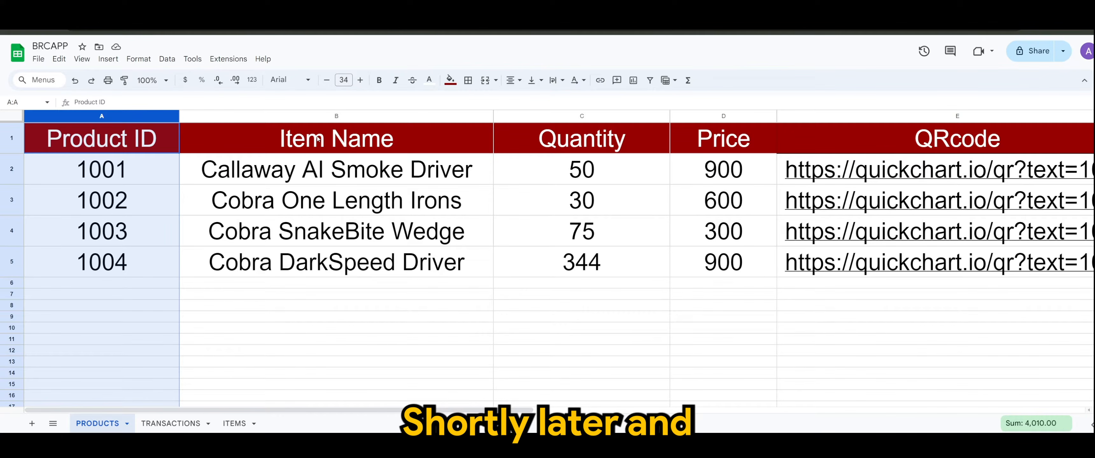
click(310, 118)
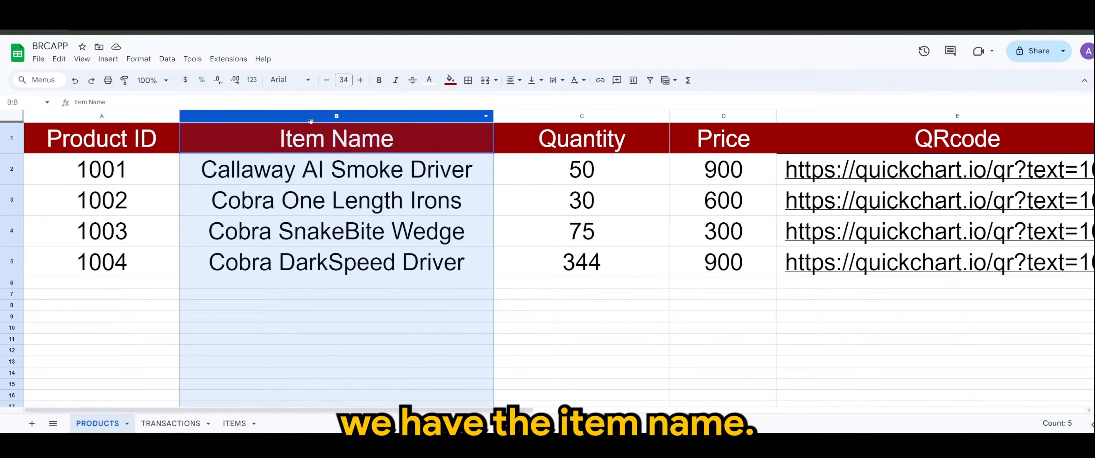
click(331, 305)
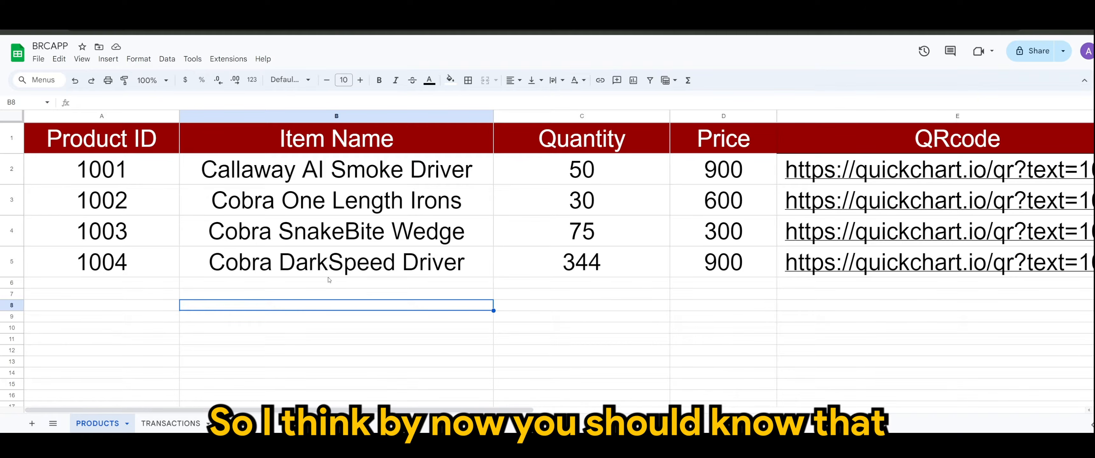
click(324, 297)
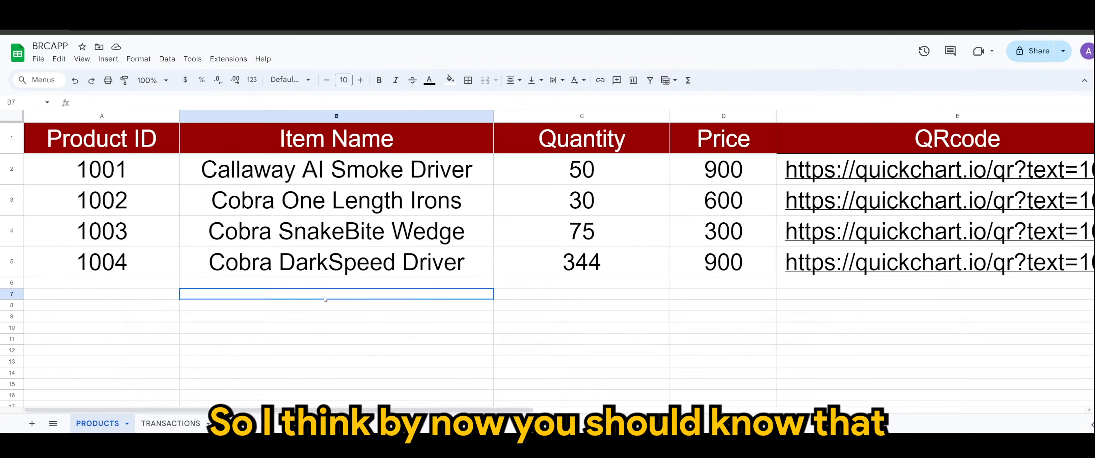
drag(337, 171, 333, 268)
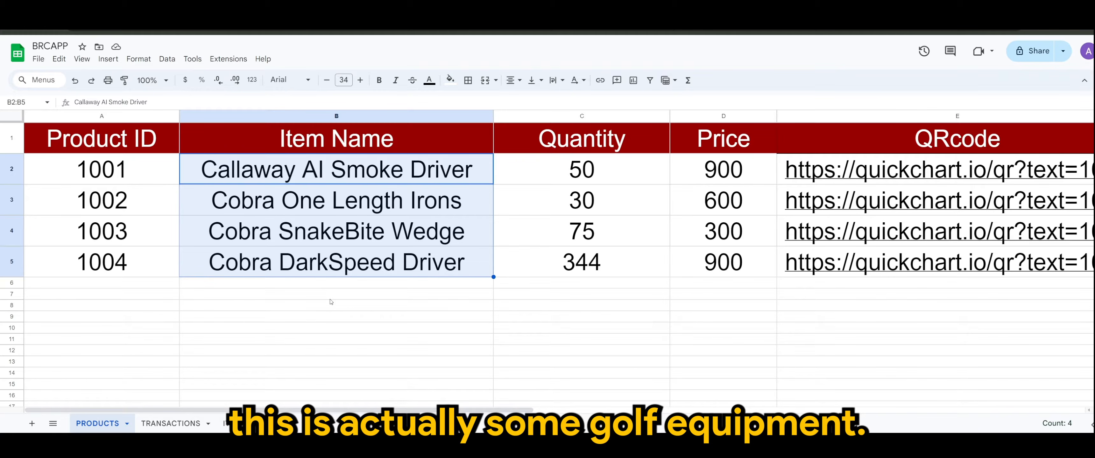
click(513, 301)
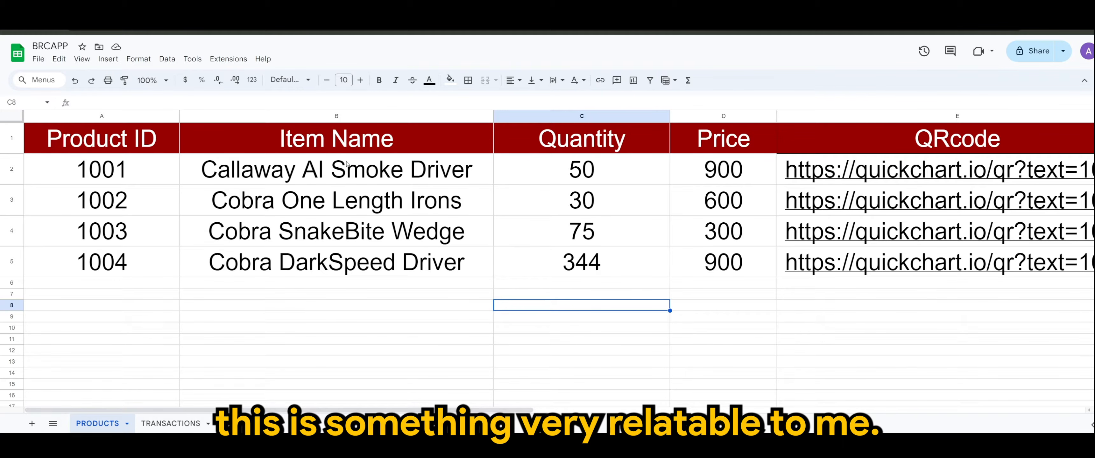
- Examine the Quantity, Price and QRcode columns of the PRODUCTS sheet, including the QR code URLs
click(543, 115)
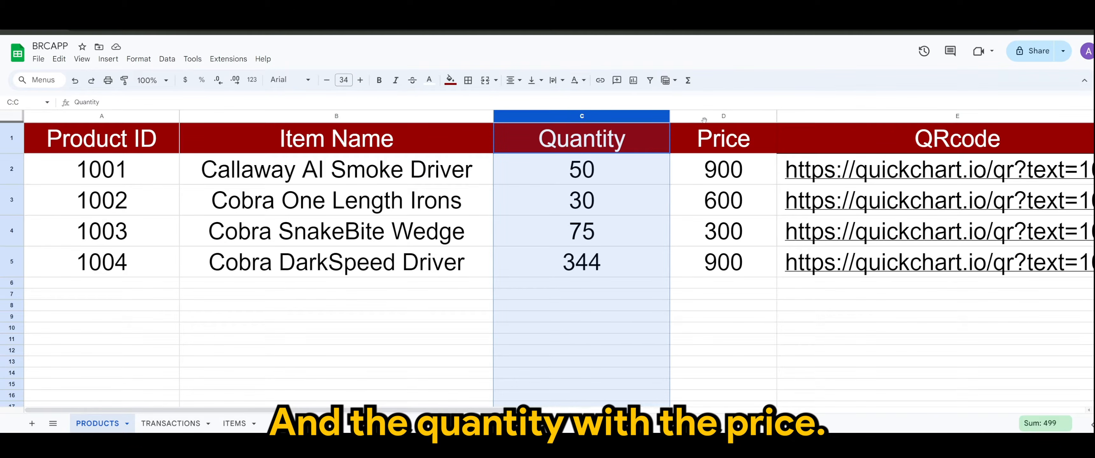
click(703, 118)
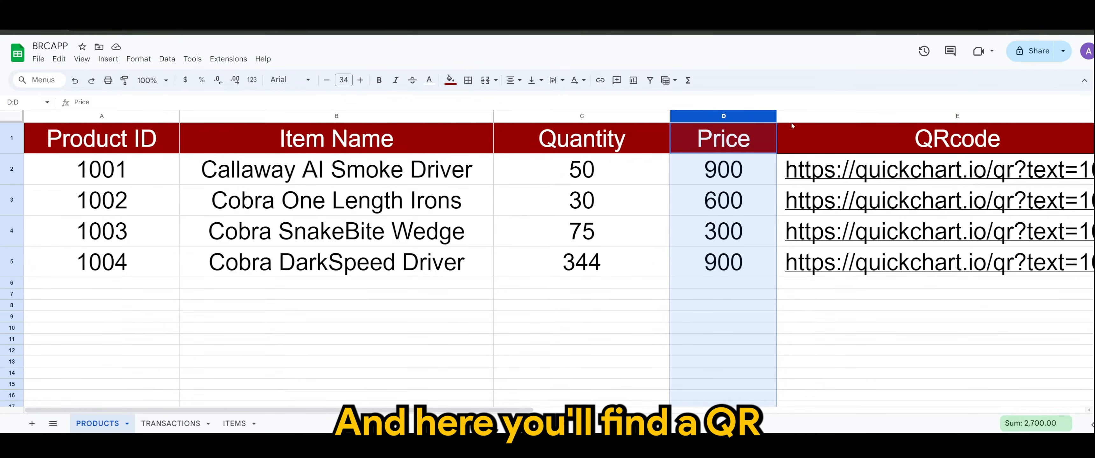
click(815, 117)
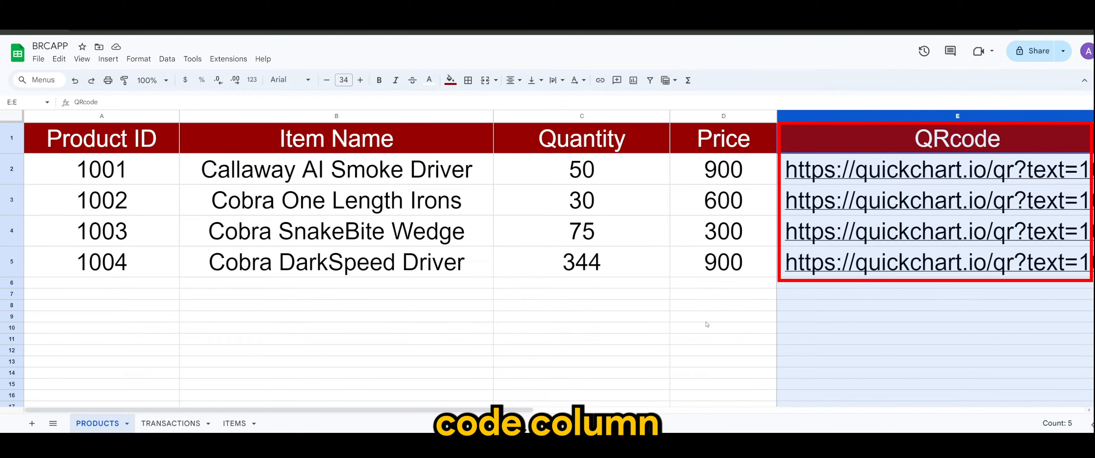
click(809, 326)
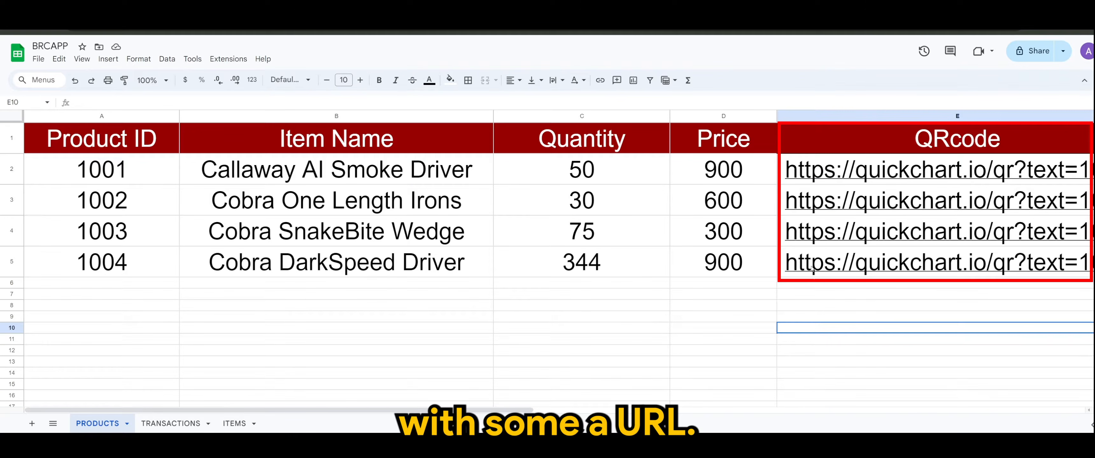
mouse_move(896, 172)
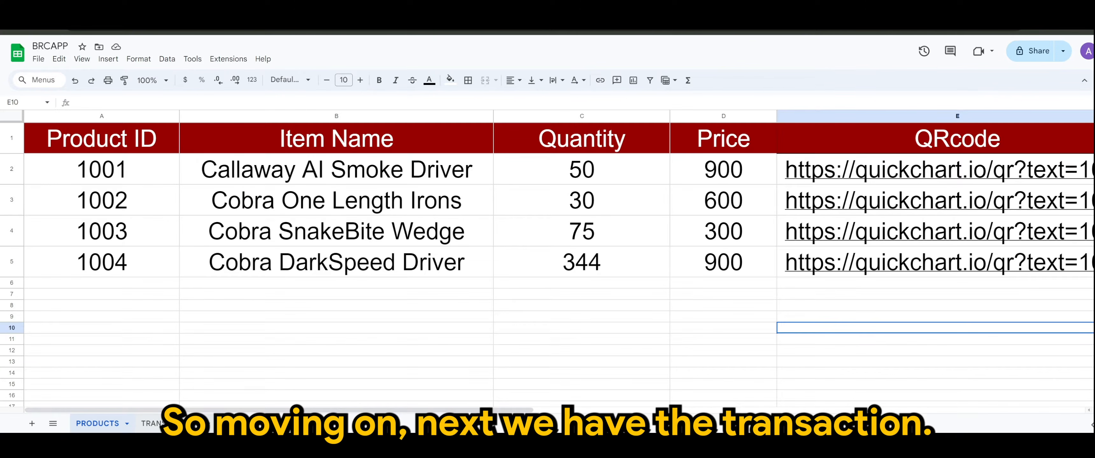
- Open the TRANSACTIONS sheet and examine its columns from Transaction ID through Status
click(151, 423)
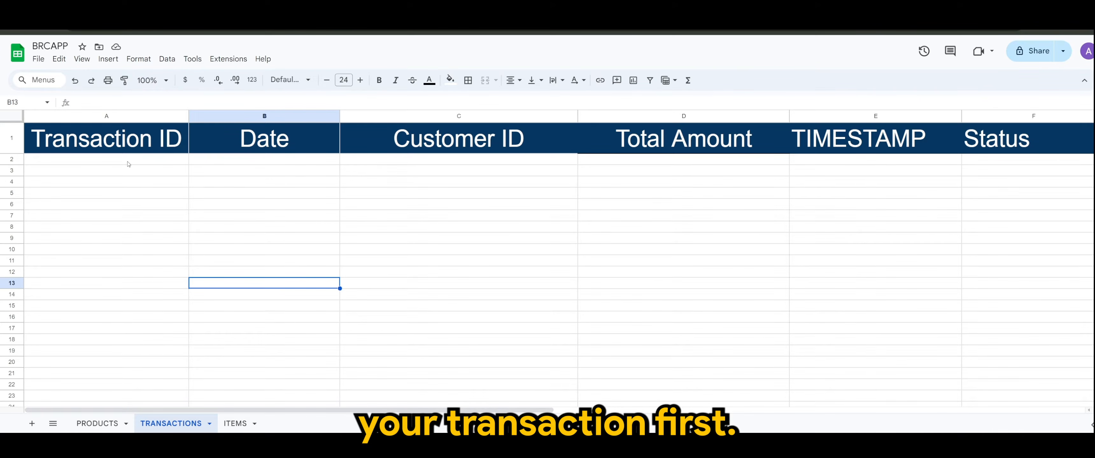
click(159, 116)
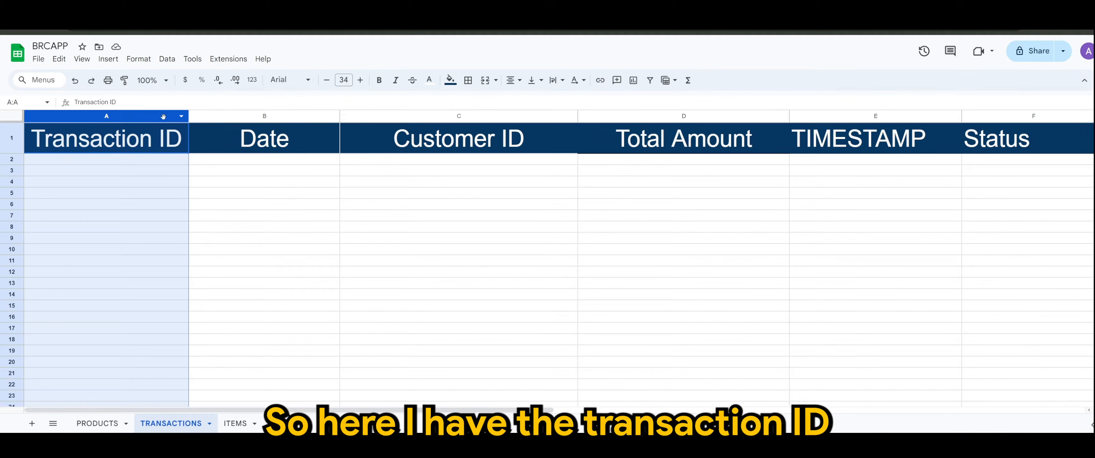
click(291, 117)
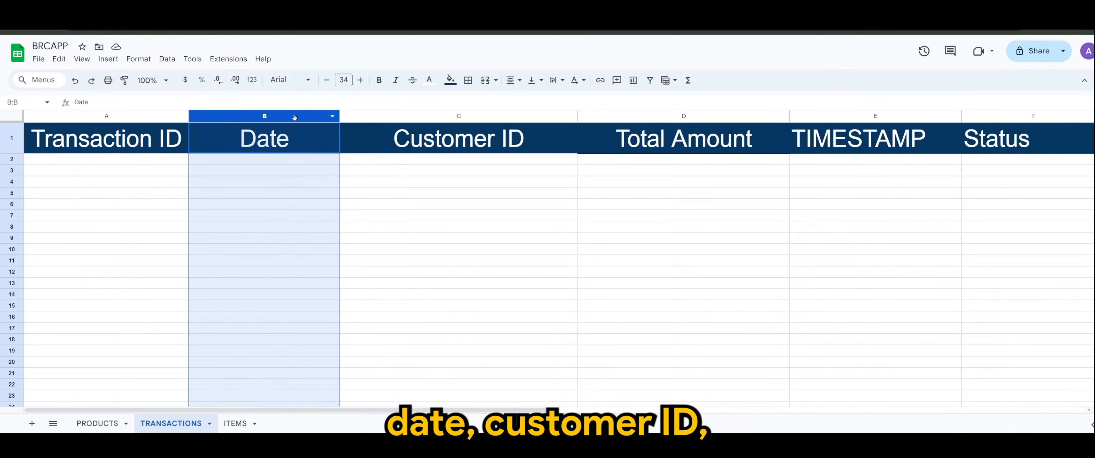
click(394, 119)
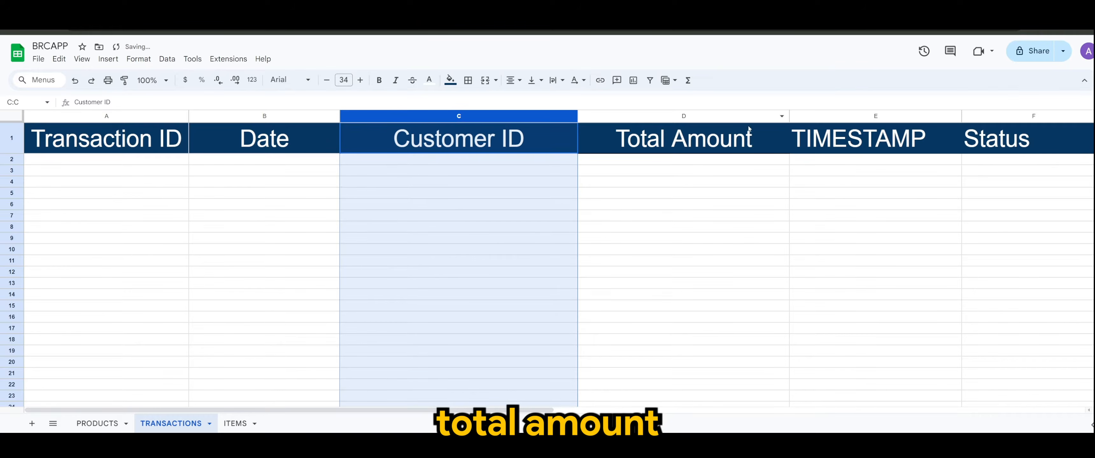
click(628, 119)
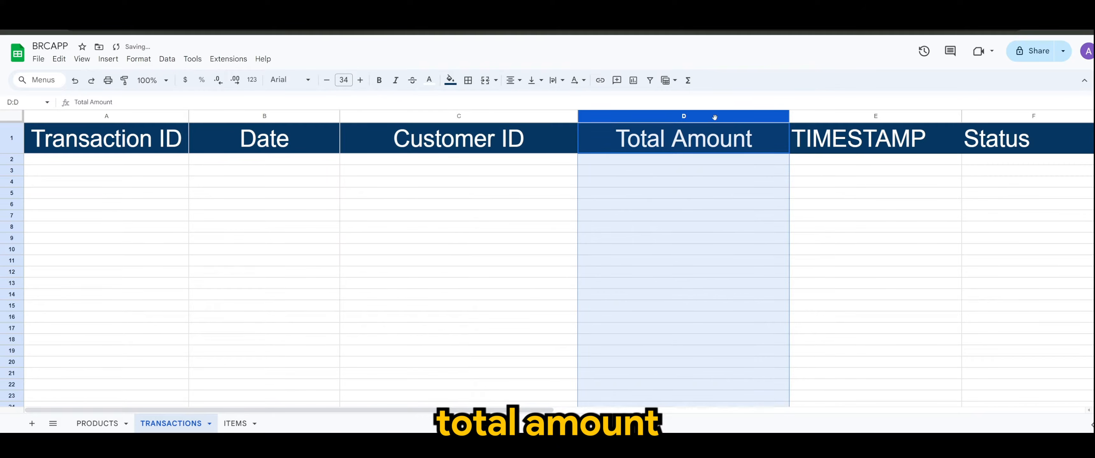
click(823, 118)
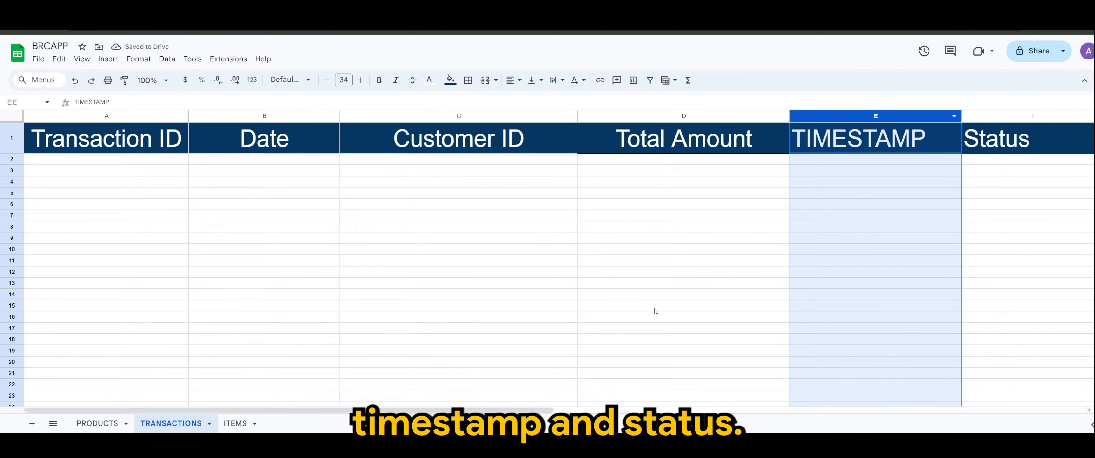
click(992, 115)
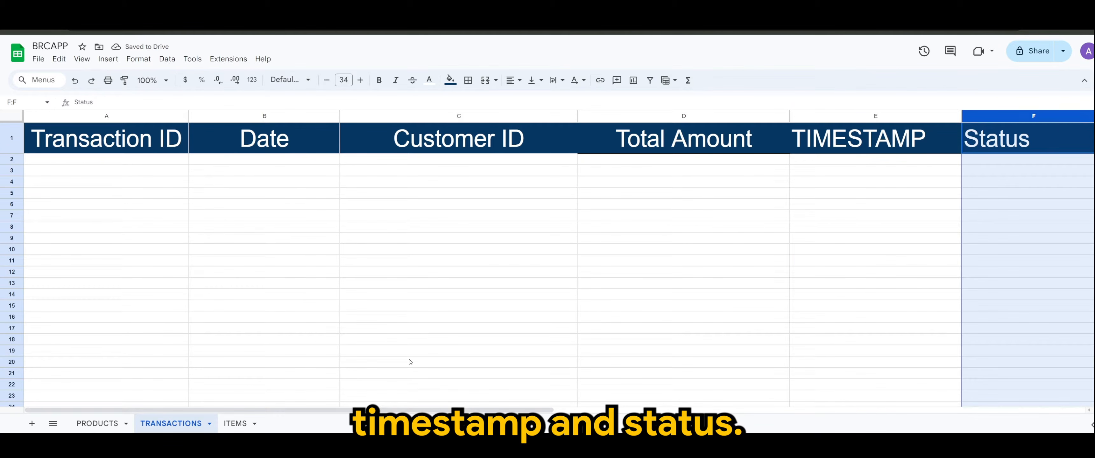
- Open the ITEMS sheet and examine the empty rows under Item Name and Transaction ID
click(236, 423)
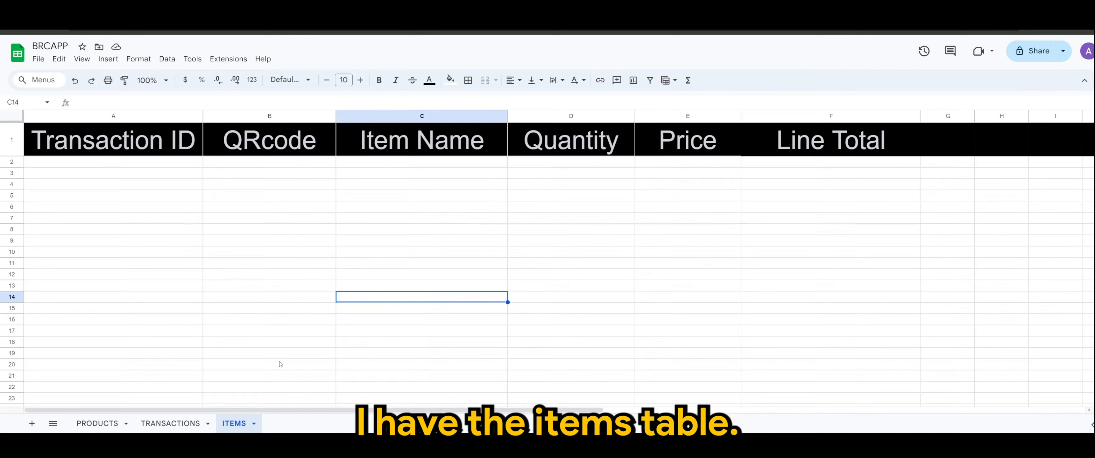
click(287, 320)
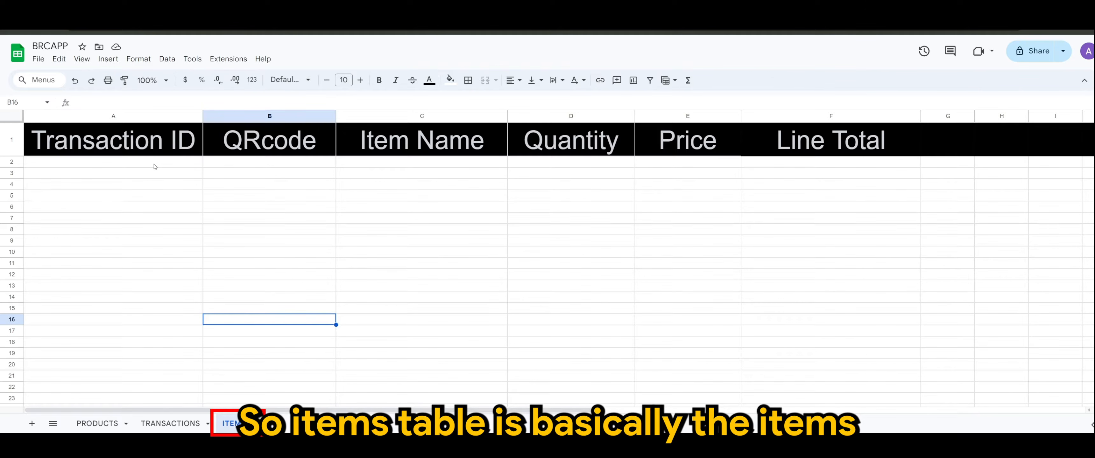
drag(381, 167, 377, 359)
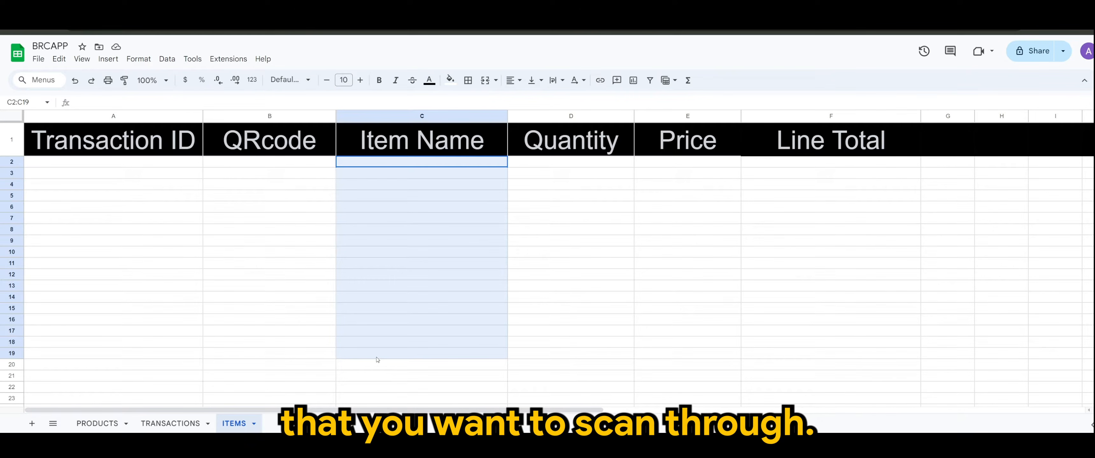
drag(380, 359, 409, 318)
drag(153, 164, 150, 187)
click(144, 228)
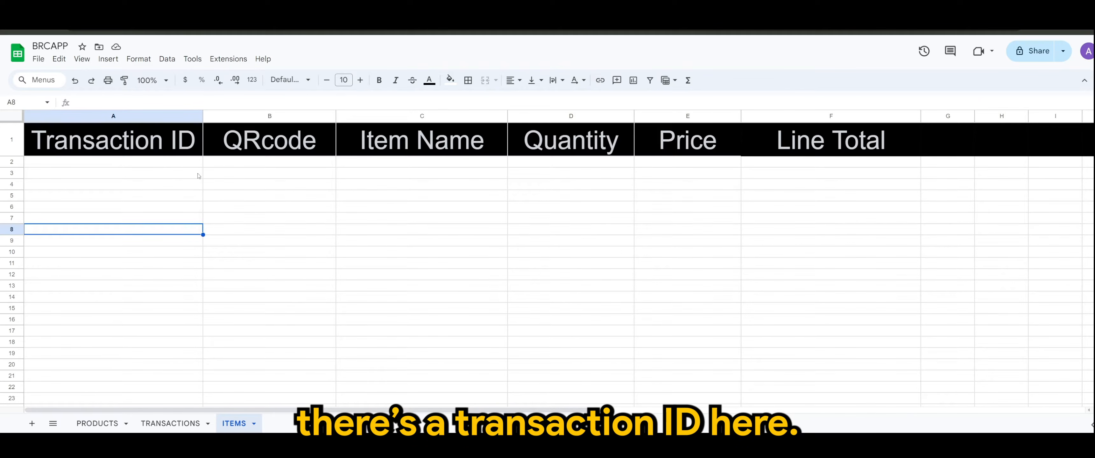
- Examine the QRcode, Item Name, Quantity, Price and Line Total columns of the ITEMS sheet
click(256, 117)
click(421, 195)
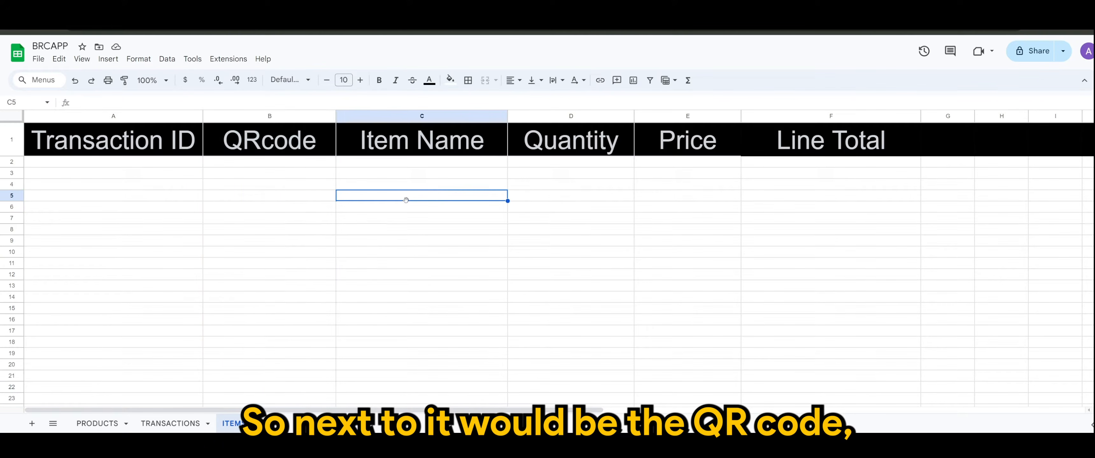
click(421, 117)
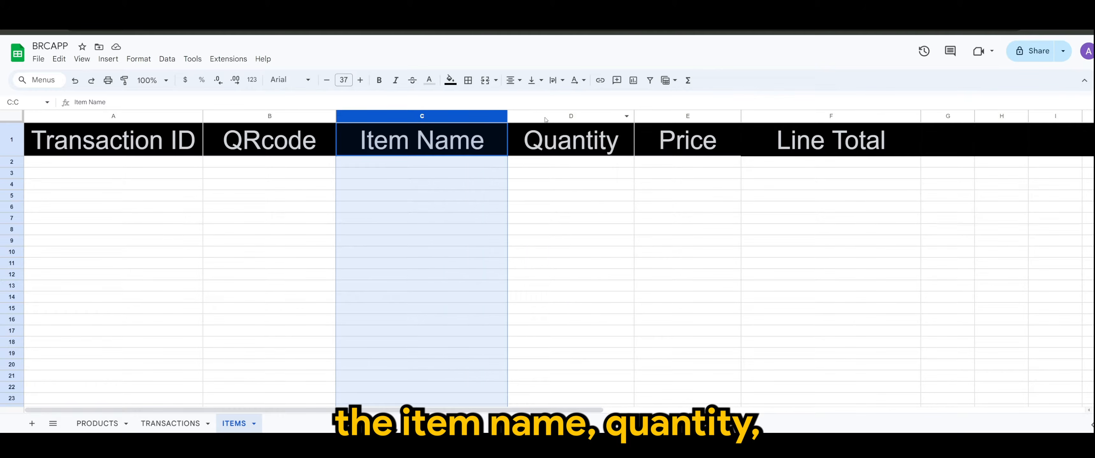
click(608, 121)
click(680, 116)
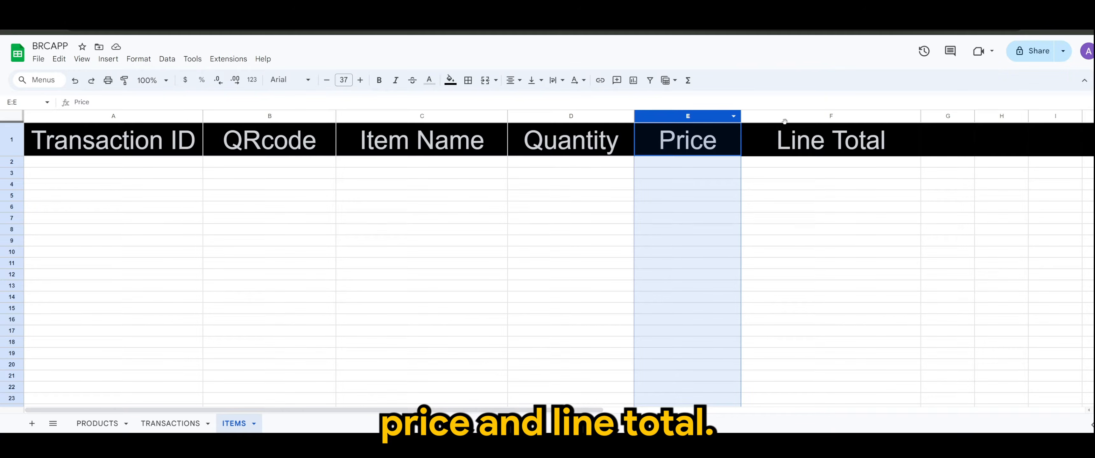
click(788, 118)
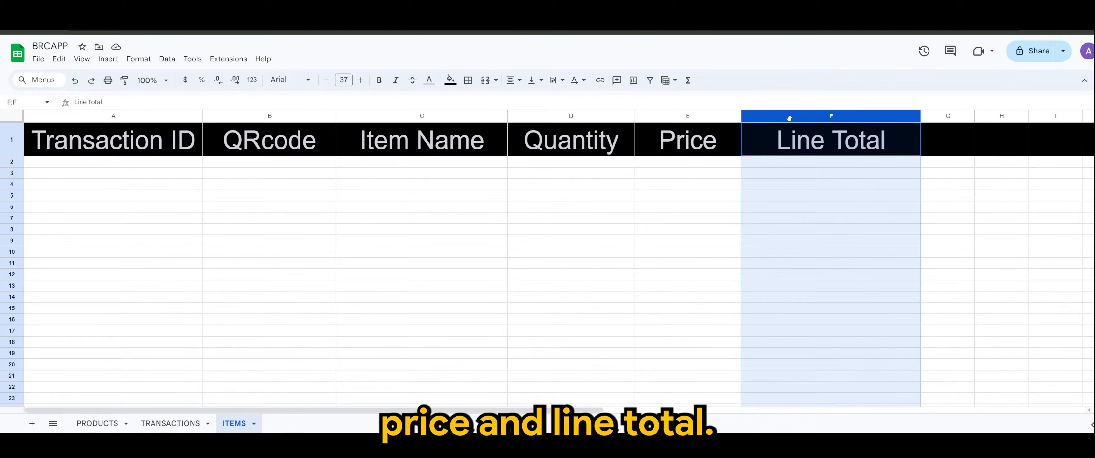
click(485, 267)
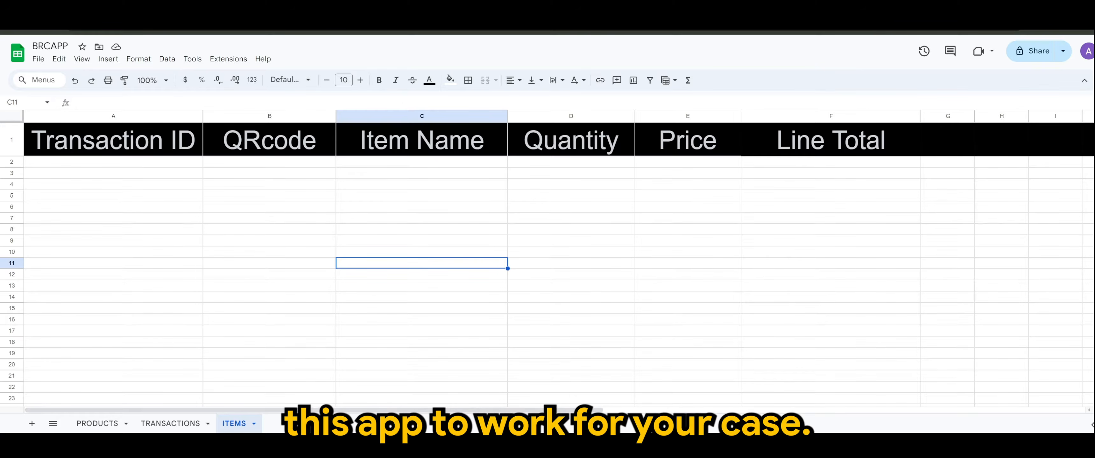
- Switch to the BRCAPP app in AppSheet and examine the Barcode column in the PRODUCTS table's data settings
click(345, 31)
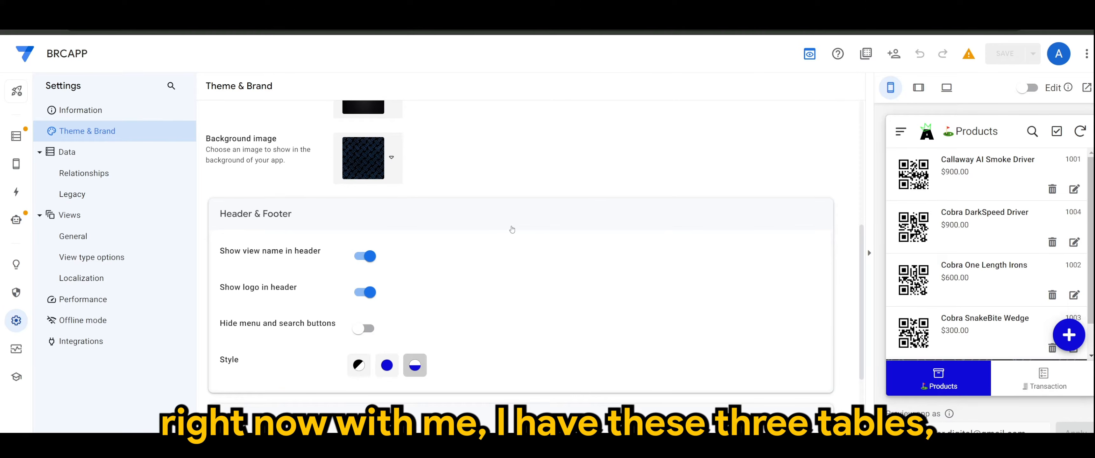
click(17, 136)
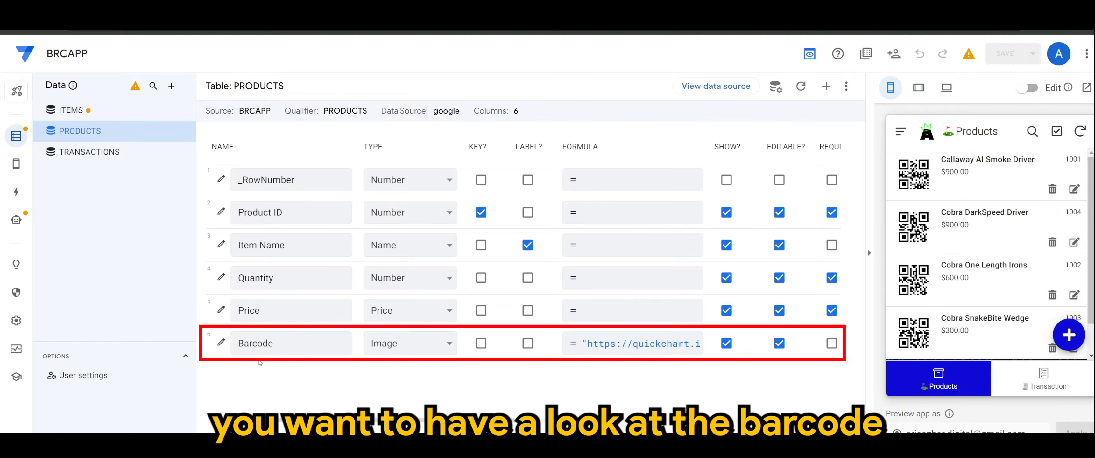
drag(239, 343, 274, 344)
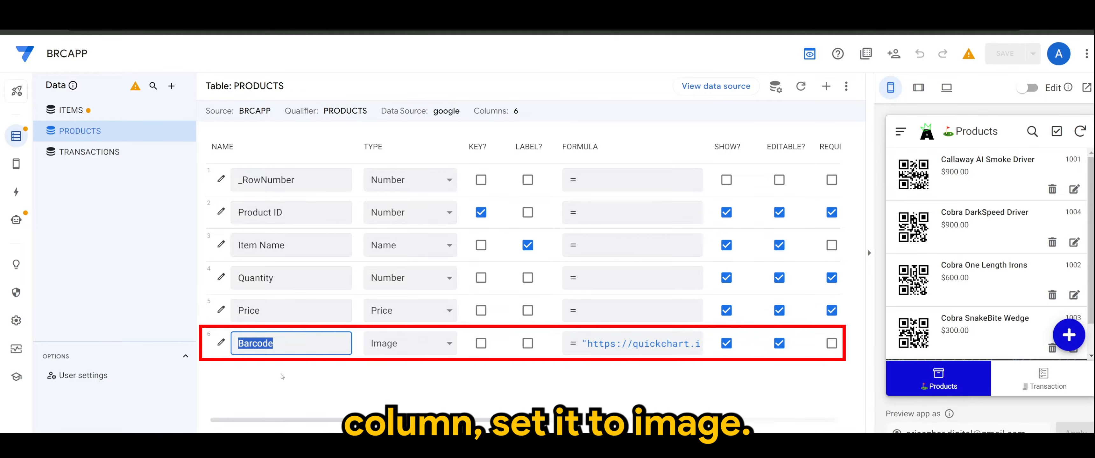
click(285, 387)
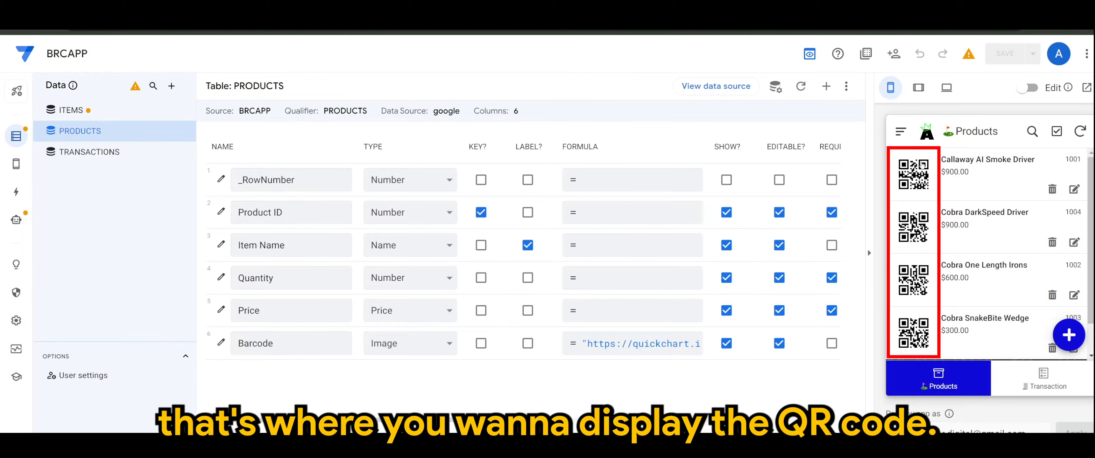
- Open the Barcode column's app formula and examine its quickchart.io URL, the ENCODEURL function and the [Product ID] reference
click(622, 351)
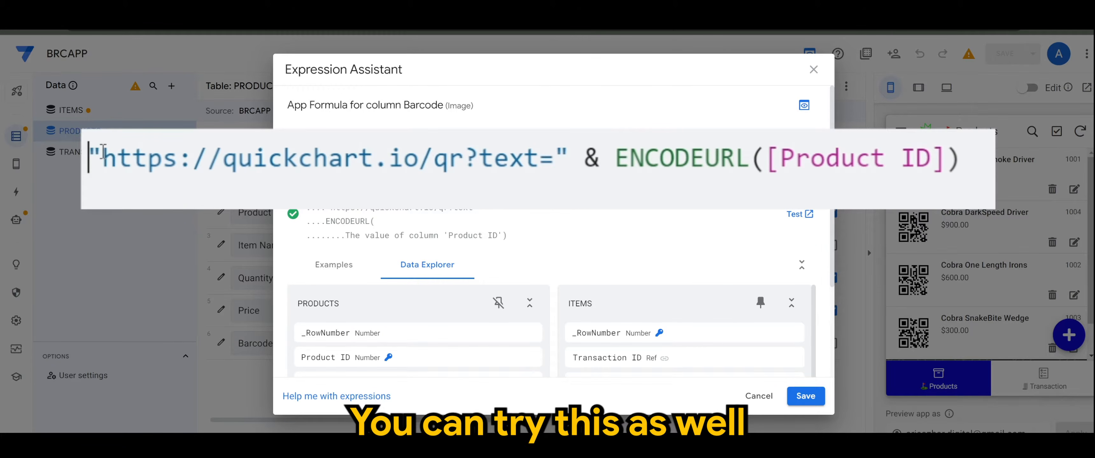
mouse_move(102, 158)
mouse_down()
mouse_move(432, 156)
mouse_move(547, 173)
mouse_move(589, 160)
mouse_move(751, 172)
mouse_up()
double_click(471, 159)
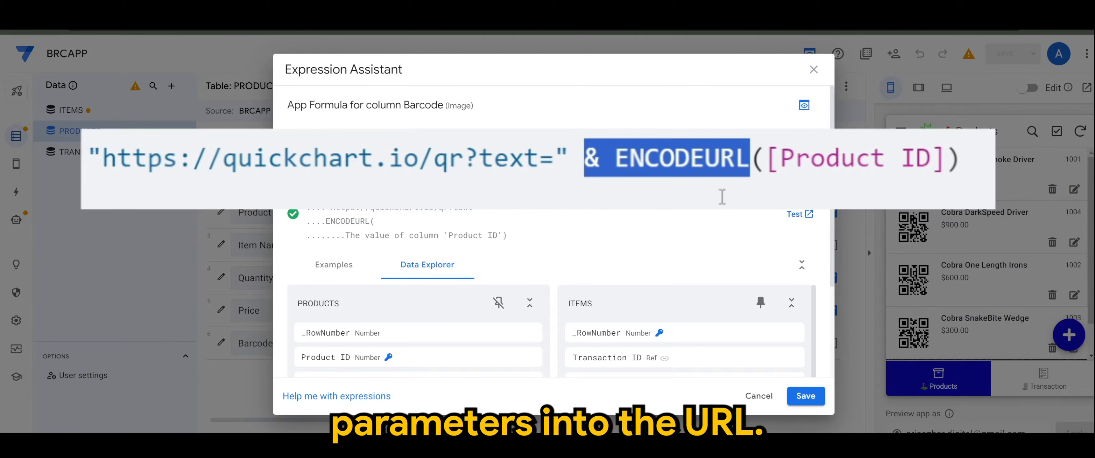
click(766, 158)
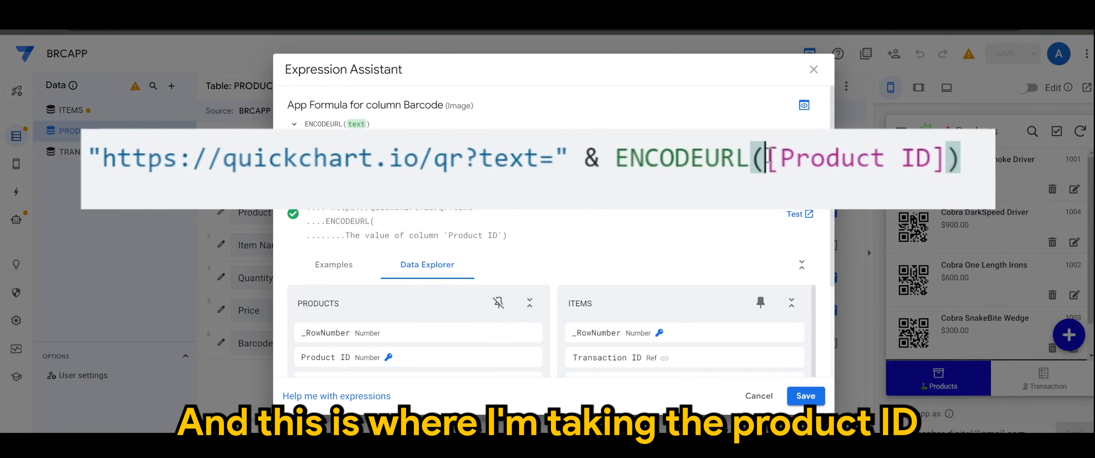
drag(766, 158, 945, 159)
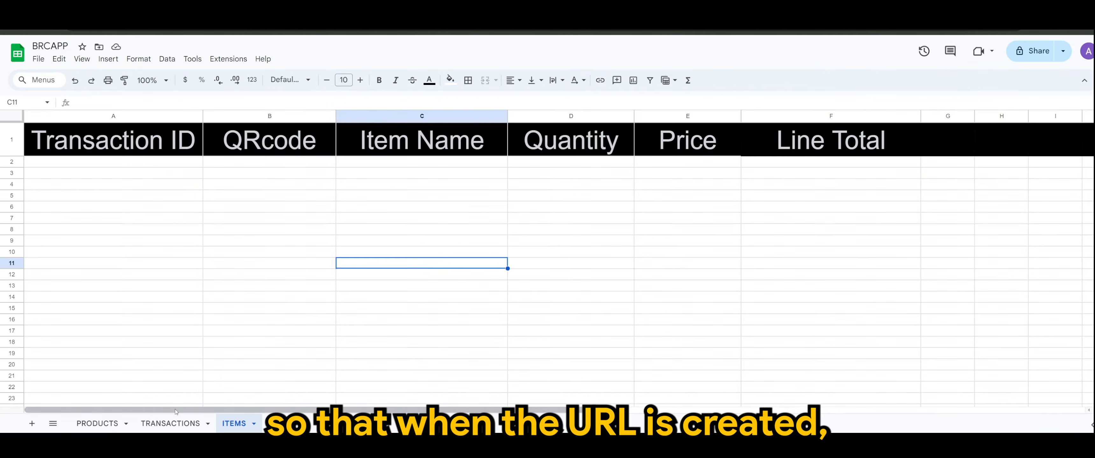
- Examine the QRcode URLs in the spreadsheet's PRODUCTS sheet, and close the Barcode column's formula back in AppSheet
click(124, 425)
scroll(870, 153, right, 3)
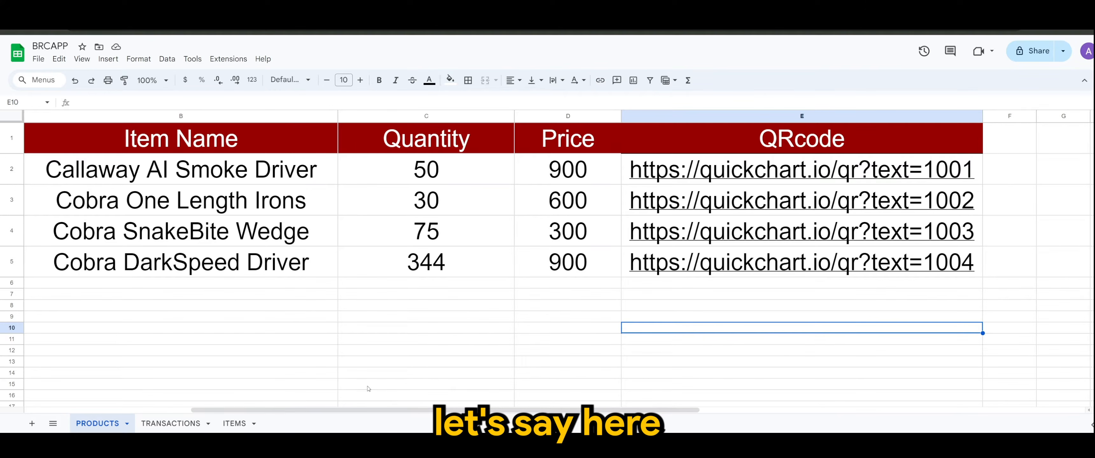
mouse_move(930, 179)
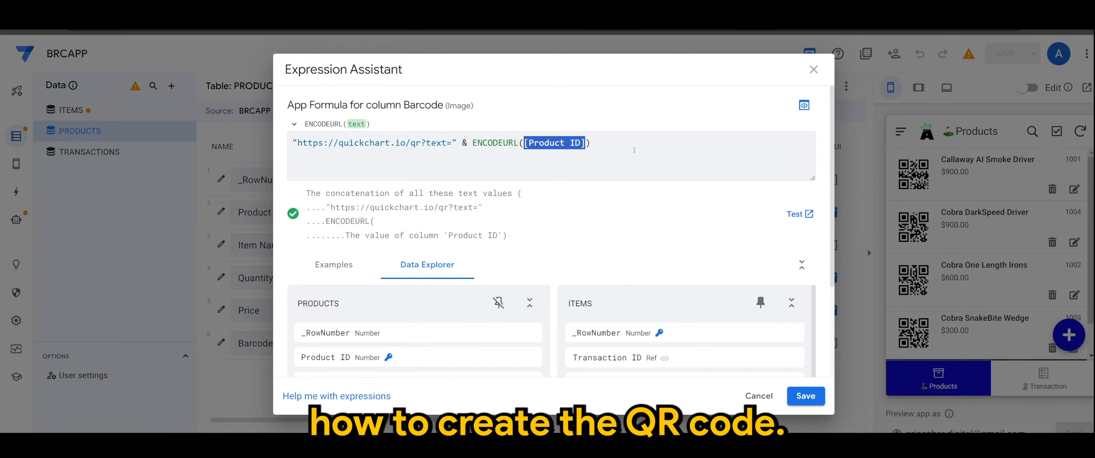
click(629, 160)
click(813, 70)
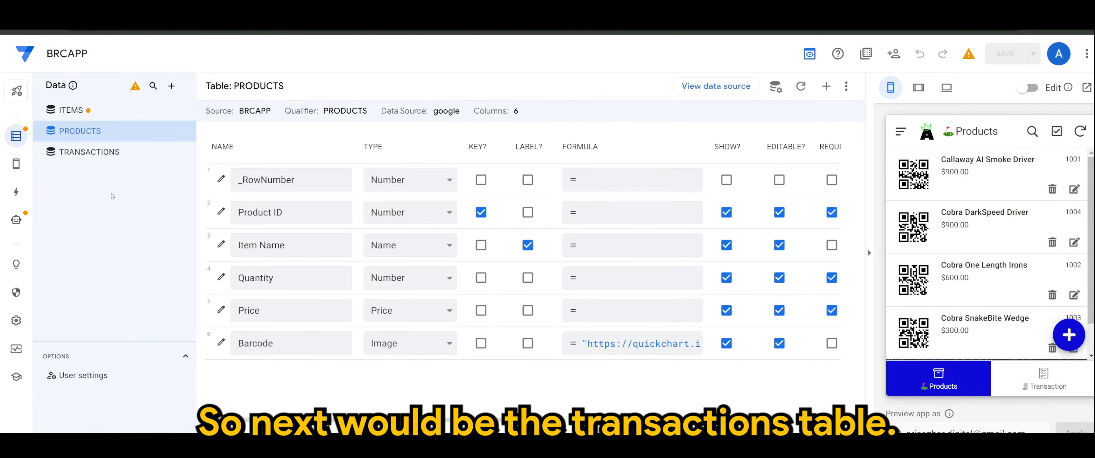
- Open the TRANSACTIONS table's data settings and examine its column names and types, including Status and Total Amount
click(109, 157)
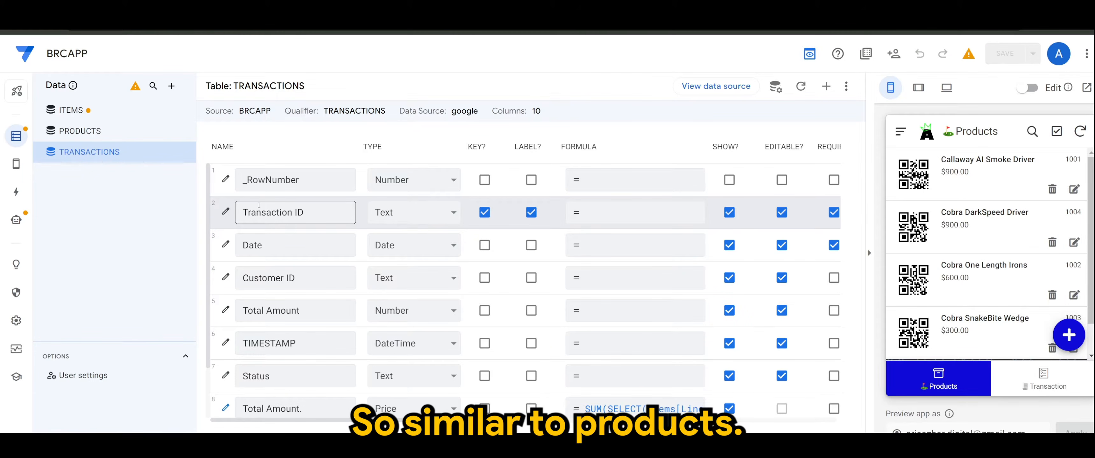
scroll(253, 210, down, 1)
scroll(298, 191, up, 1)
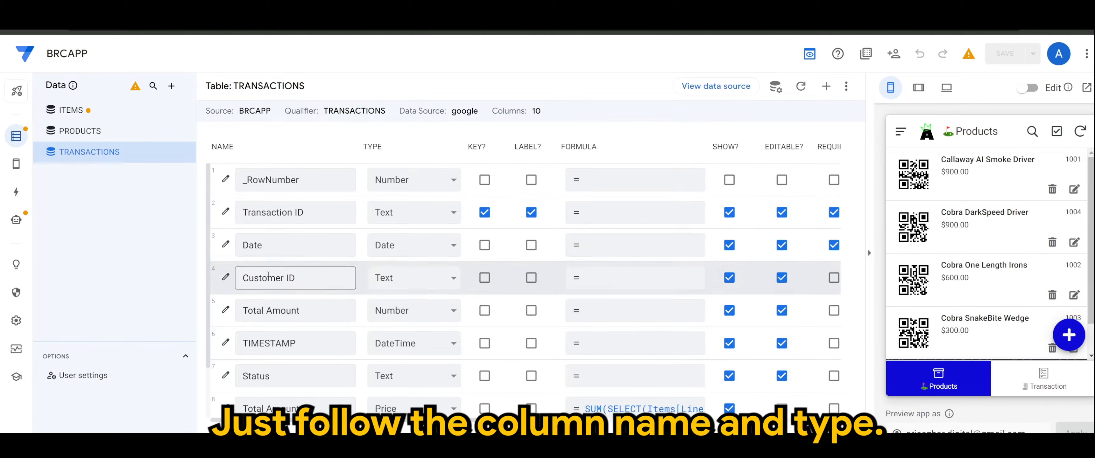
scroll(343, 289, down, 1)
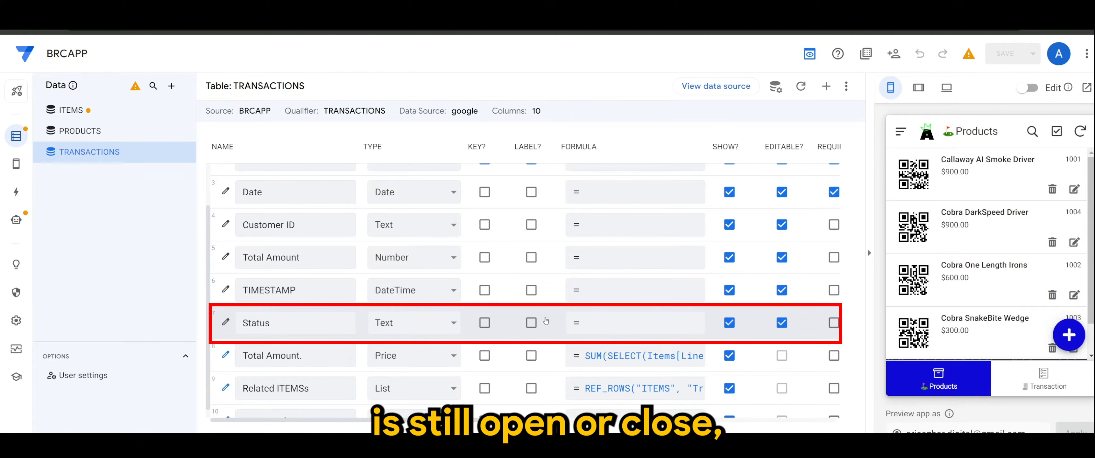
scroll(387, 316, down, 1)
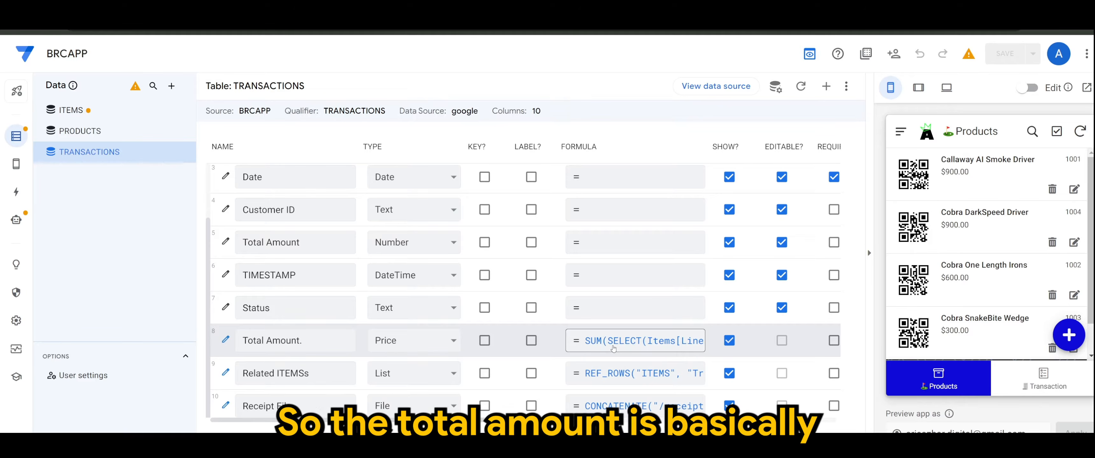
- Examine the Items, [Transaction ID] and SUM parts of the app formula for the Price-type "Total Amount." column, and close it with saving
click(582, 349)
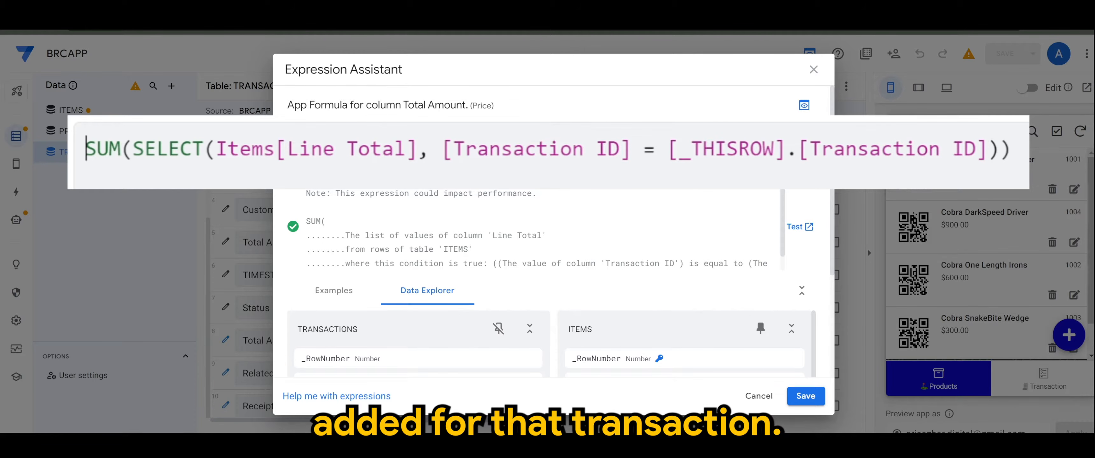
drag(216, 149, 277, 148)
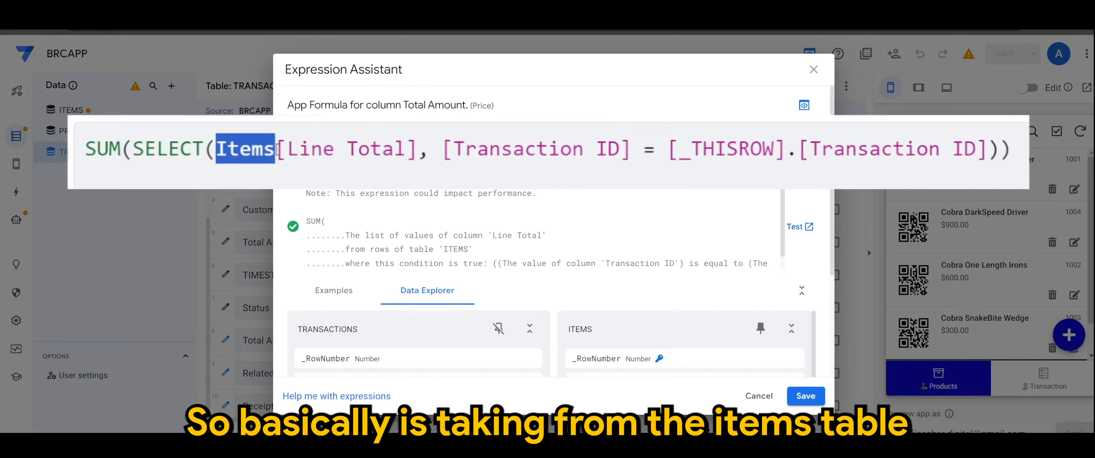
click(299, 175)
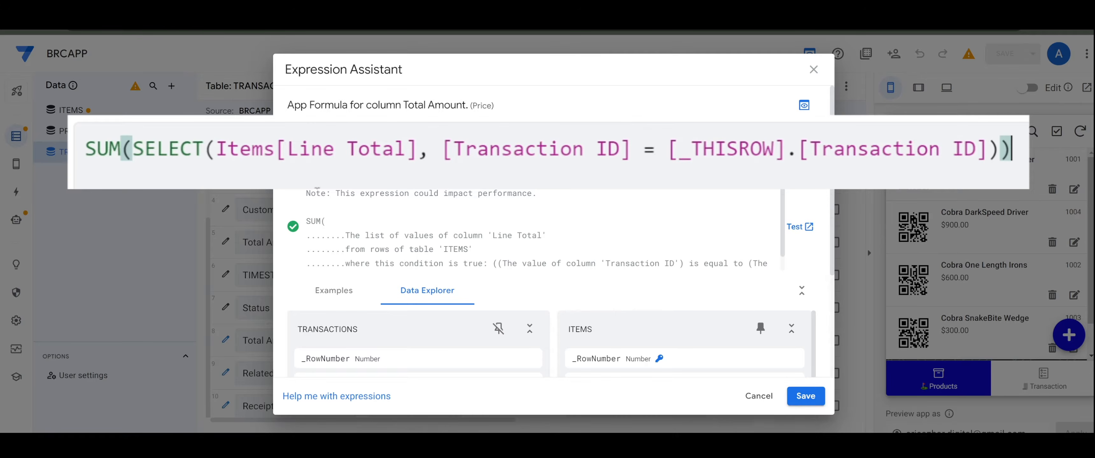
click(444, 150)
drag(444, 150, 626, 154)
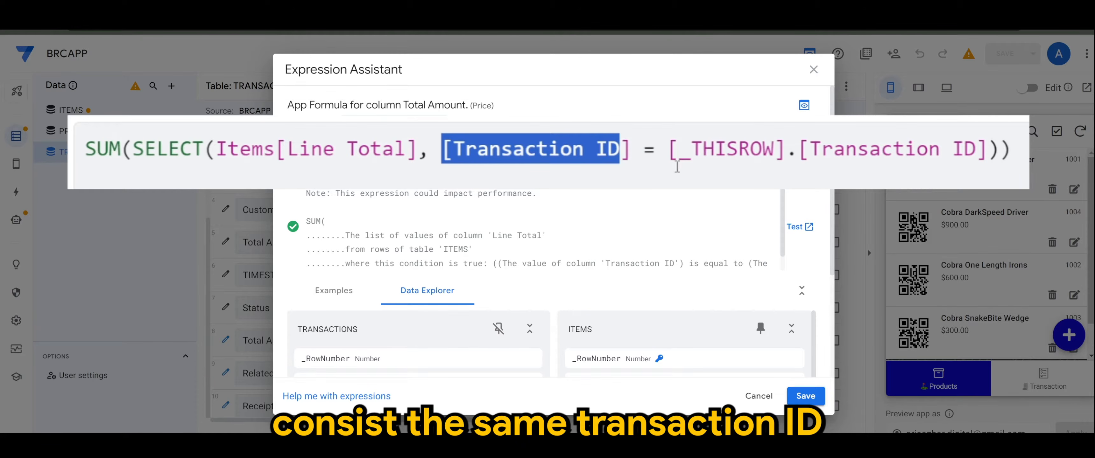
click(438, 169)
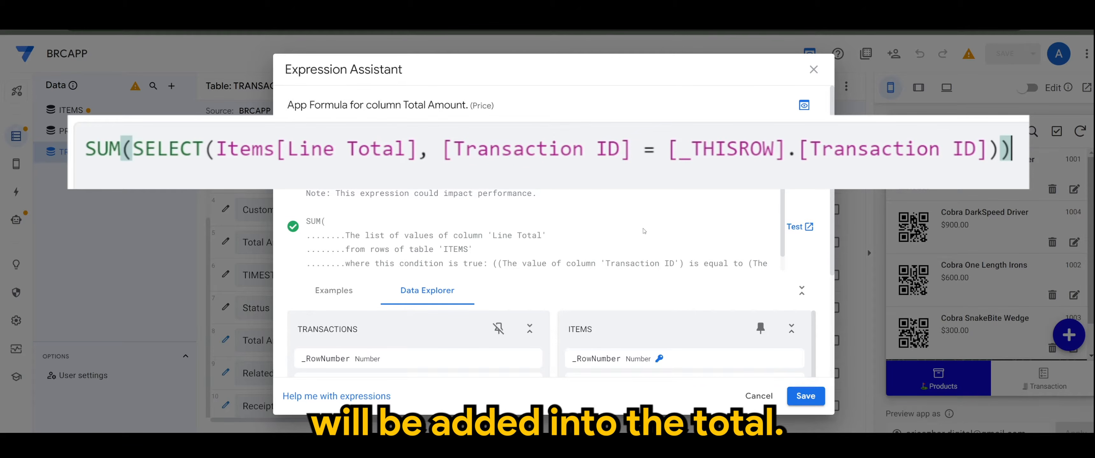
drag(121, 150, 85, 150)
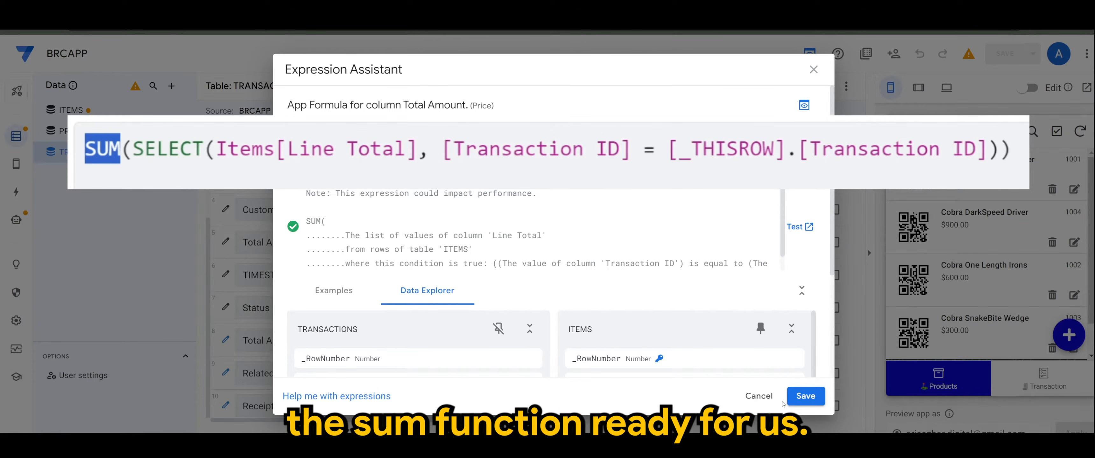
click(805, 396)
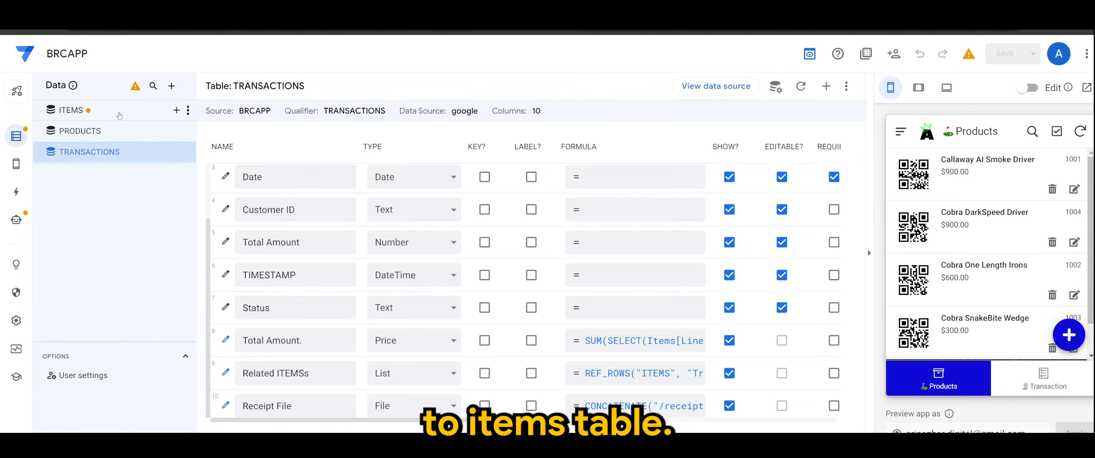
- Open the ITEMS table and examine the Transaction ID column's Ref type and source table settings
click(119, 115)
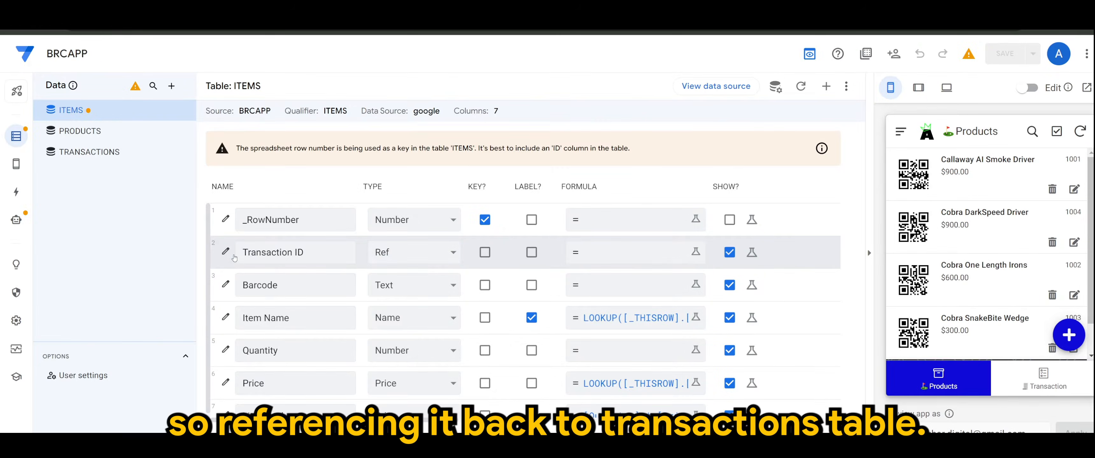
click(232, 253)
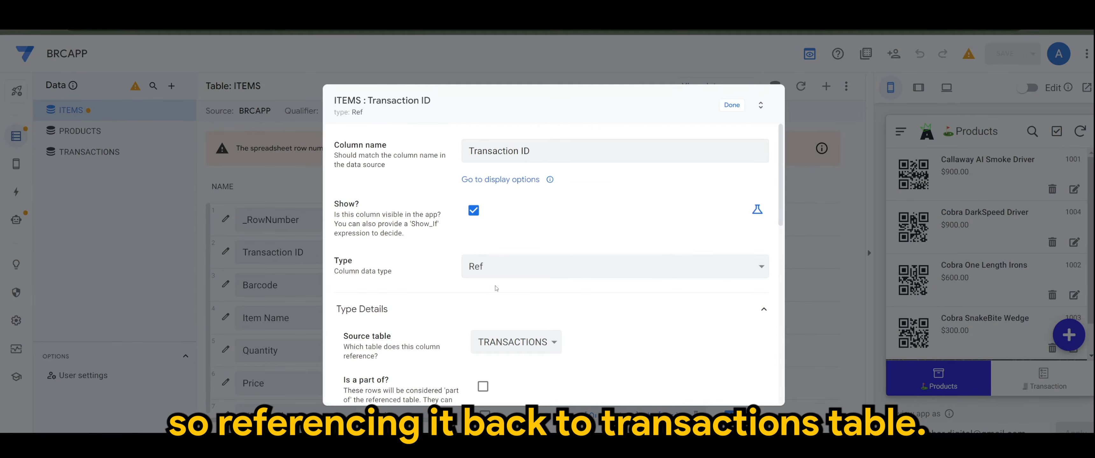
scroll(523, 342, down, 1)
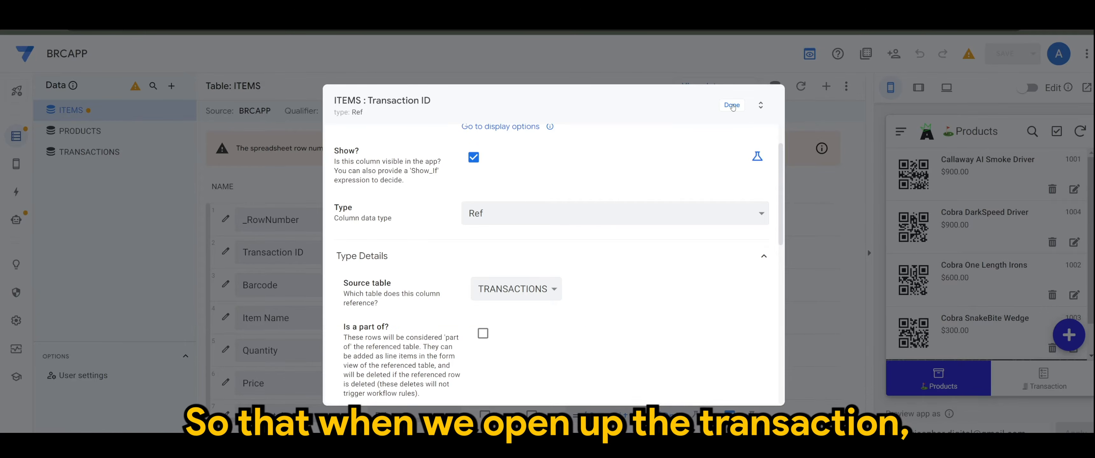
click(732, 105)
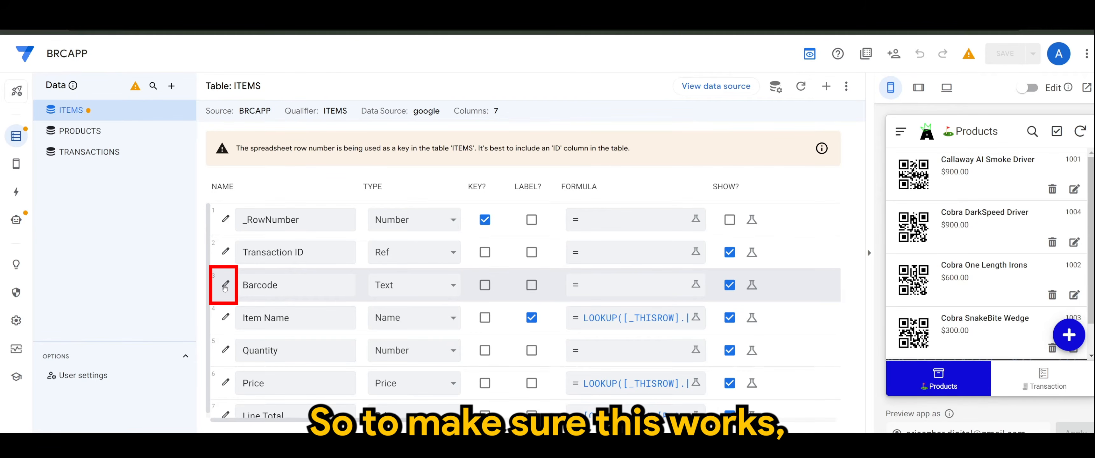
- Open the ITEMS table's Barcode column settings and check the Scannable option under its other properties
click(225, 286)
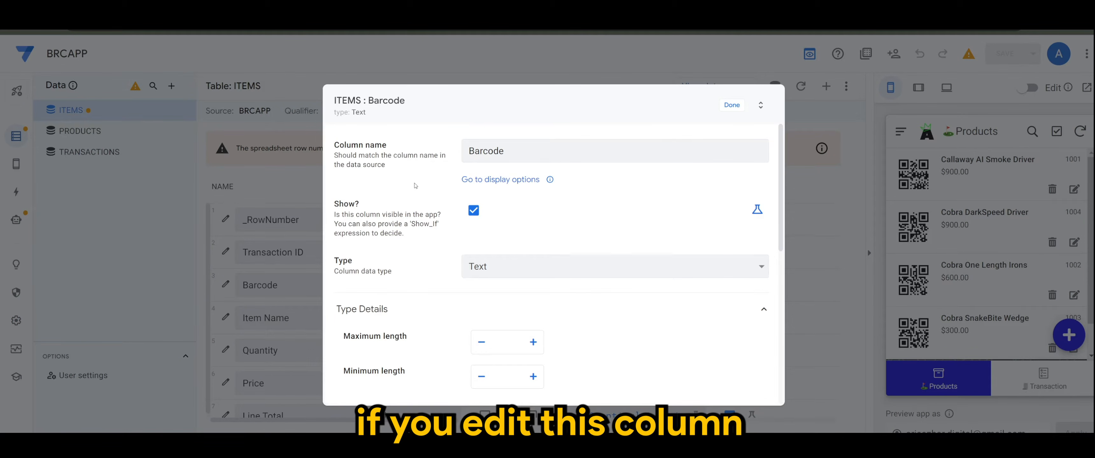
scroll(422, 189, down, 7)
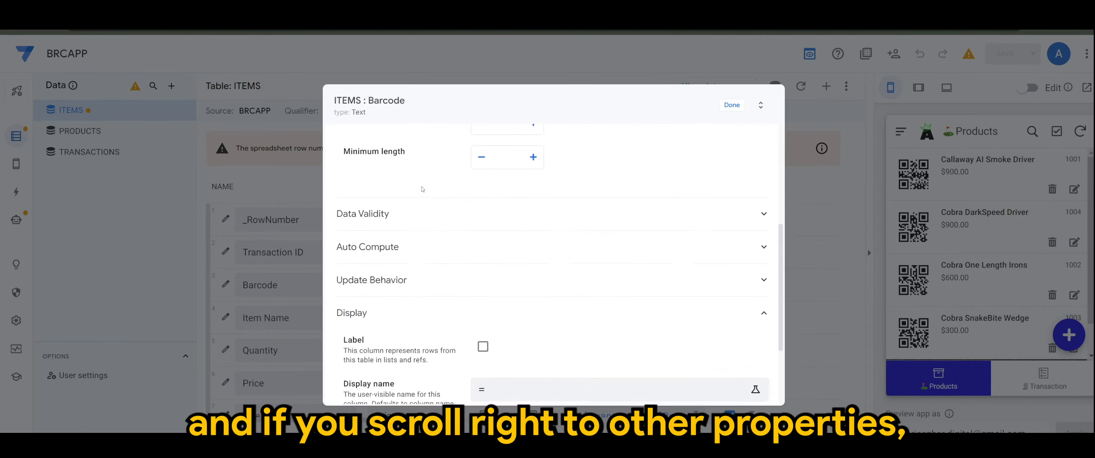
scroll(419, 193, down, 1)
click(404, 382)
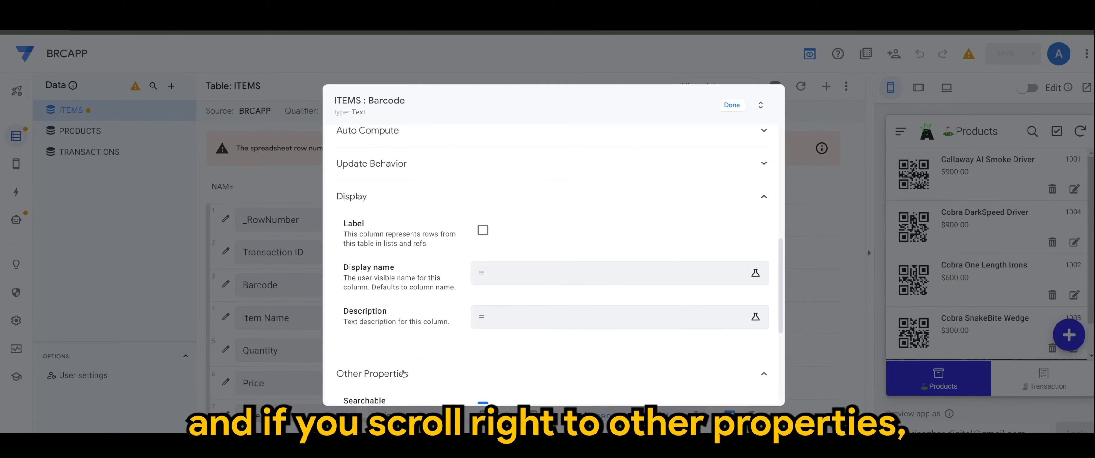
scroll(374, 335, down, 5)
drag(343, 285, 410, 308)
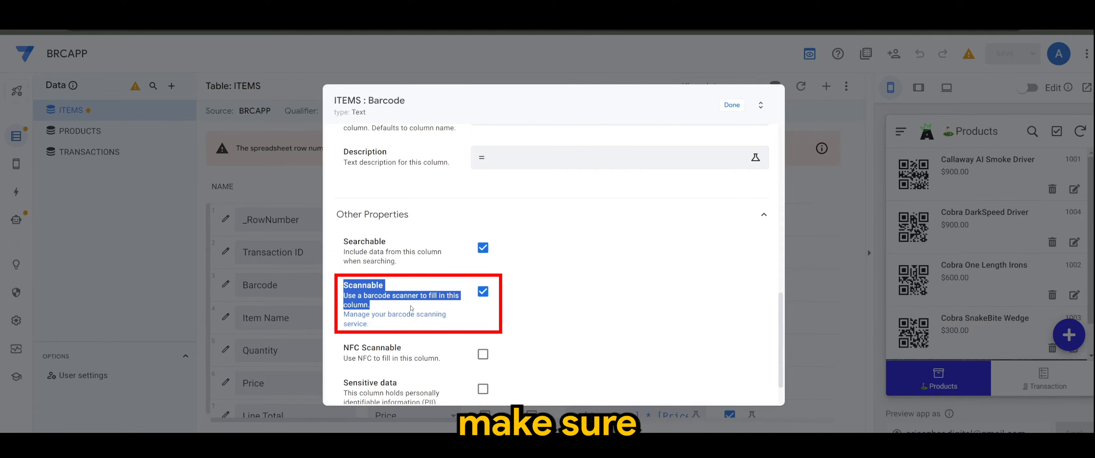
click(494, 312)
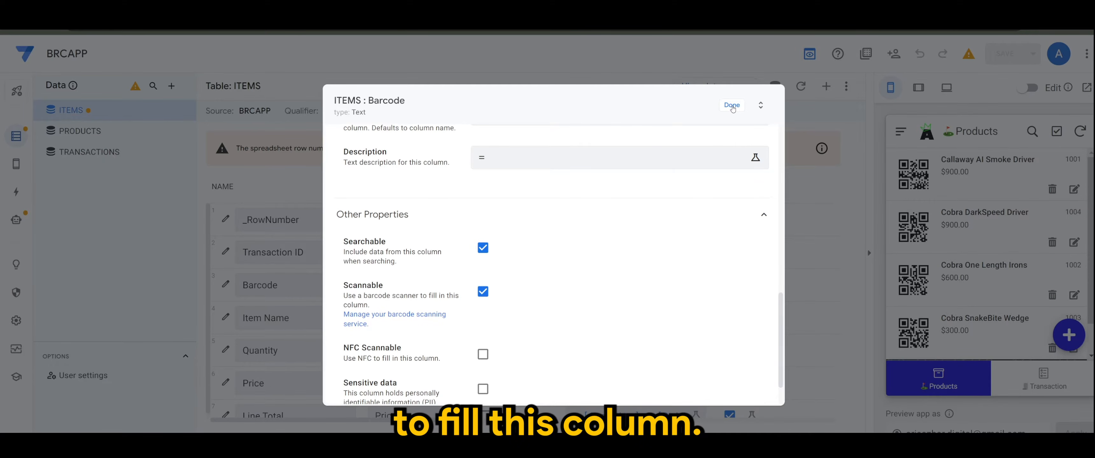
click(731, 105)
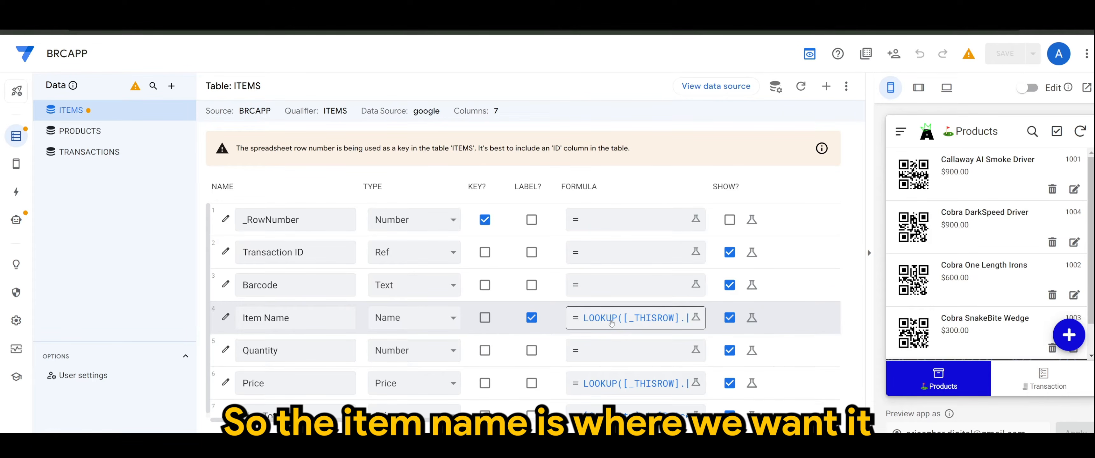
- Examine the Item Name column's LOOKUP formula, including its "Products", [Barcode], "Product ID" and "Item Name" arguments, and close it without saving
click(611, 323)
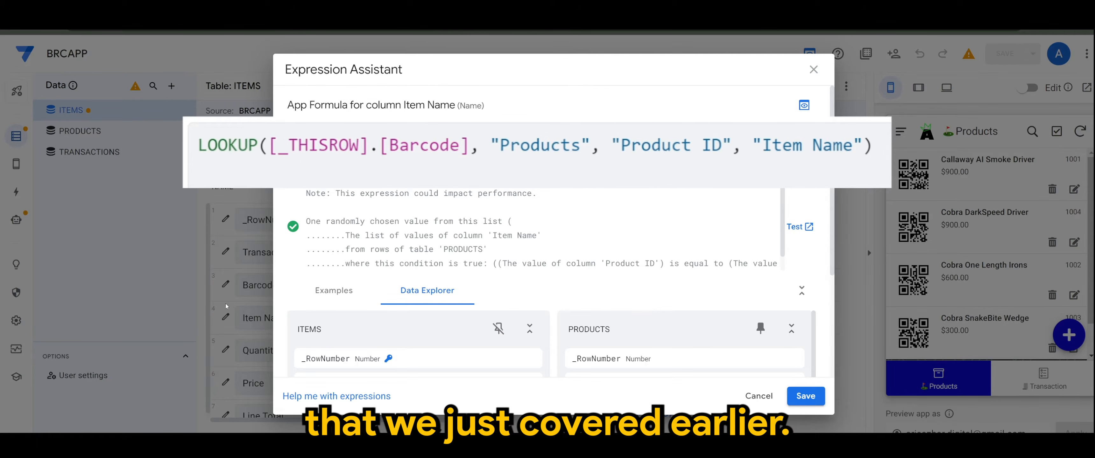
drag(491, 146, 592, 148)
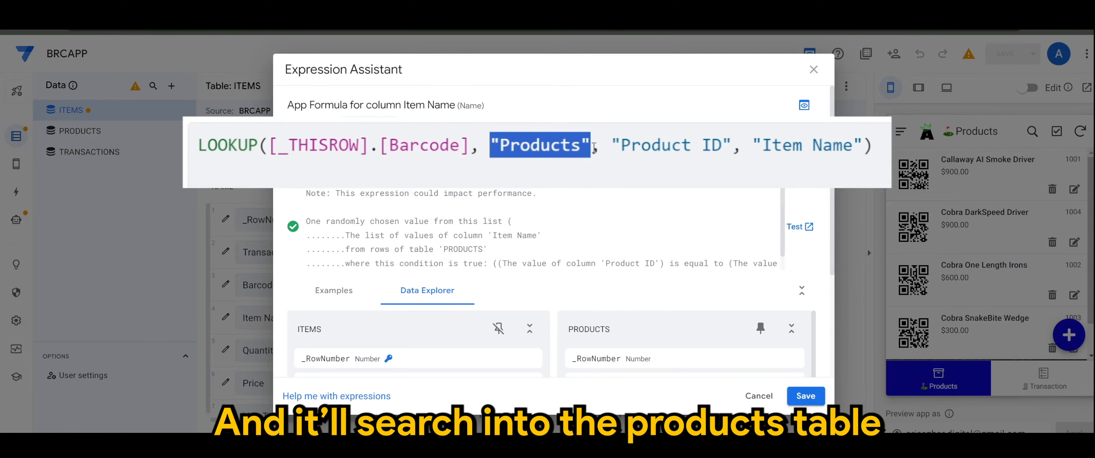
drag(468, 147, 381, 156)
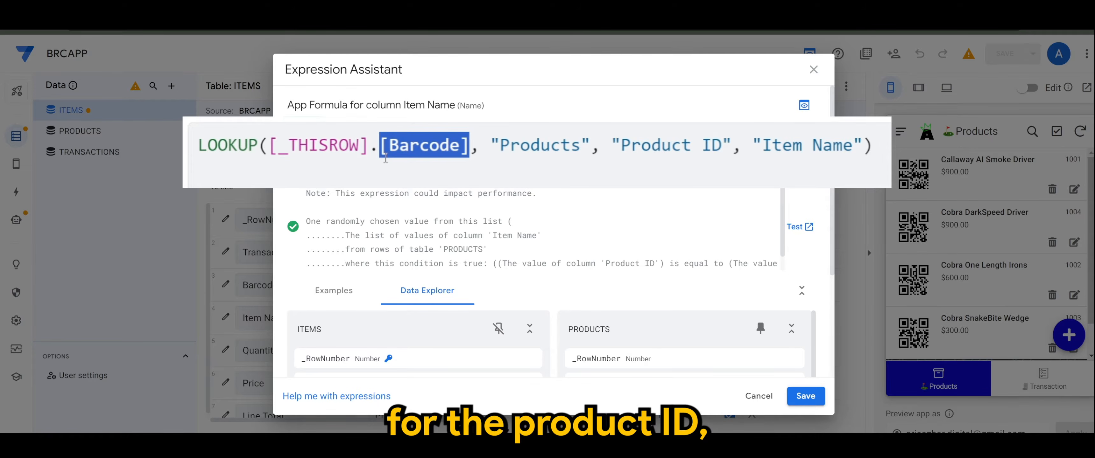
drag(623, 142, 722, 145)
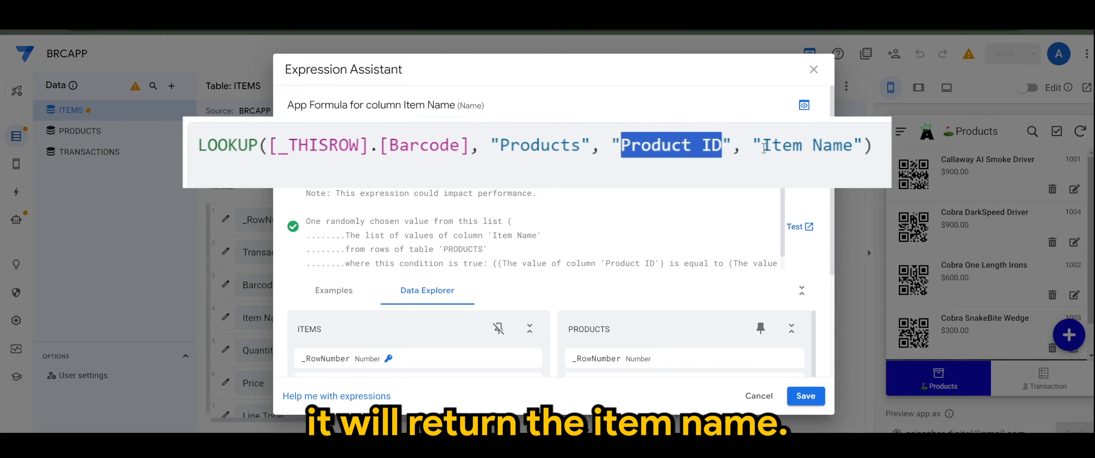
drag(762, 146, 852, 152)
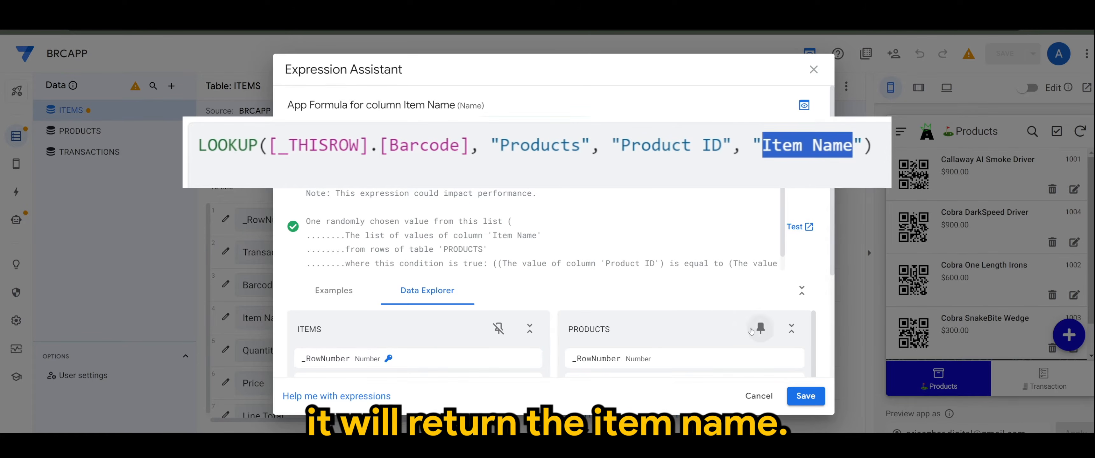
drag(427, 104, 456, 105)
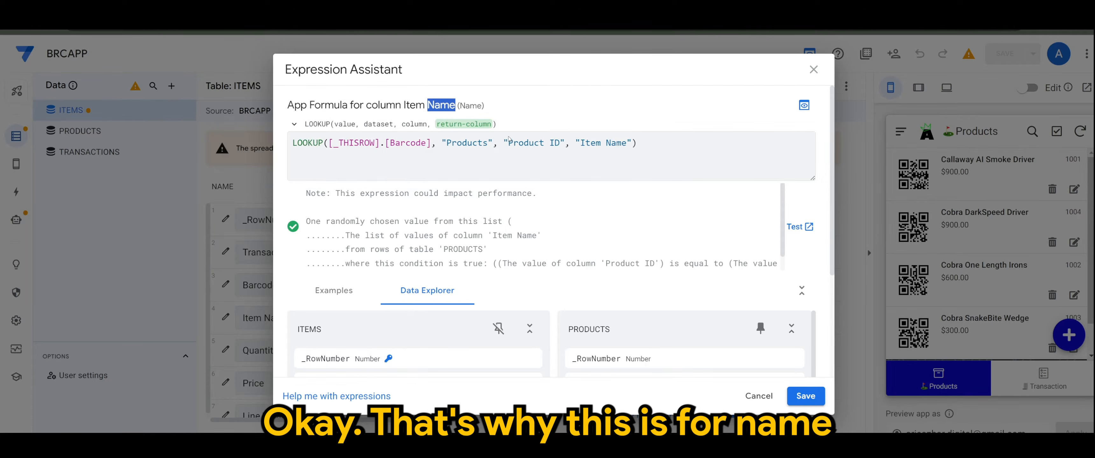
click(760, 396)
- Examine the Price column's LOOKUP formula with its [Barcode], "Product ID" and "Price" arguments, and close it without saving
scroll(600, 303, down, 1)
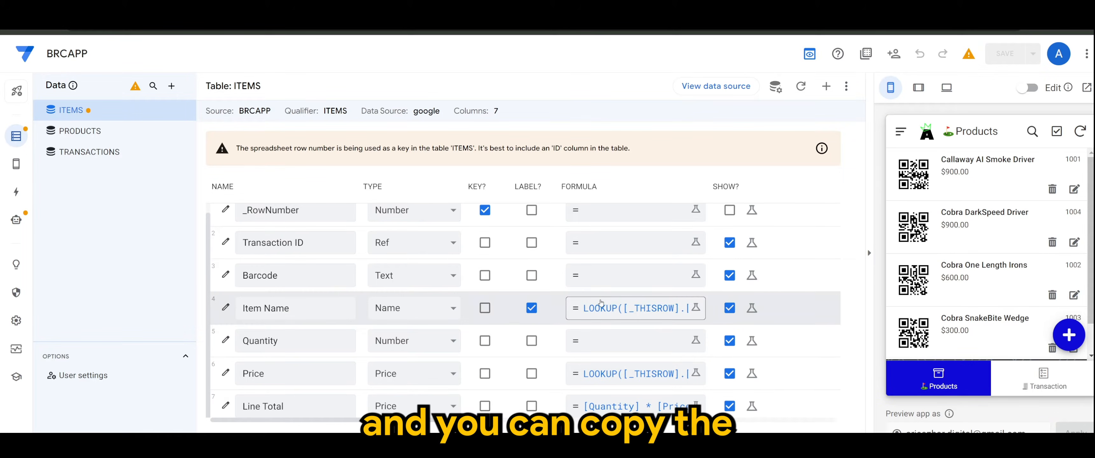
click(599, 376)
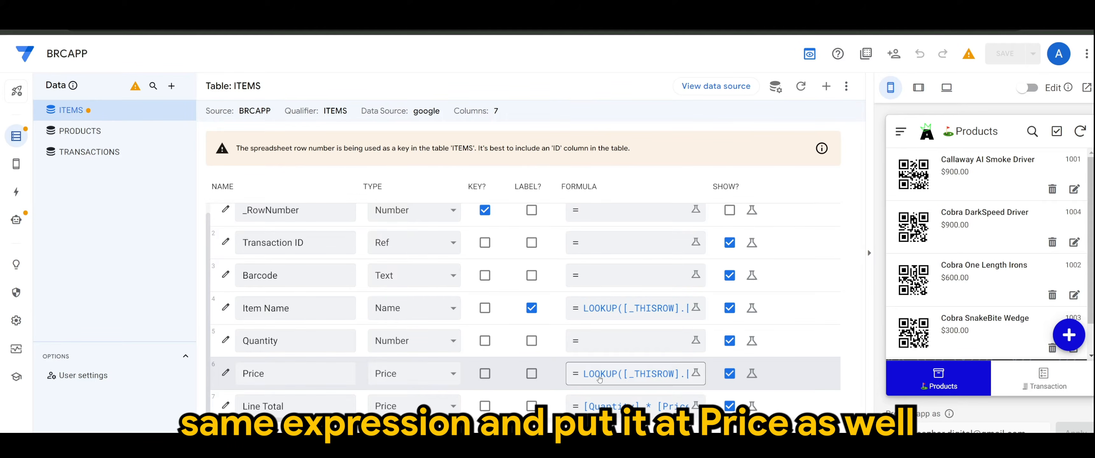
click(600, 376)
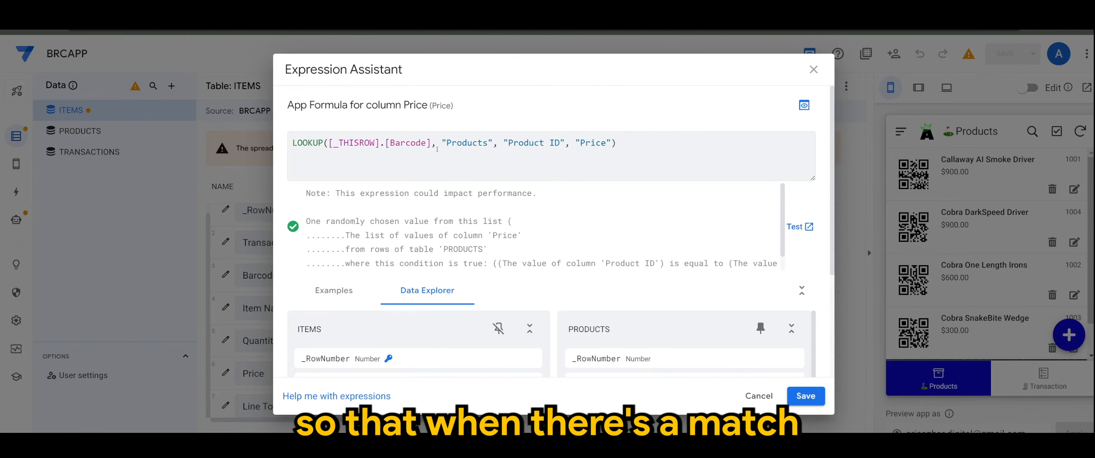
drag(430, 143, 385, 144)
drag(508, 143, 605, 143)
click(759, 397)
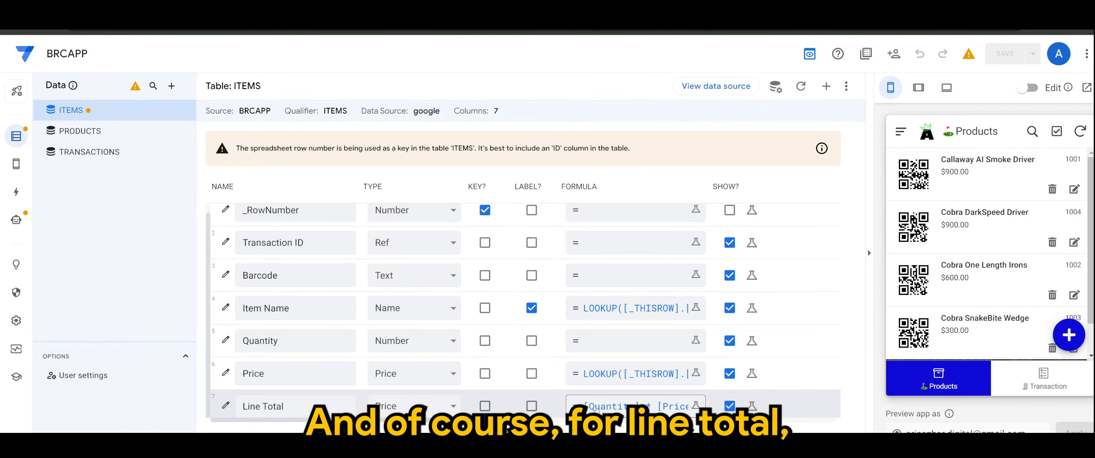
- Open the Line Total column's app formula and examine its [Quantity] and [Price] references
click(594, 408)
drag(346, 144, 292, 144)
drag(359, 144, 396, 144)
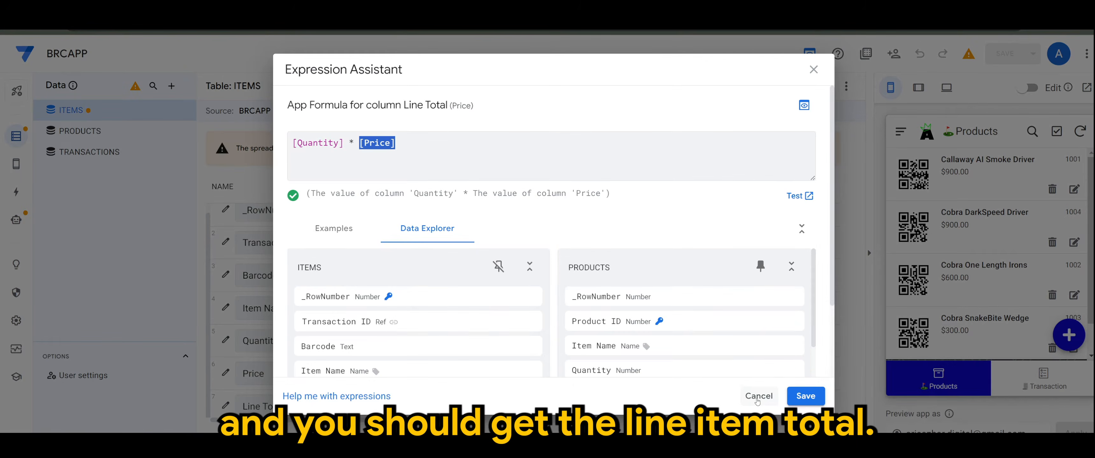
- Close the Line Total formula without saving, and view the Products list in the tablet-size app preview
click(758, 396)
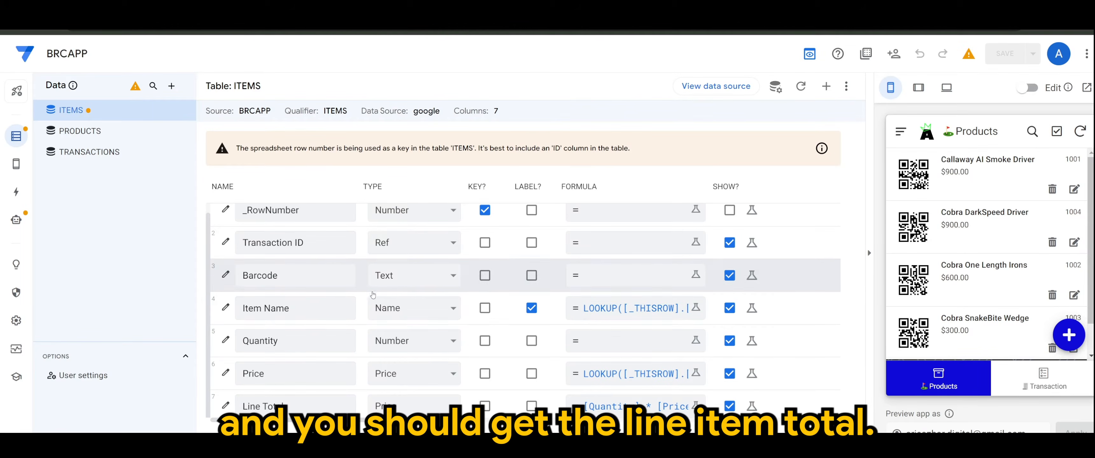
scroll(353, 298, up, 1)
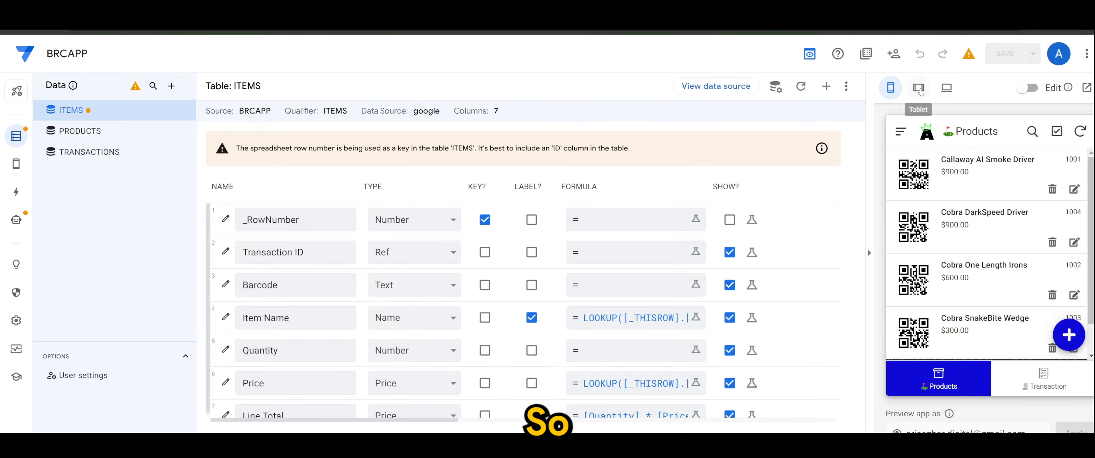
click(918, 87)
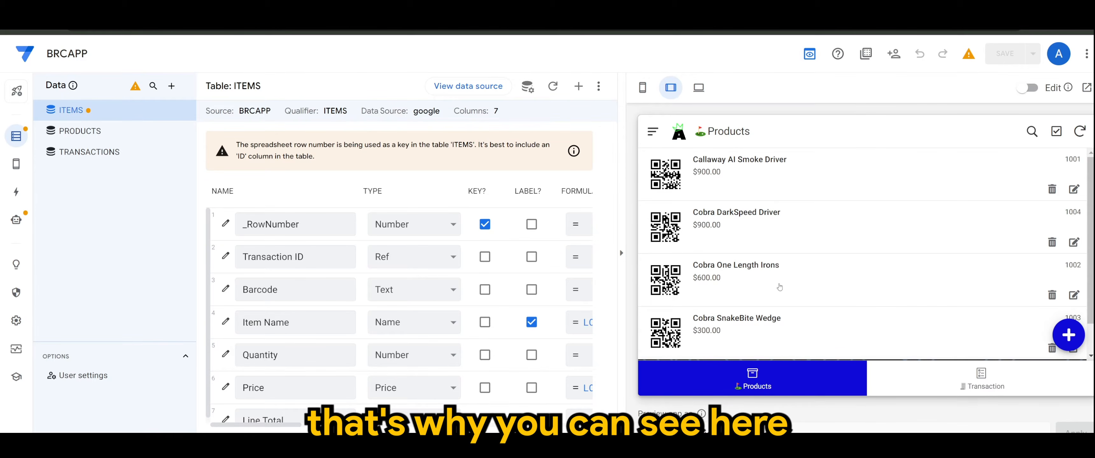
scroll(759, 287, down, 2)
scroll(750, 247, up, 2)
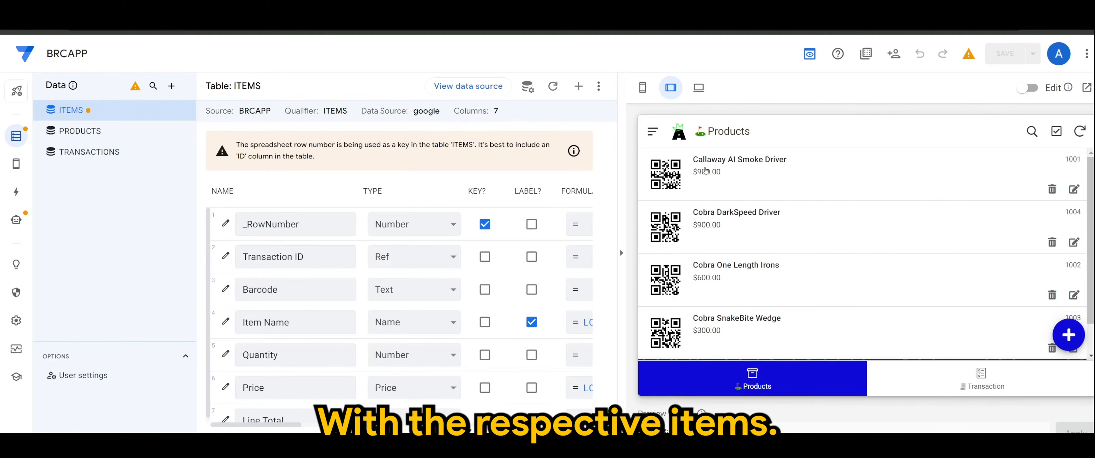
scroll(849, 284, down, 1)
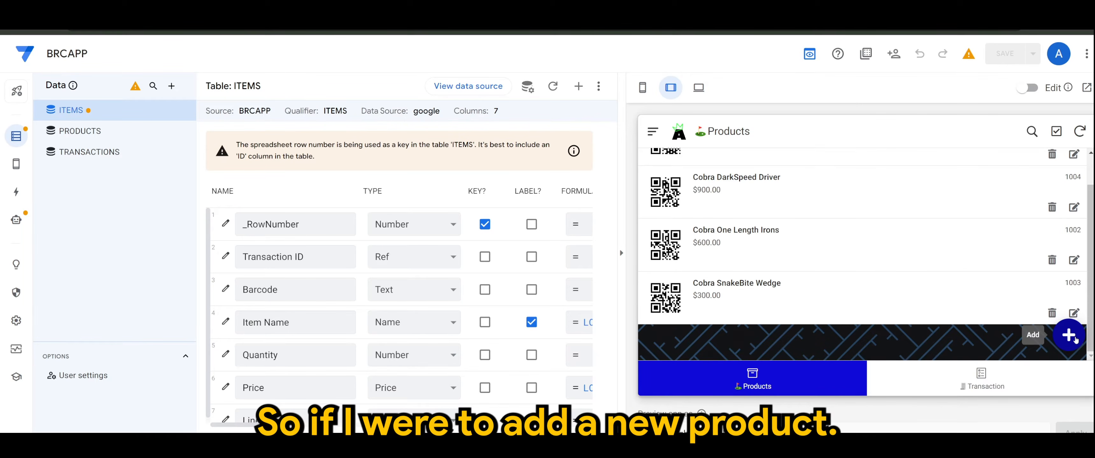
- Start a new product entry in the app preview and look over its form fields
click(1068, 335)
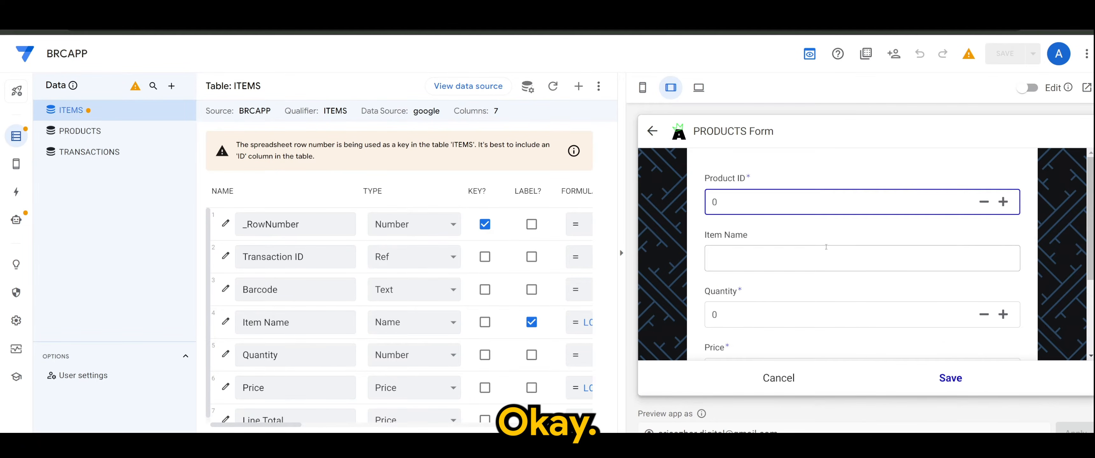
scroll(714, 317, down, 3)
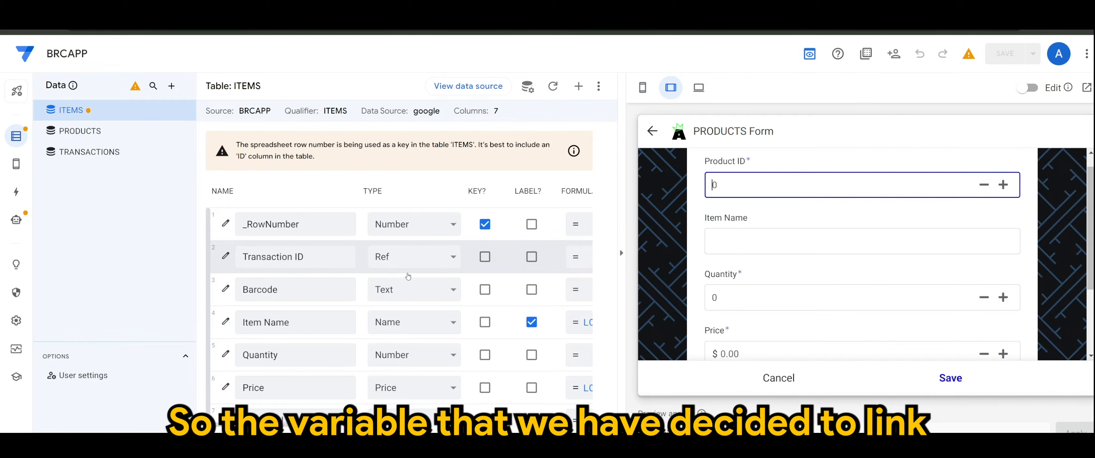
scroll(416, 274, down, 1)
- Examine the [Product ID] reference in the PRODUCTS table's Barcode column formula, and close it without saving
click(187, 131)
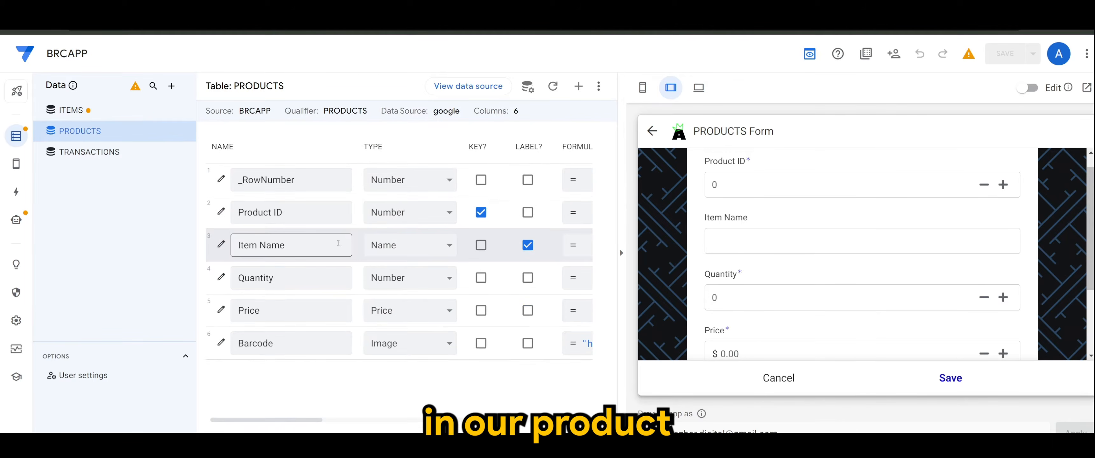
click(584, 352)
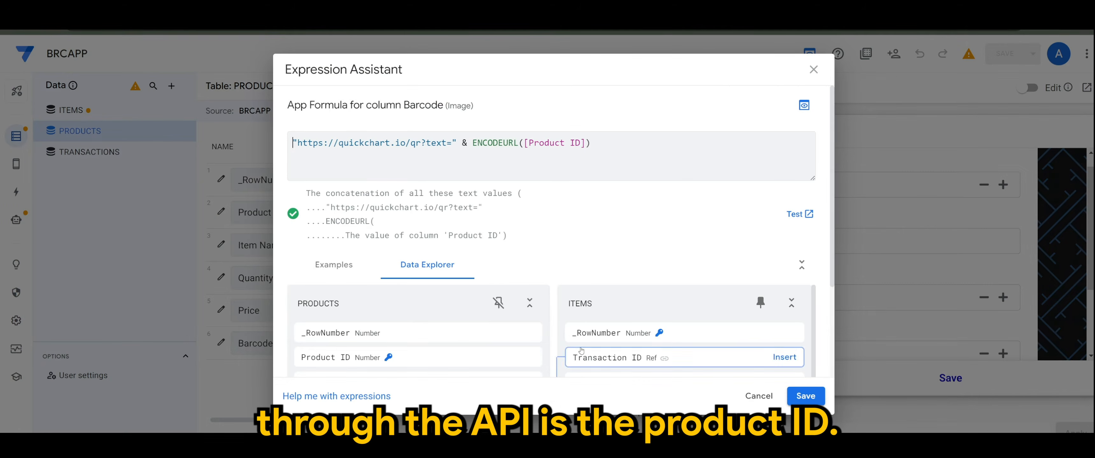
drag(521, 144, 587, 144)
click(813, 70)
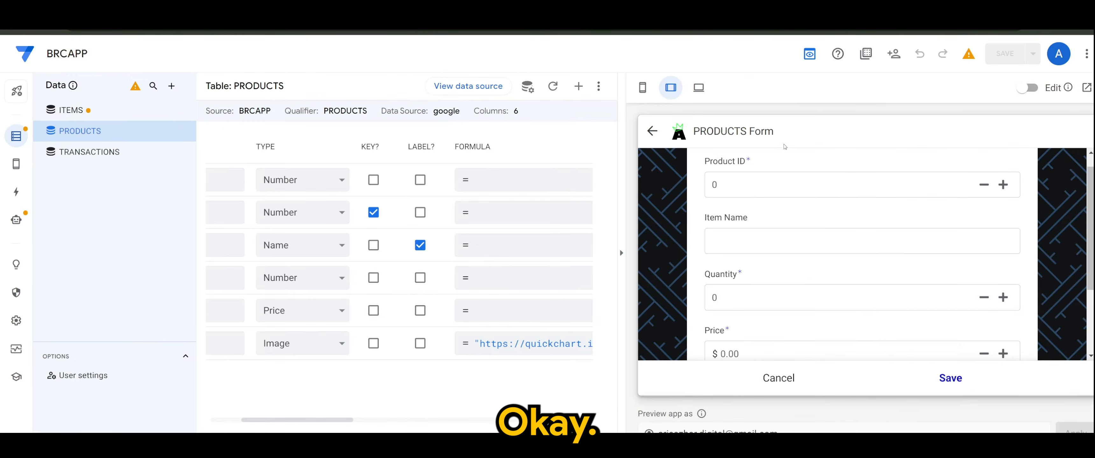
- Set the new product's Product ID to 1005 and check the QR code in the form's Barcode field
click(726, 191)
text(1005)
scroll(764, 277, down, 3)
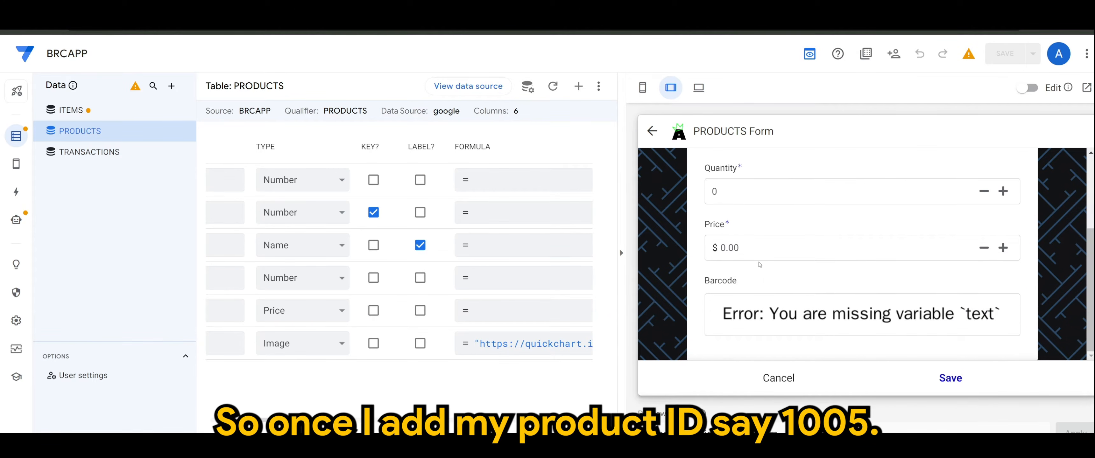
scroll(846, 328, down, 2)
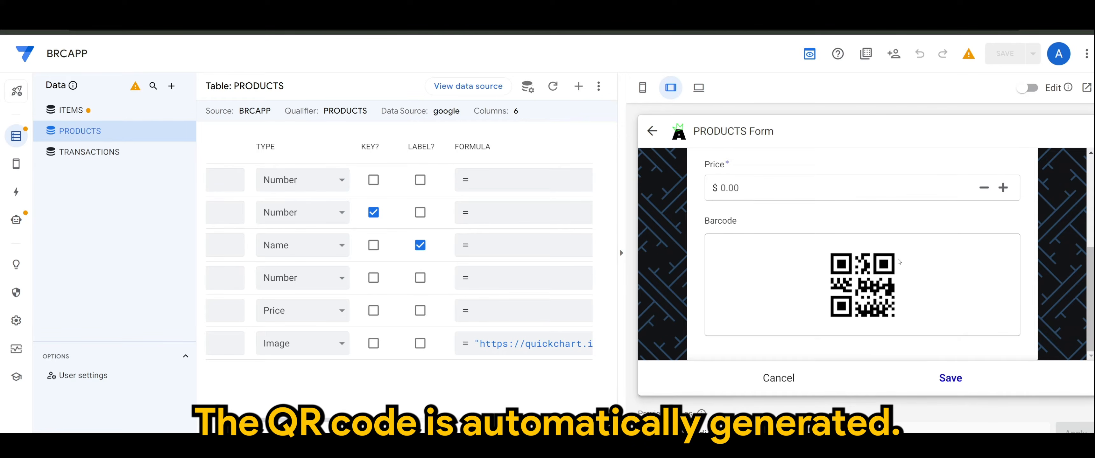
scroll(845, 298, up, 5)
- Enter the item name "Titleist Pro V1 Ball", a quantity of 799 and a price of $50 for the new product
click(773, 260)
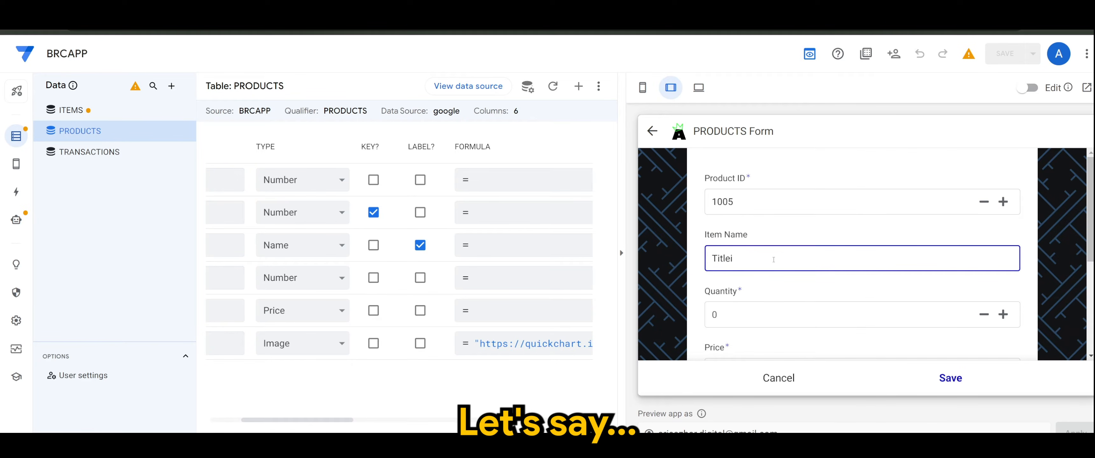
text(ro V1 Ball)
key(Tab)
text(7)
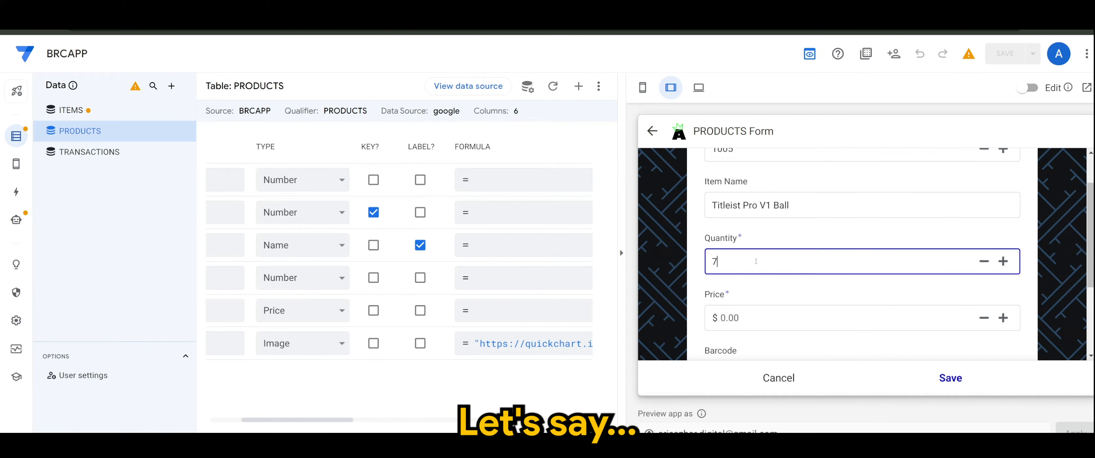
text(99)
click(747, 323)
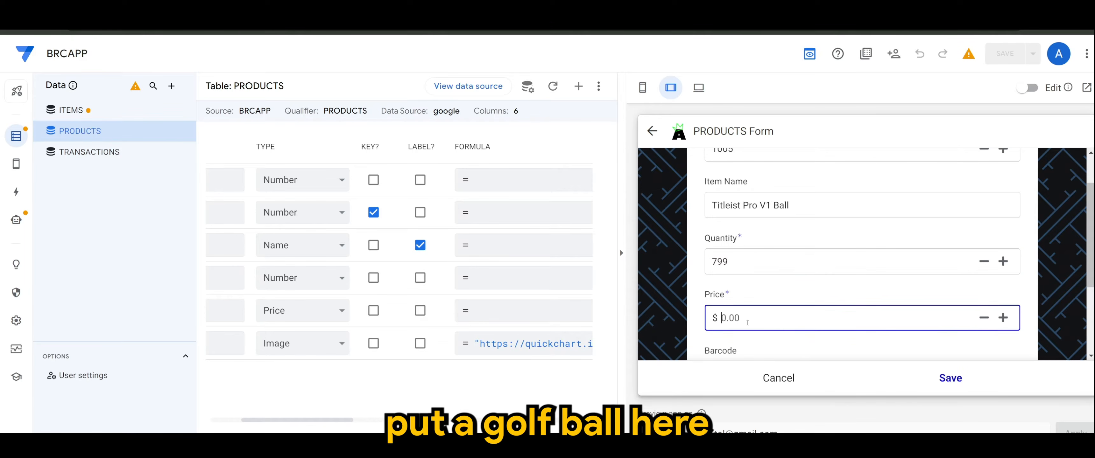
text(50)
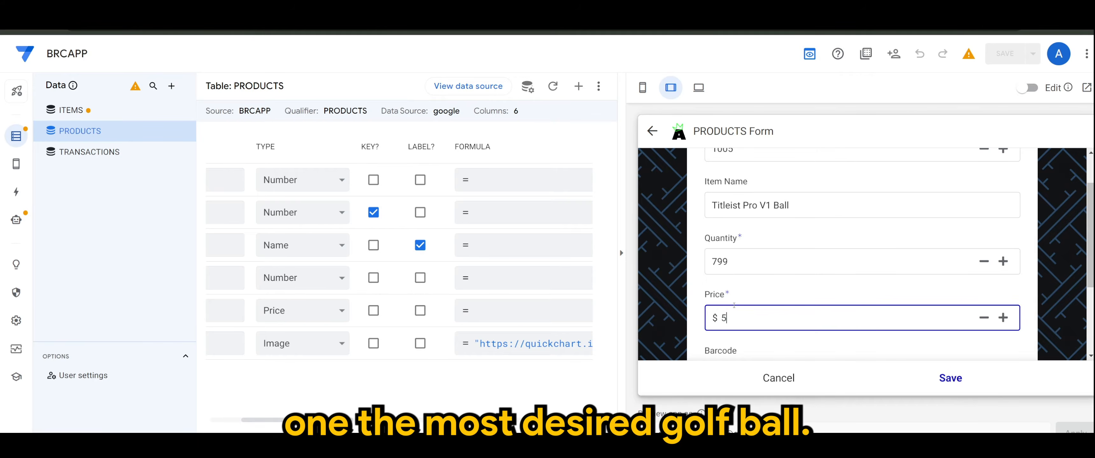
- Check the completed product form and its QR code, and save the new product
scroll(768, 267, down, 3)
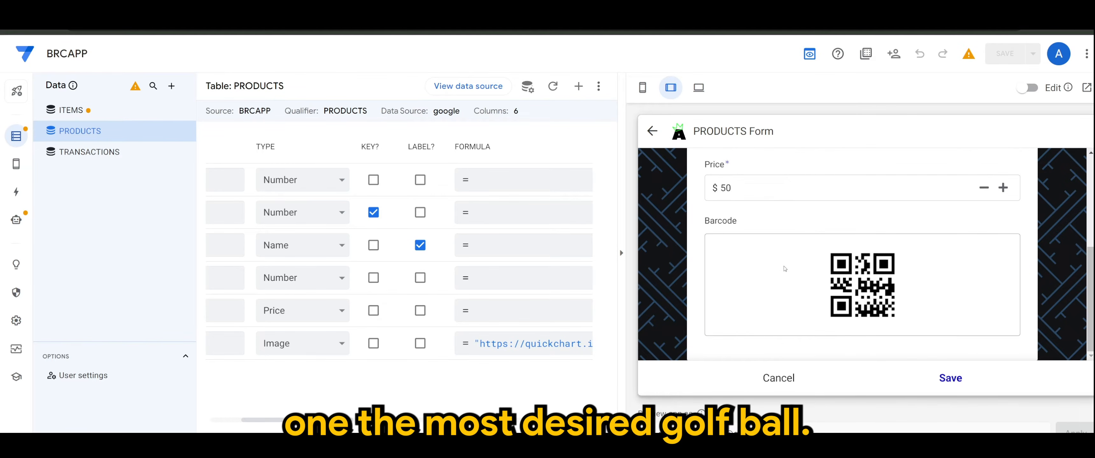
scroll(783, 262, up, 4)
scroll(722, 243, down, 3)
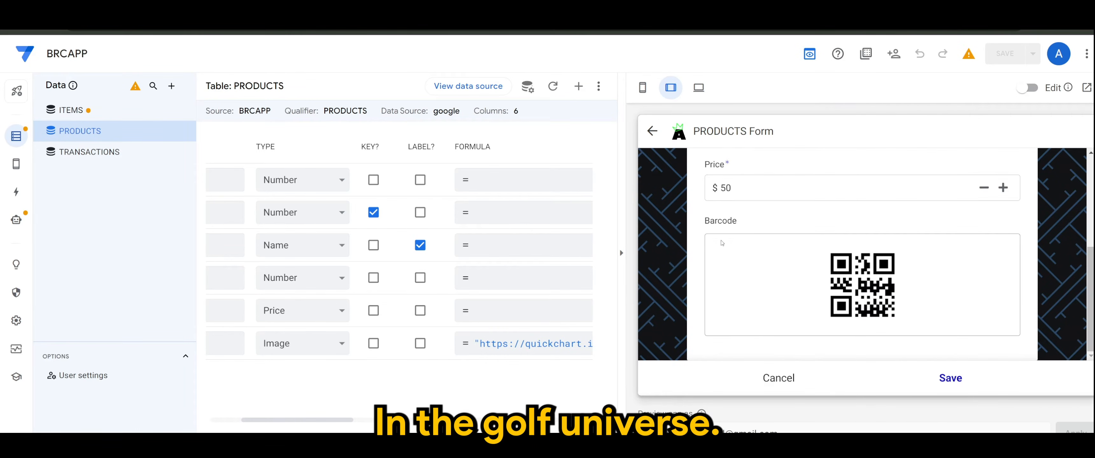
scroll(764, 212, up, 3)
scroll(733, 243, down, 2)
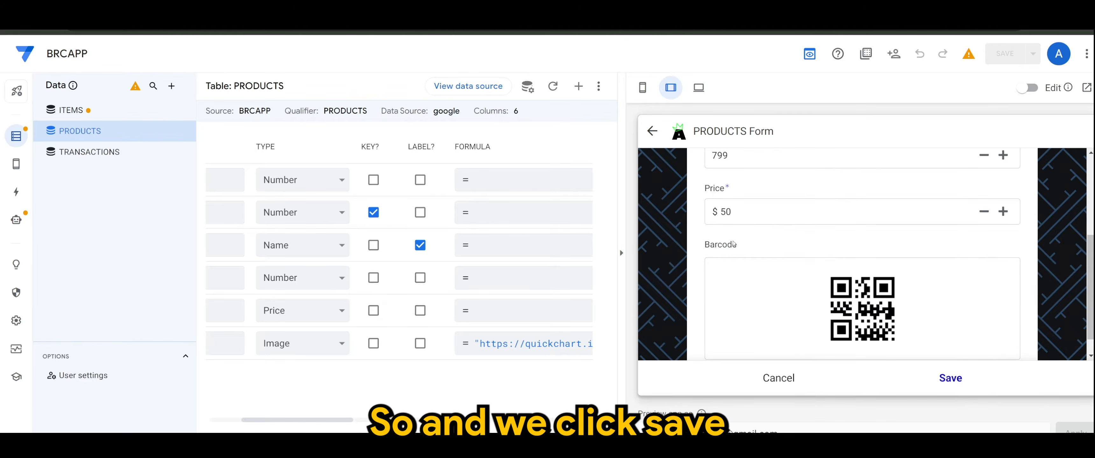
click(958, 379)
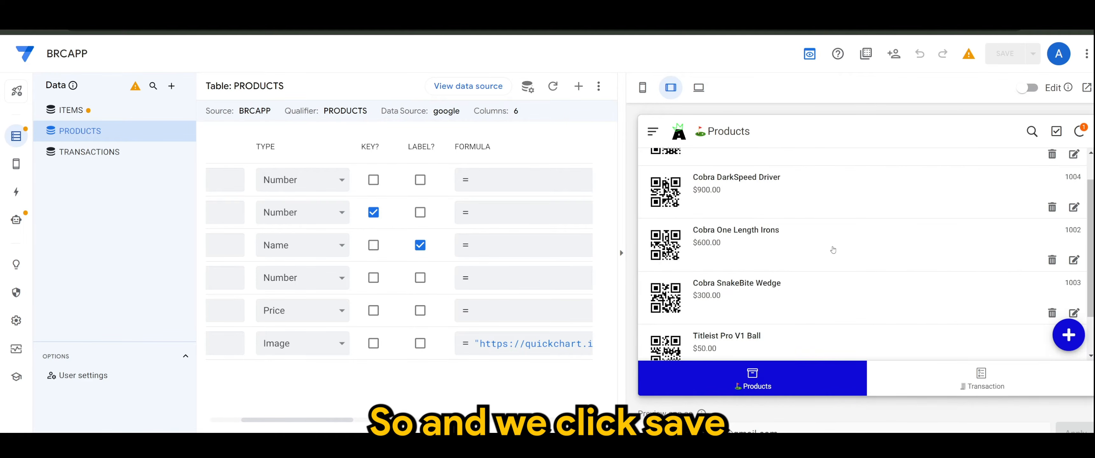
- Look through the Products list in the preview, comparing each item with its QR code
scroll(723, 255, down, 2)
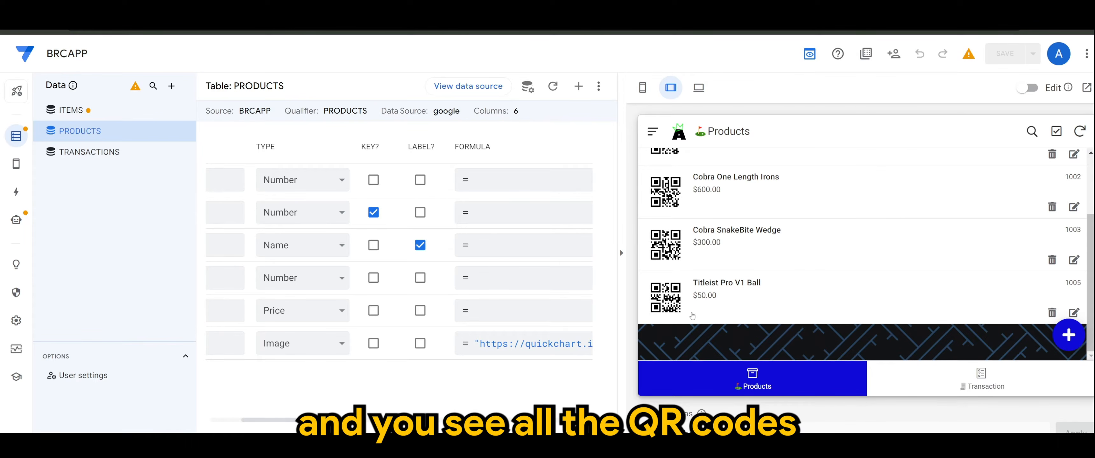
scroll(680, 298, up, 2)
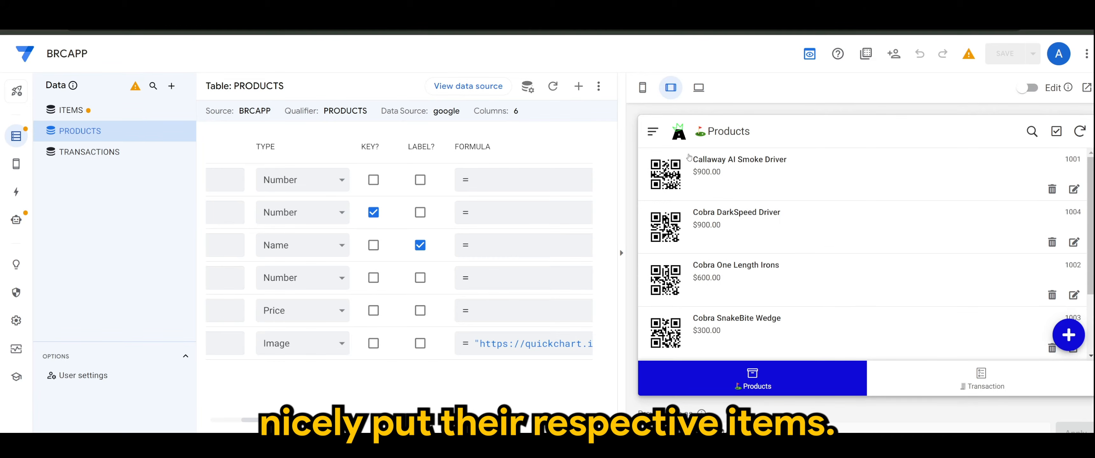
scroll(695, 219, down, 2)
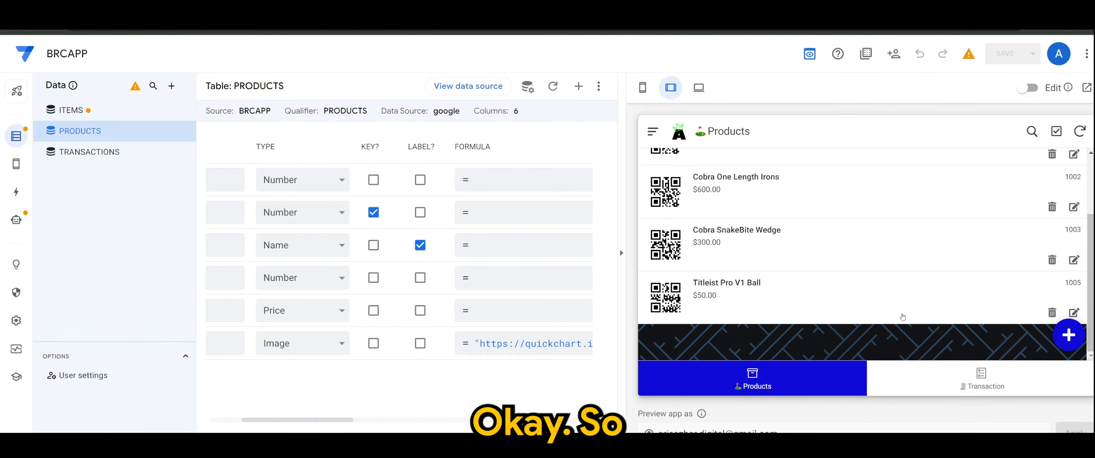
- Start a new entry in the app preview's Transaction view
click(972, 387)
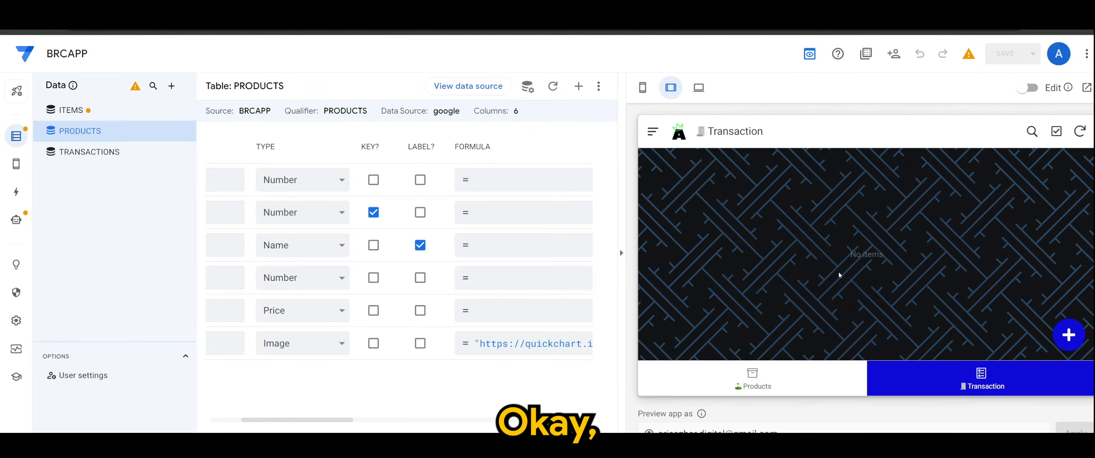
click(1067, 336)
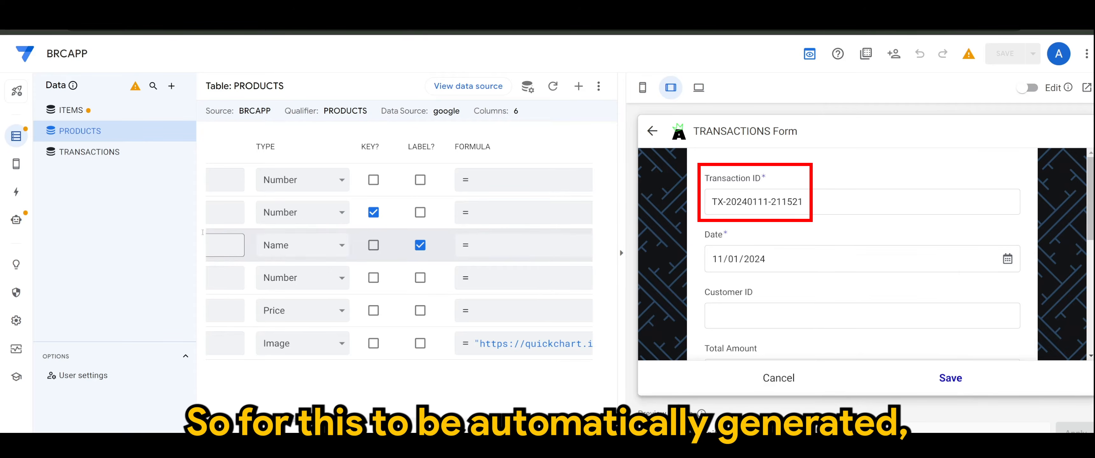
- Open the initial value formula of the Transaction ID column in the TRANSACTIONS table
click(83, 158)
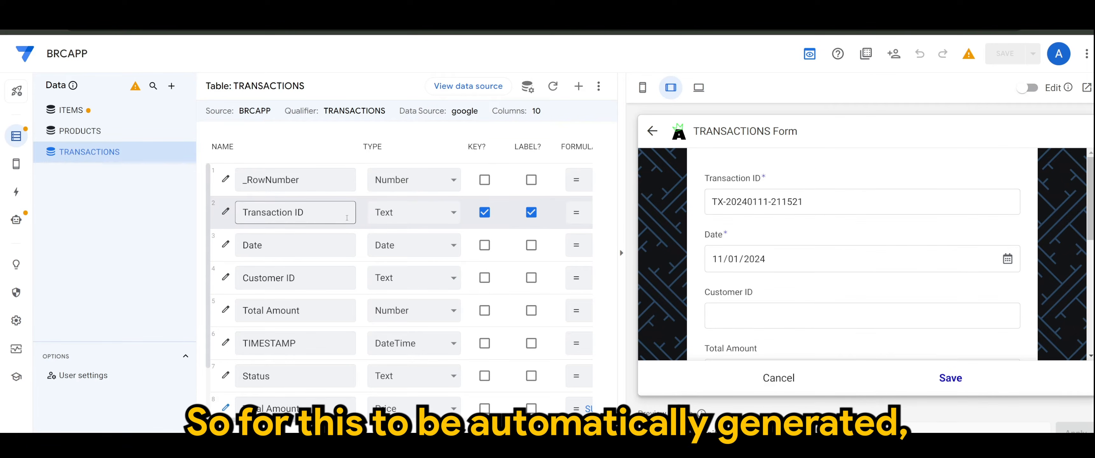
click(226, 212)
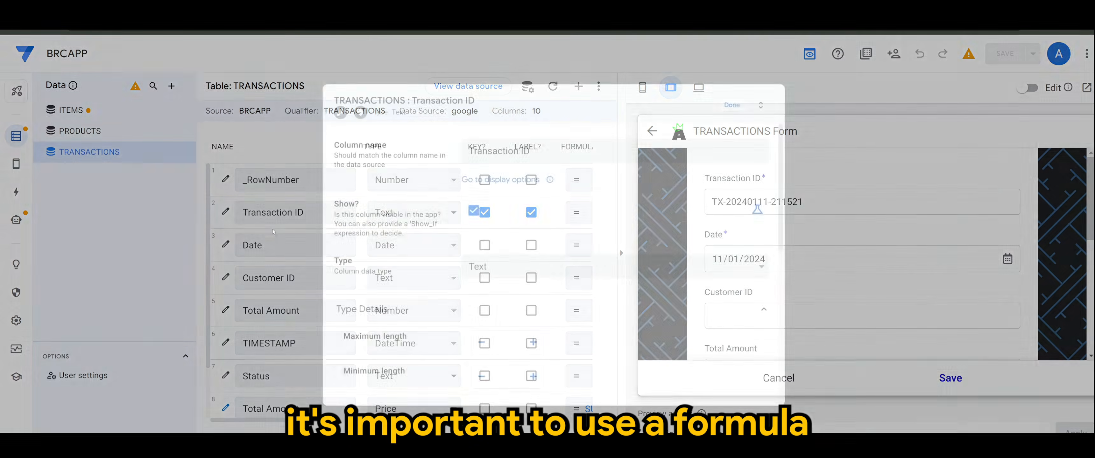
scroll(516, 292, down, 5)
click(480, 255)
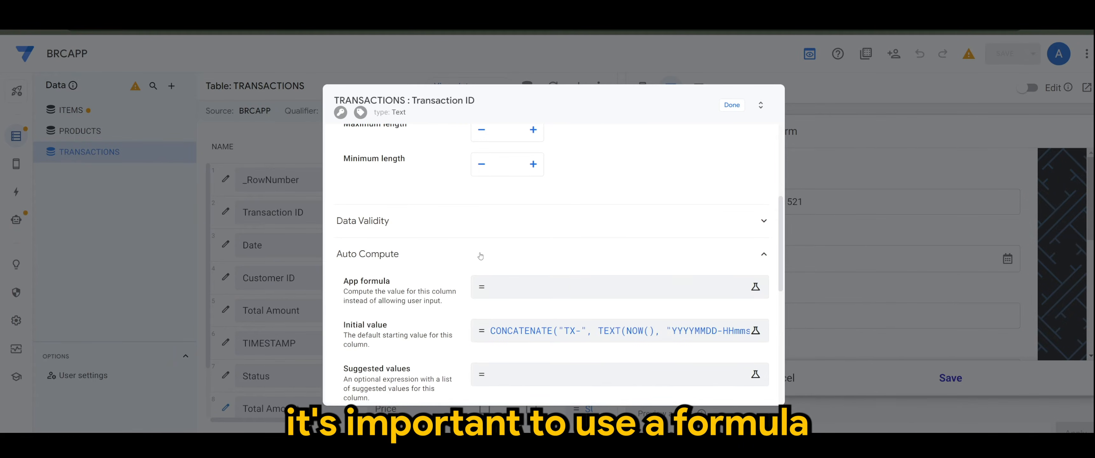
click(535, 332)
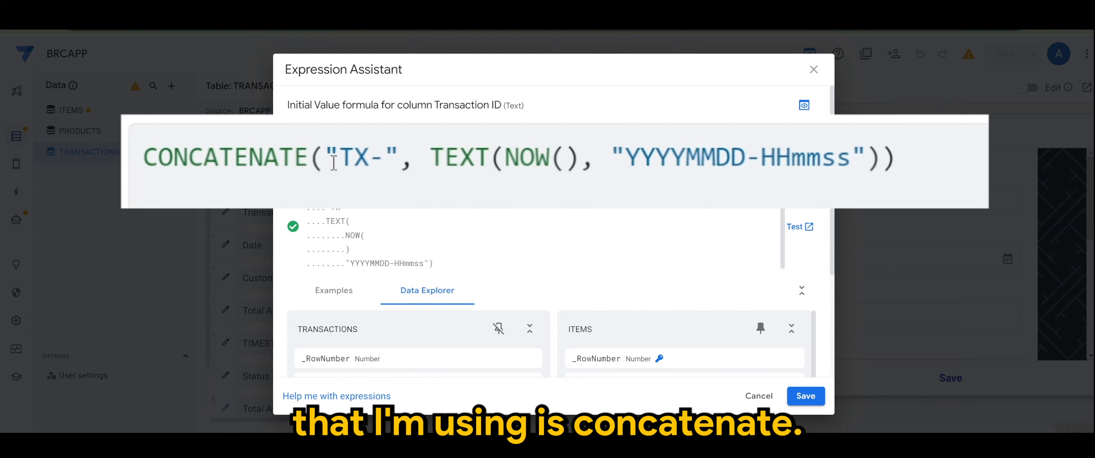
- Examine the CONCATENATE formula's "TX-" prefix, TEXT(NOW()) part and "YYYYMMDD-HHmmss" format, then save it and close the column settings
drag(324, 156, 396, 156)
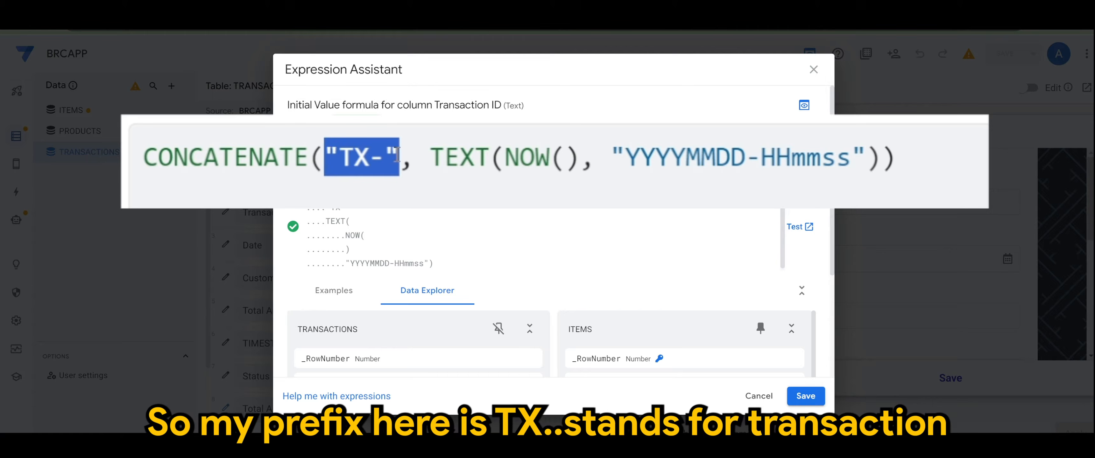
click(378, 184)
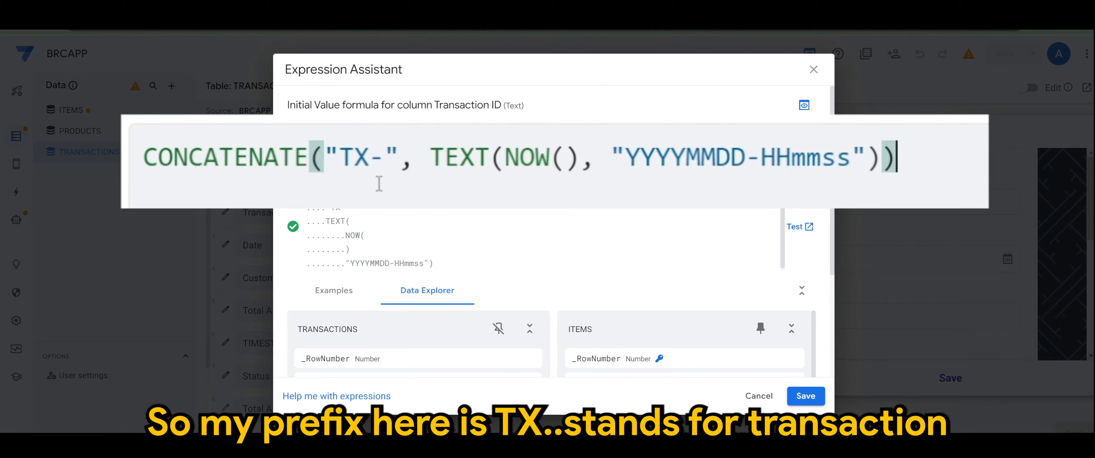
click(432, 142)
drag(433, 142, 579, 162)
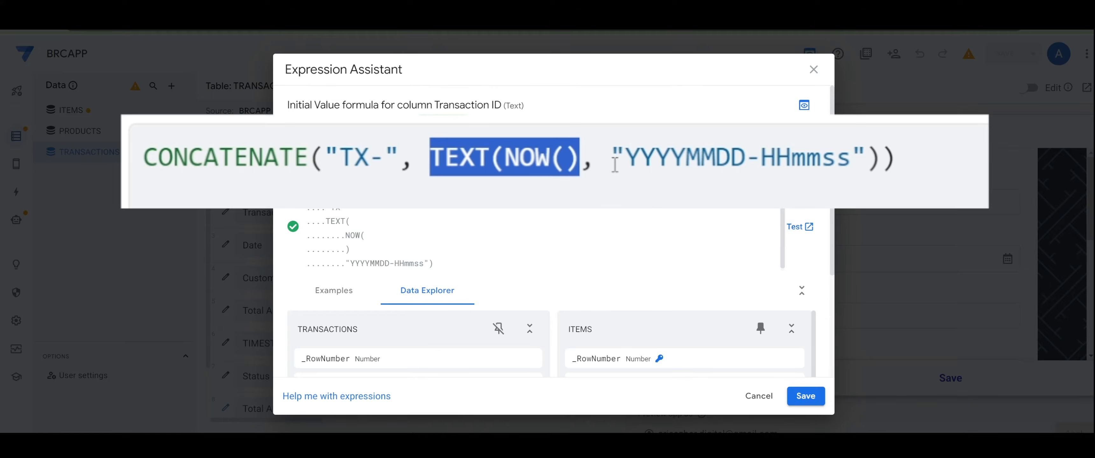
click(624, 158)
drag(625, 158, 535, 149)
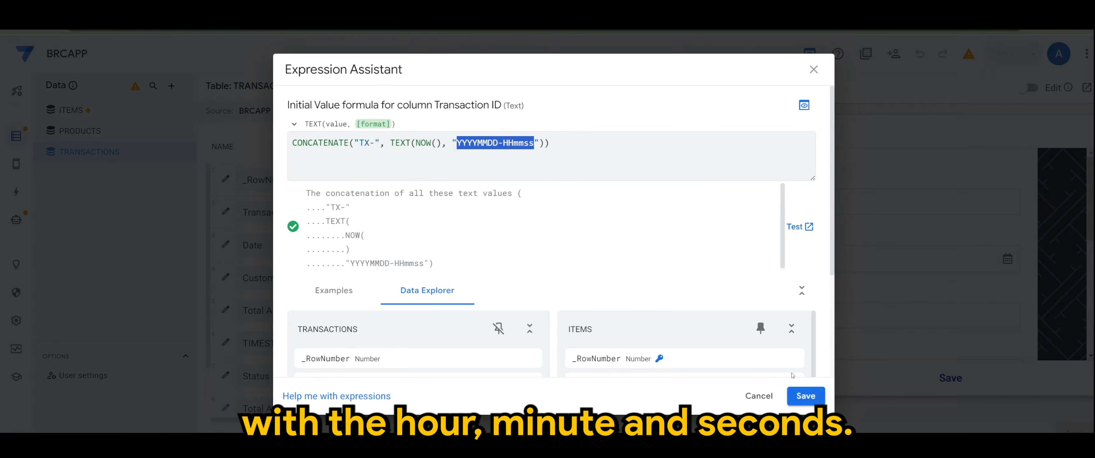
click(805, 396)
click(732, 105)
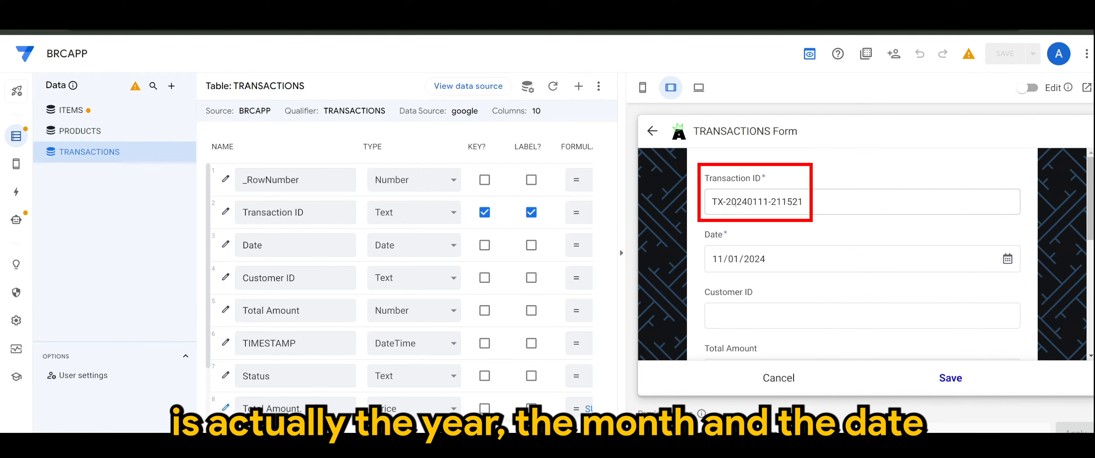
- Examine the date and time parts of the Transaction ID in the new transaction form
triple_click(757, 202)
click(767, 203)
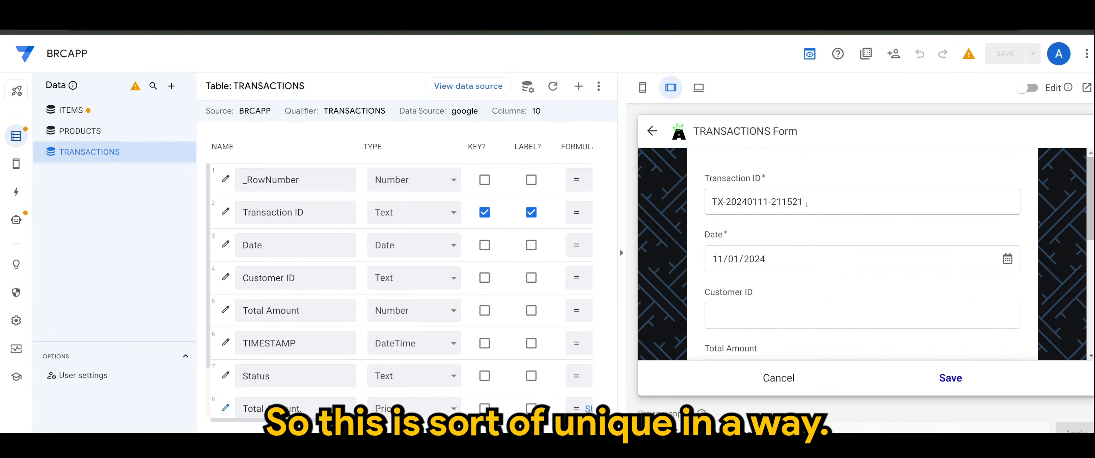
- Enter a customer ID in the new transaction form
scroll(765, 230, down, 2)
scroll(756, 237, up, 2)
scroll(754, 246, down, 1)
click(748, 264)
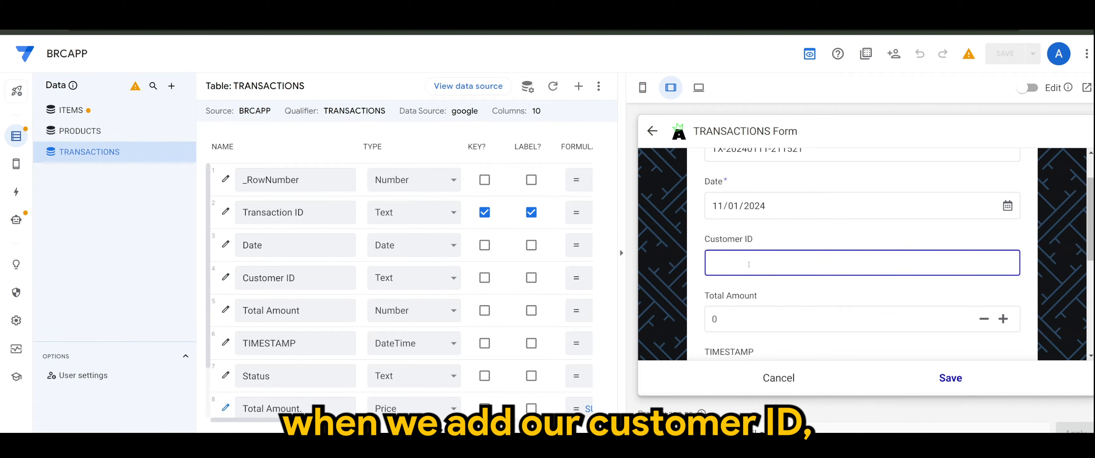
text(930303)
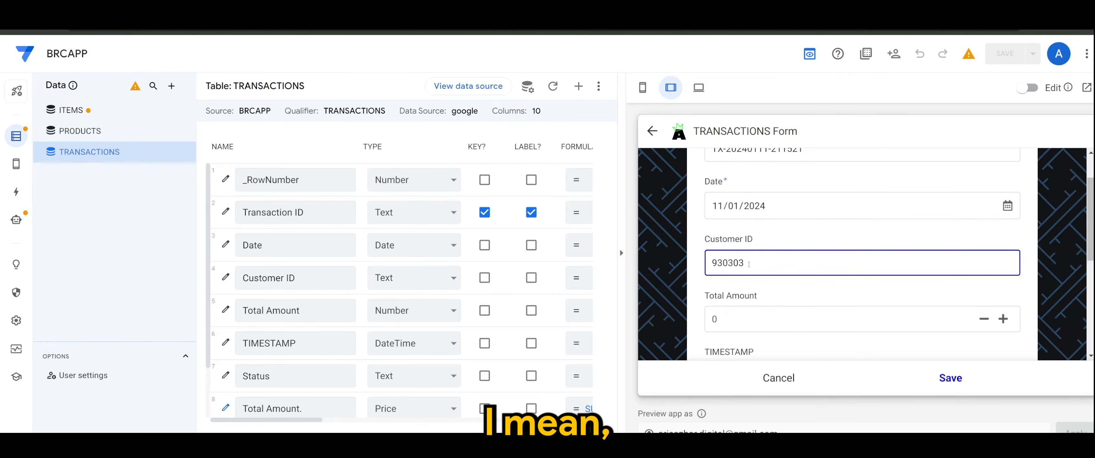
click(784, 240)
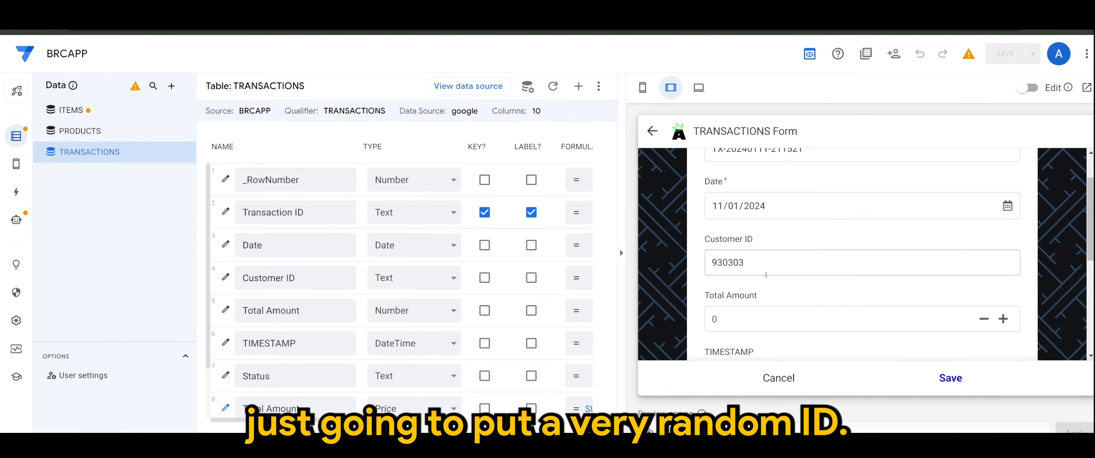
- Examine the total amount, timestamp, status and receipt file fields in the new transaction form
scroll(773, 293, down, 3)
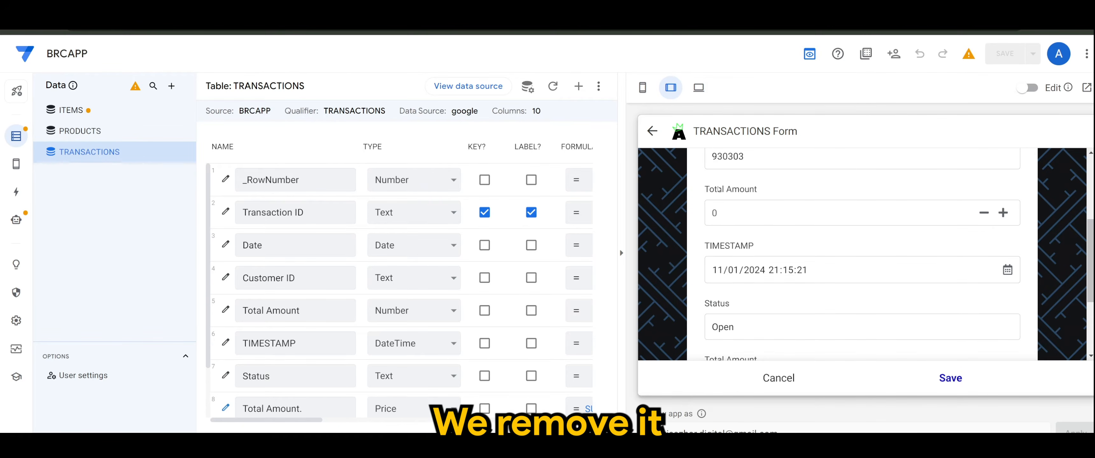
scroll(738, 218, down, 4)
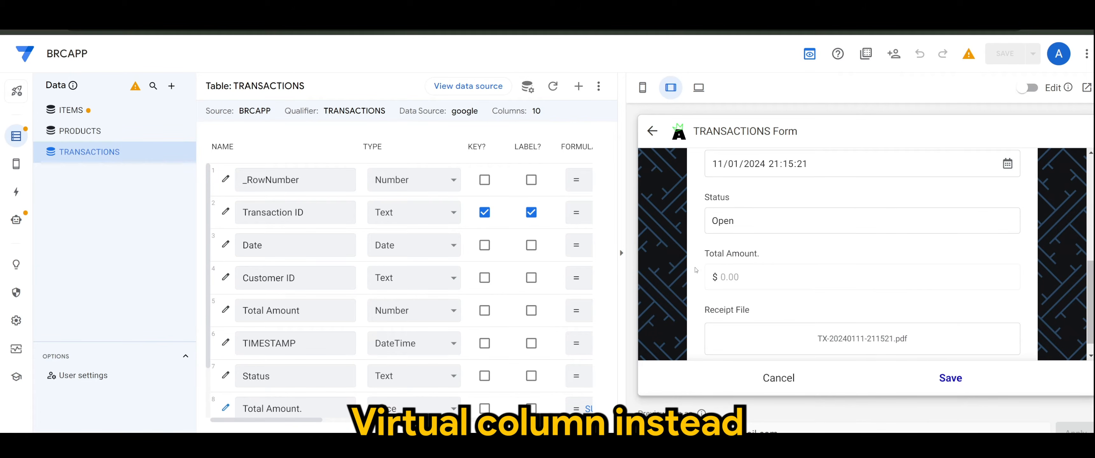
scroll(735, 257, up, 3)
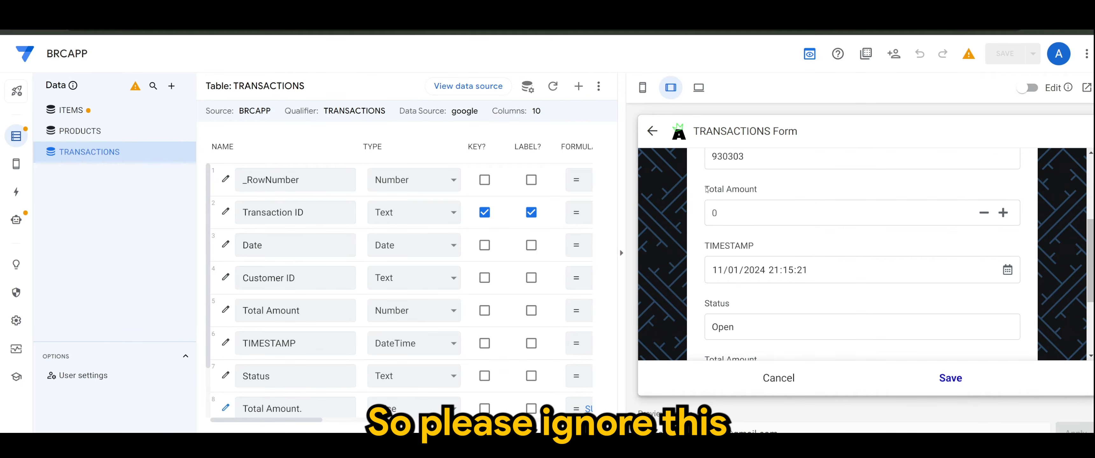
scroll(713, 213, down, 3)
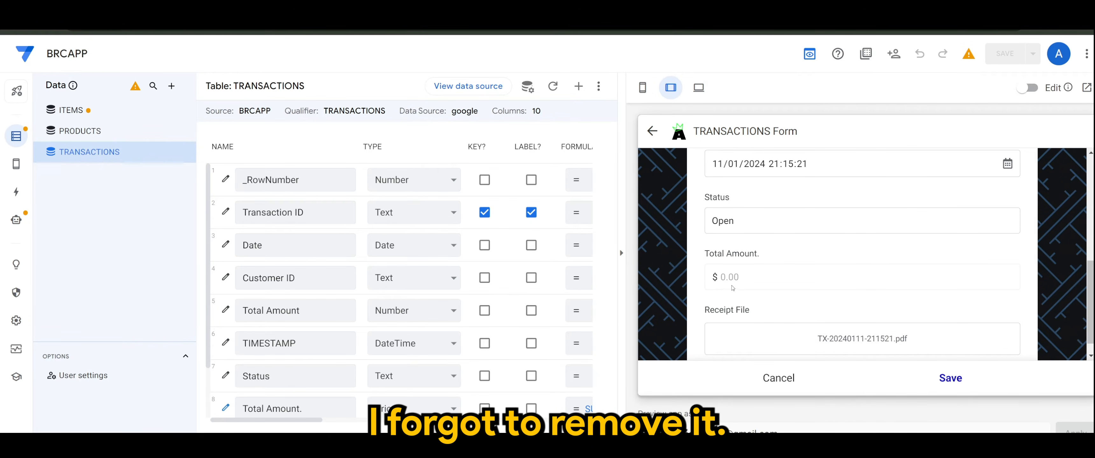
scroll(731, 289, up, 2)
scroll(297, 310, down, 2)
- Examine the initial value of the Status column in the TRANSACTIONS table, and close the column settings
click(225, 306)
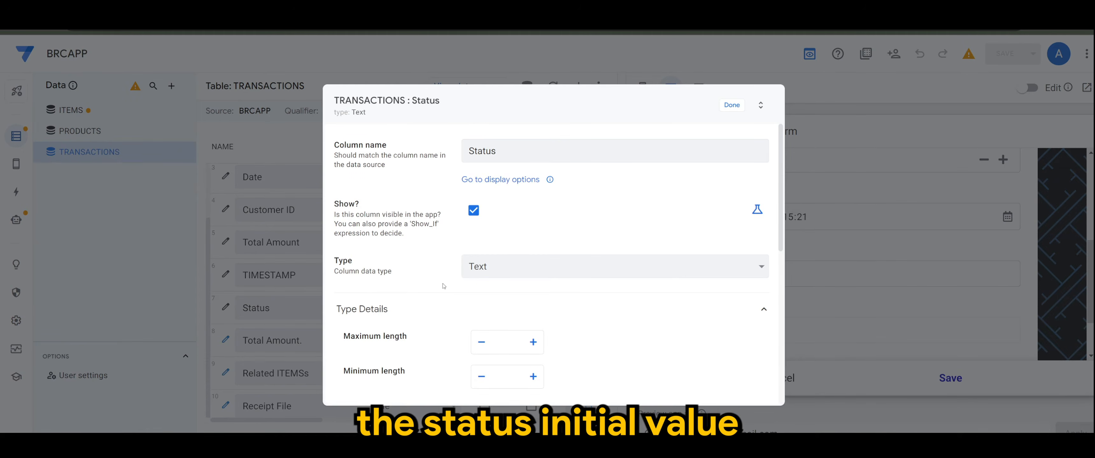
scroll(447, 290, down, 3)
click(427, 307)
scroll(425, 310, down, 1)
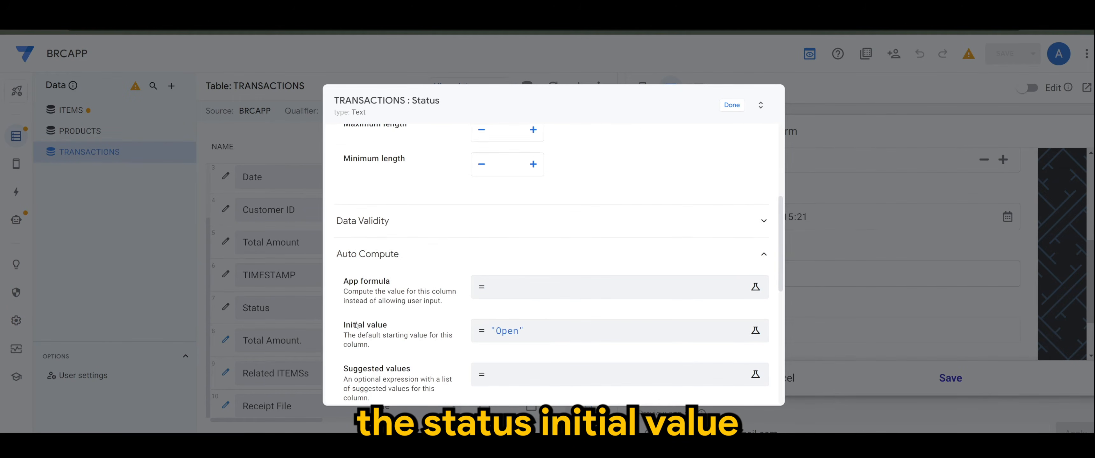
drag(345, 324, 382, 349)
click(460, 355)
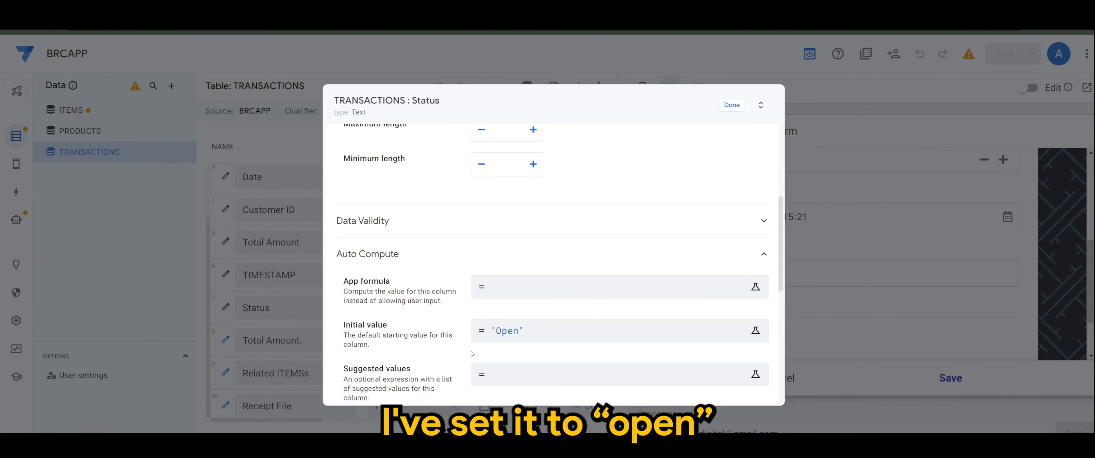
click(732, 105)
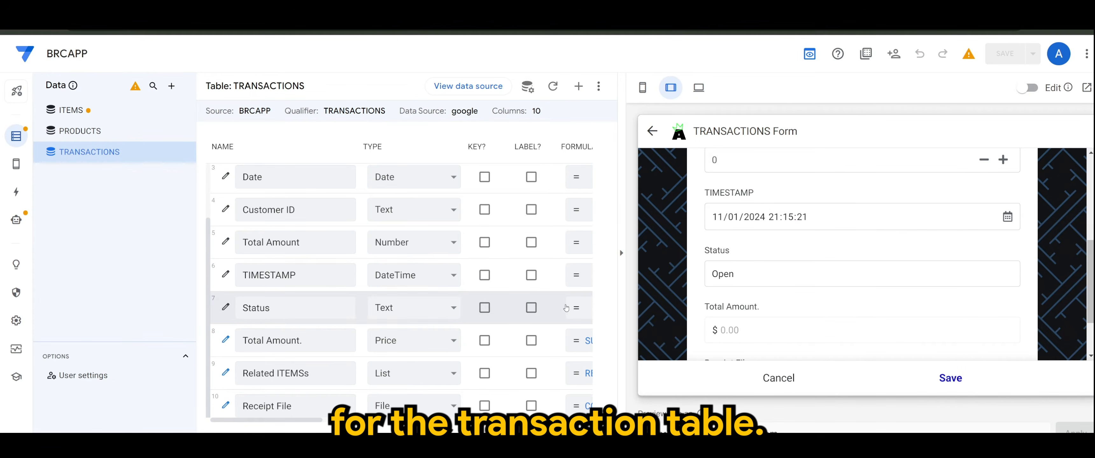
- Check the remaining fields of the new transaction form and save the transaction
scroll(784, 271, down, 2)
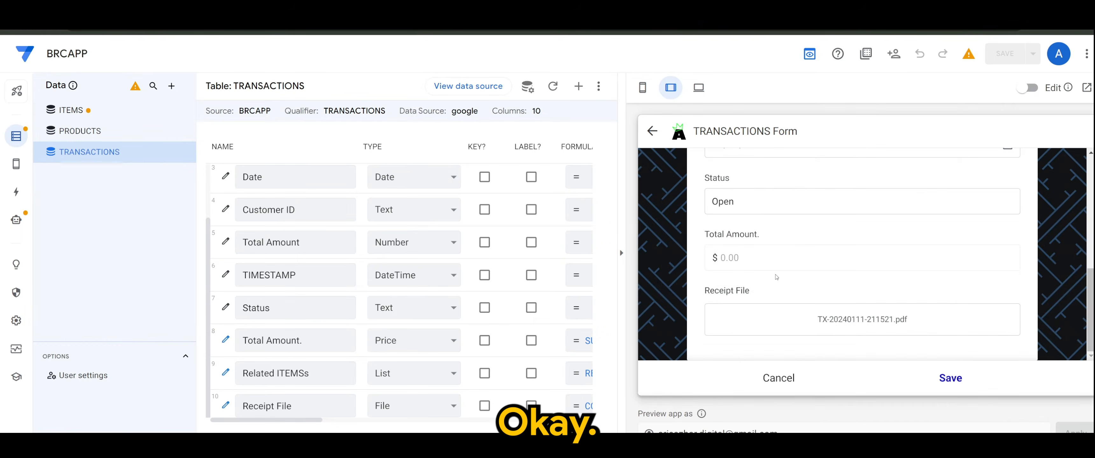
scroll(776, 277, up, 2)
scroll(773, 278, down, 3)
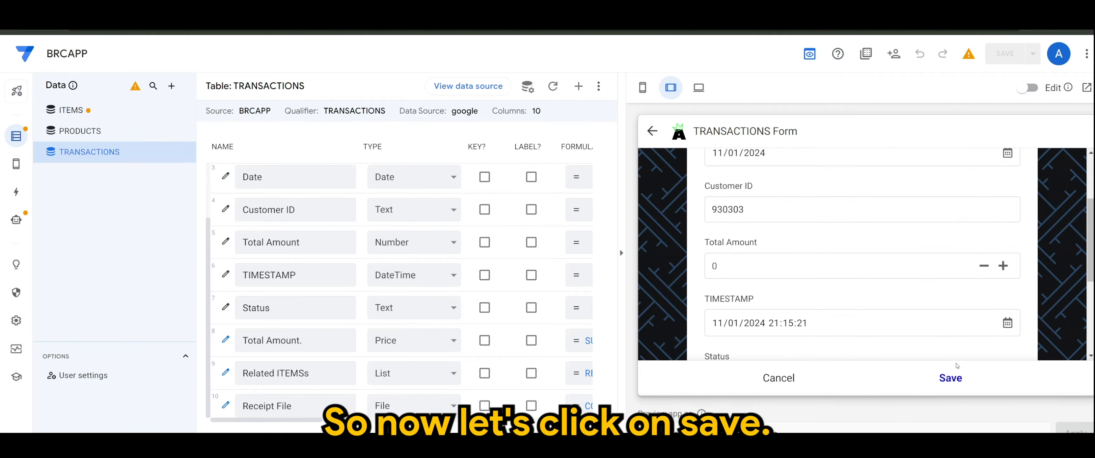
click(950, 379)
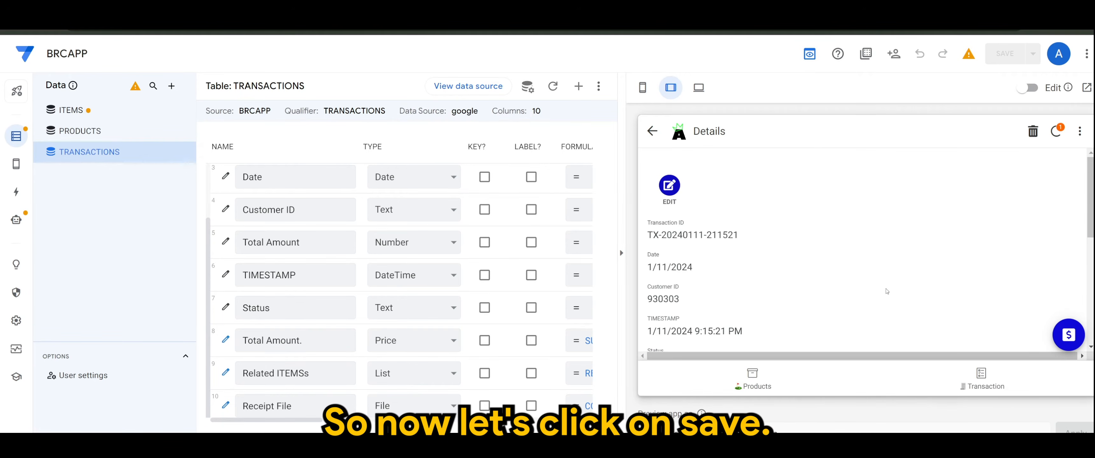
- Examine the saved transaction's details, from the transaction ID to the related items and receipt file
scroll(833, 247, down, 5)
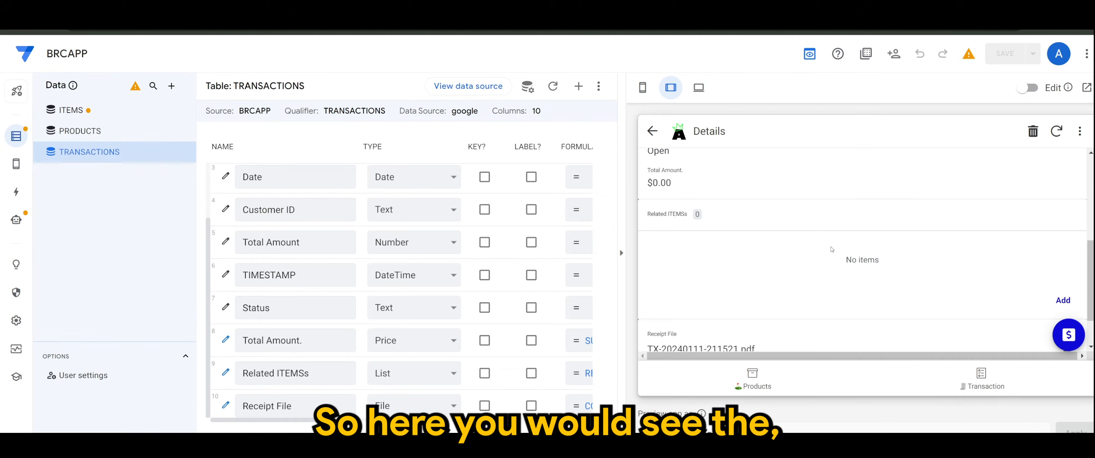
scroll(855, 270, up, 3)
scroll(807, 254, down, 3)
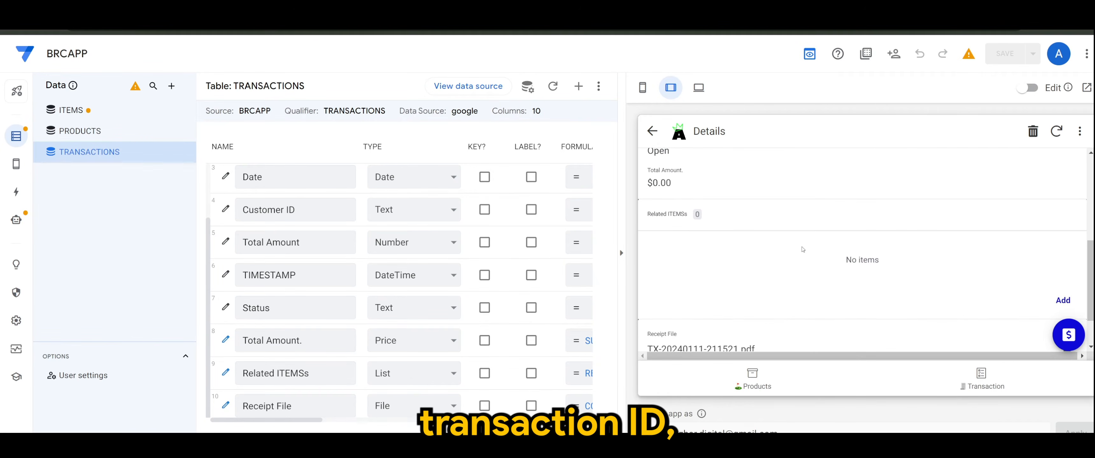
scroll(711, 223, up, 5)
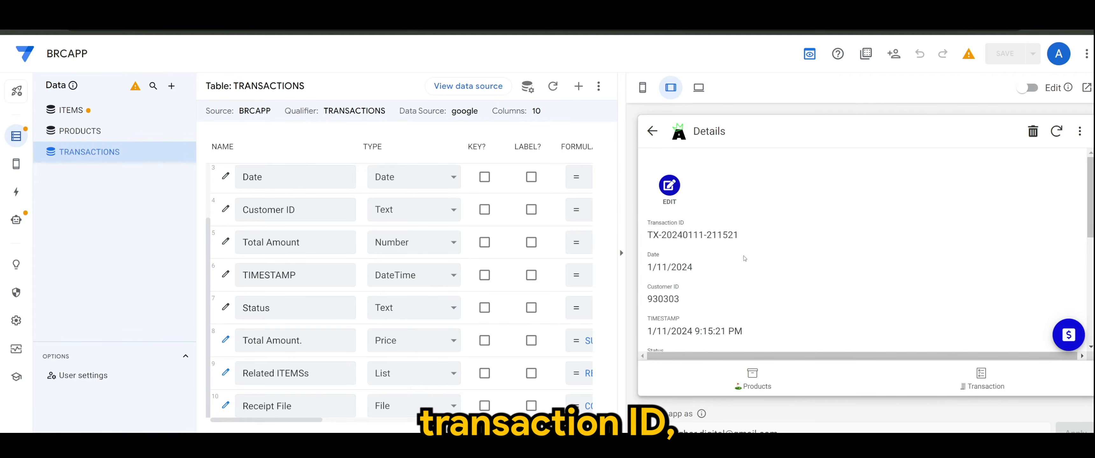
drag(647, 218, 729, 338)
scroll(718, 275, down, 1)
click(752, 318)
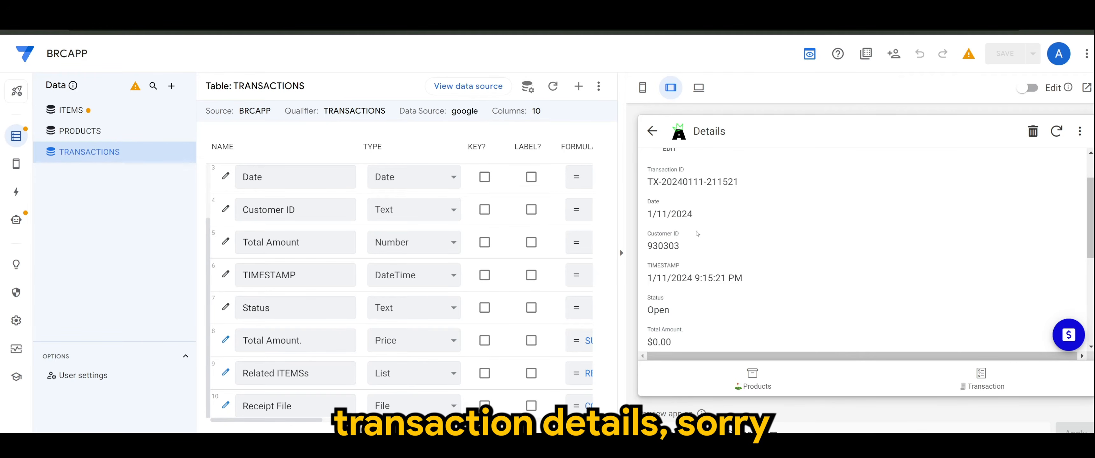
scroll(706, 254, down, 1)
scroll(706, 255, down, 1)
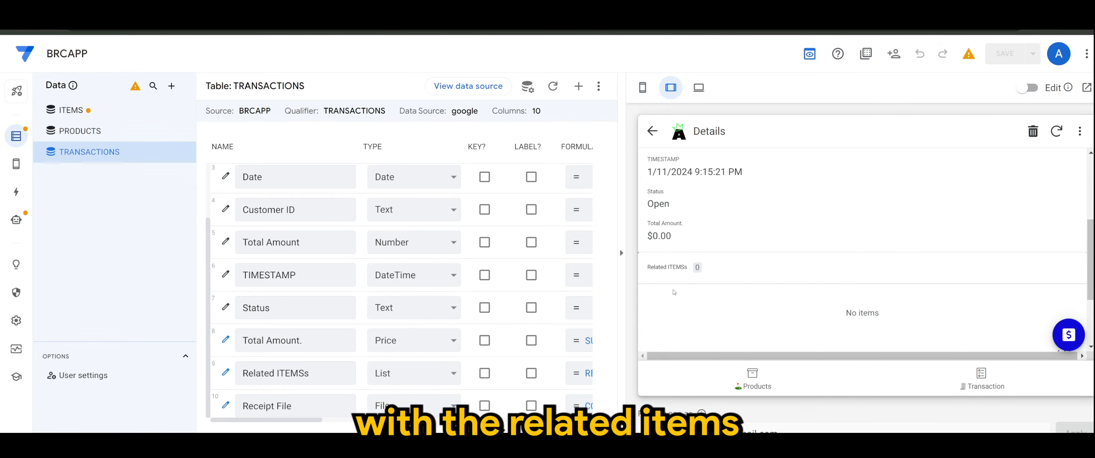
scroll(744, 251, up, 3)
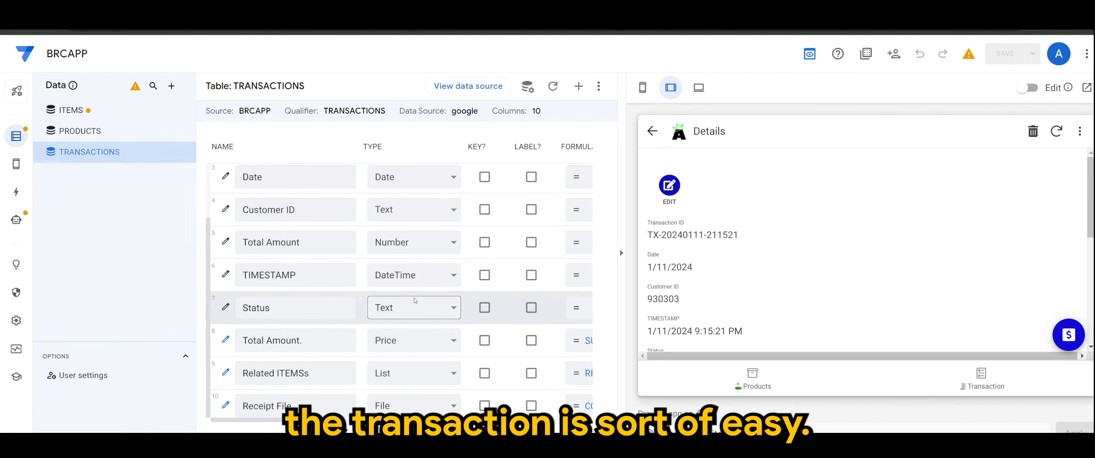
- Look through the Transaction view's settings, including its display and behavior options, for what follows saving a new entry
click(12, 165)
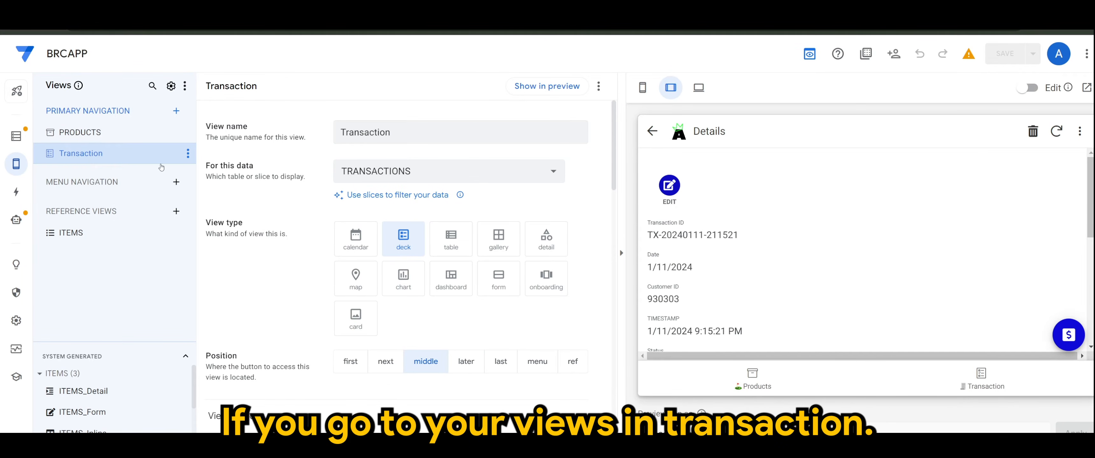
scroll(303, 220, down, 10)
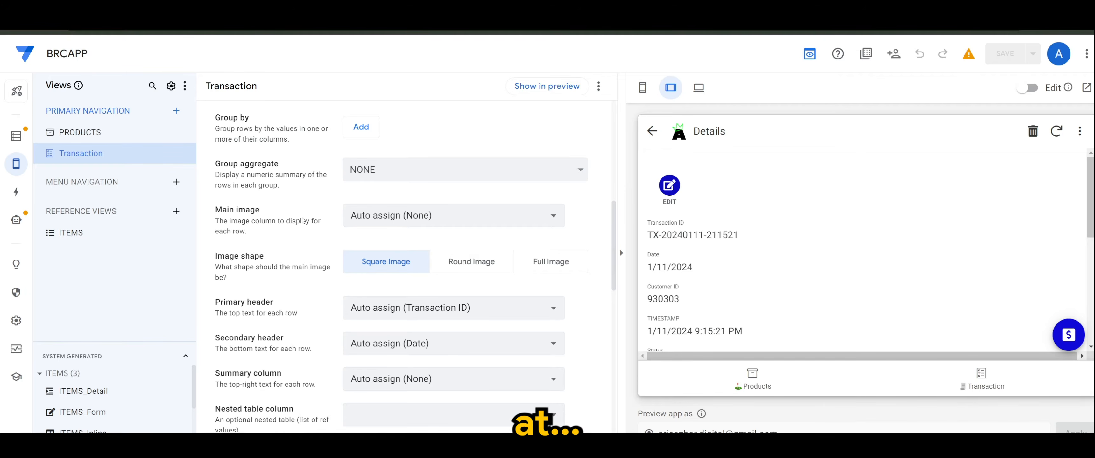
scroll(303, 220, down, 5)
scroll(298, 227, down, 8)
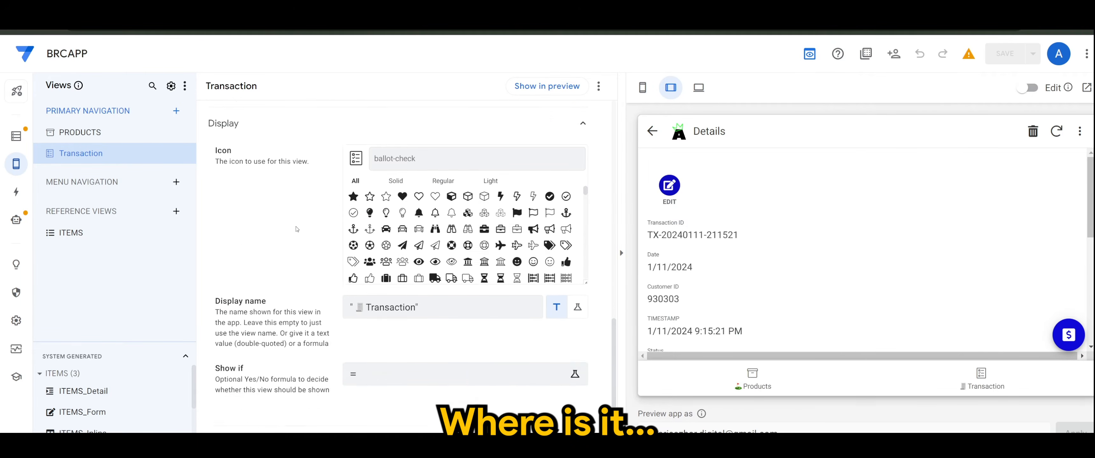
scroll(328, 348, down, 2)
scroll(329, 346, down, 2)
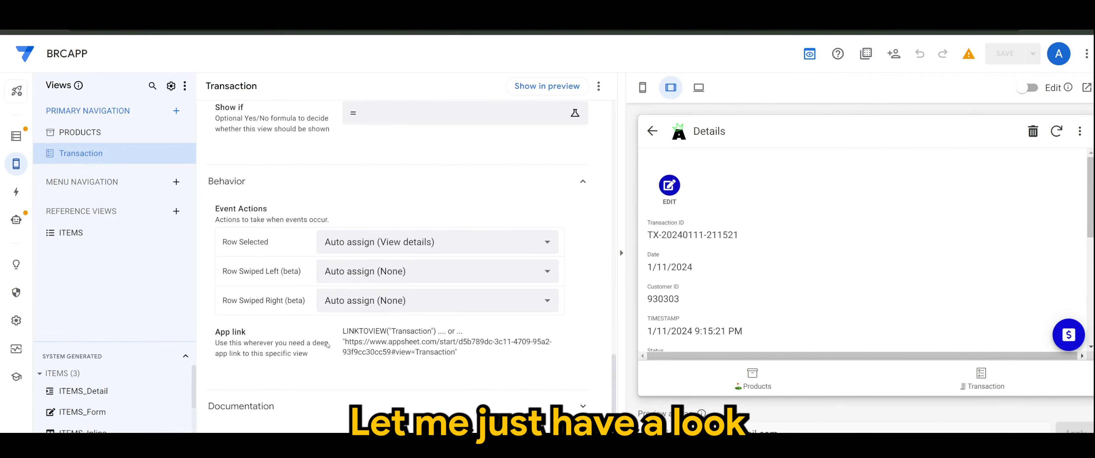
scroll(324, 341, up, 7)
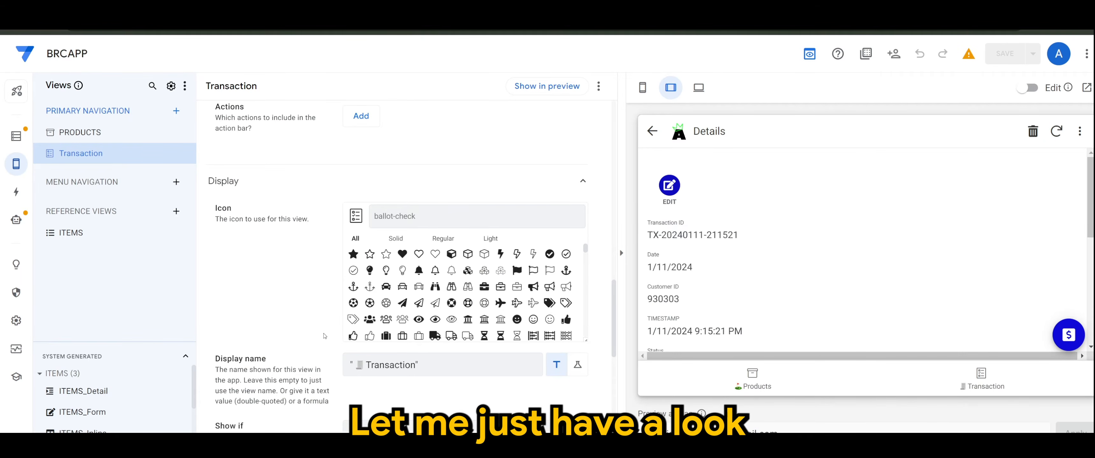
scroll(323, 333, up, 4)
- Open the system-generated TRANSACTIONS_Form view and examine its Finish view setting
drag(123, 342, 123, 223)
click(84, 358)
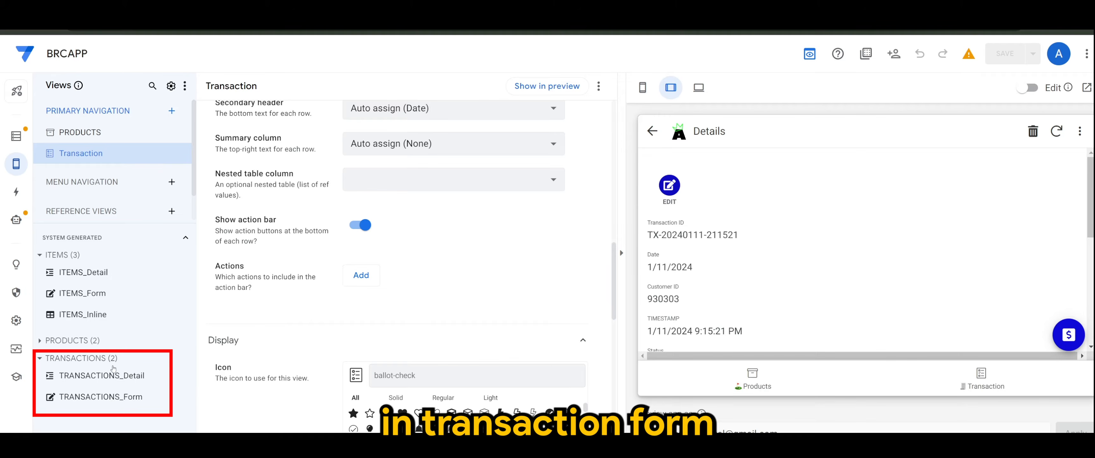
click(88, 397)
drag(215, 262, 269, 292)
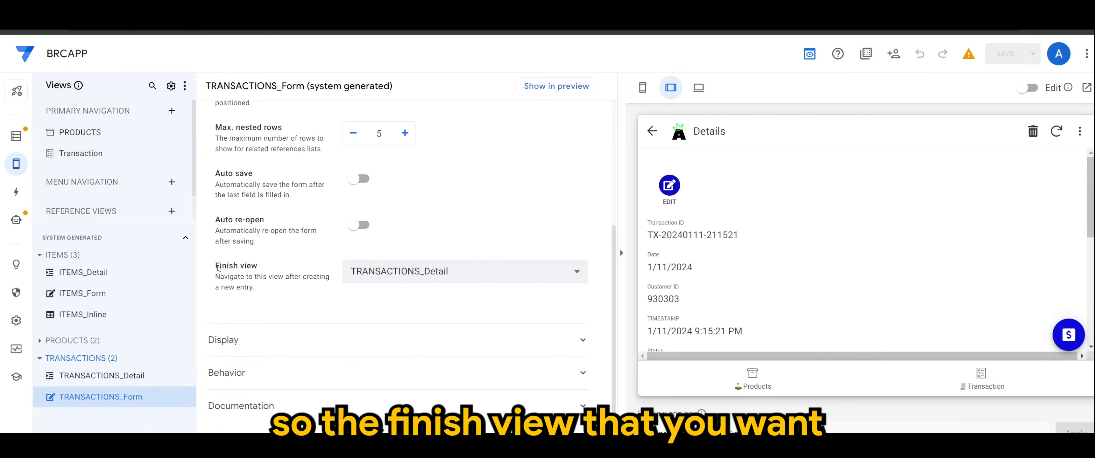
drag(215, 264, 252, 291)
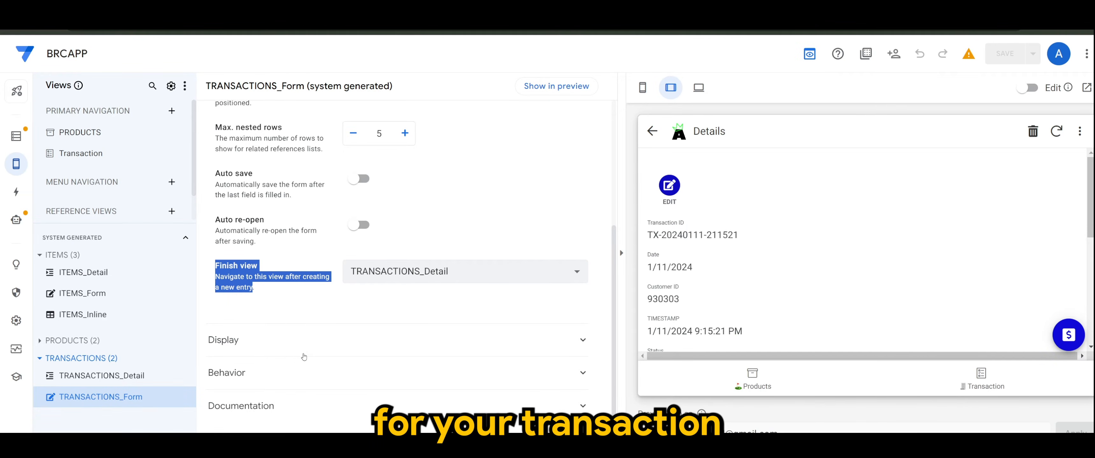
click(345, 305)
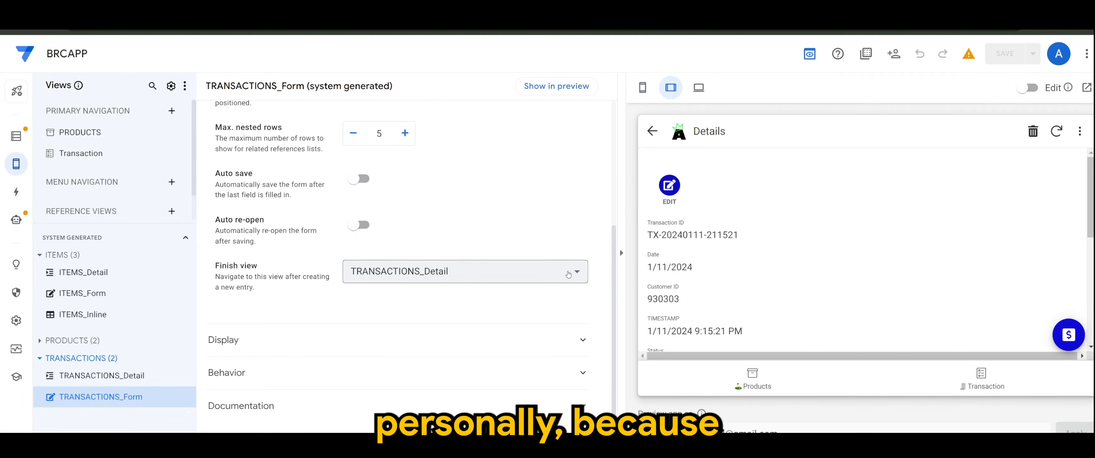
- Examine the transaction's detail view in the app preview, including its ID, status, related items and receipt file
scroll(664, 192, down, 1)
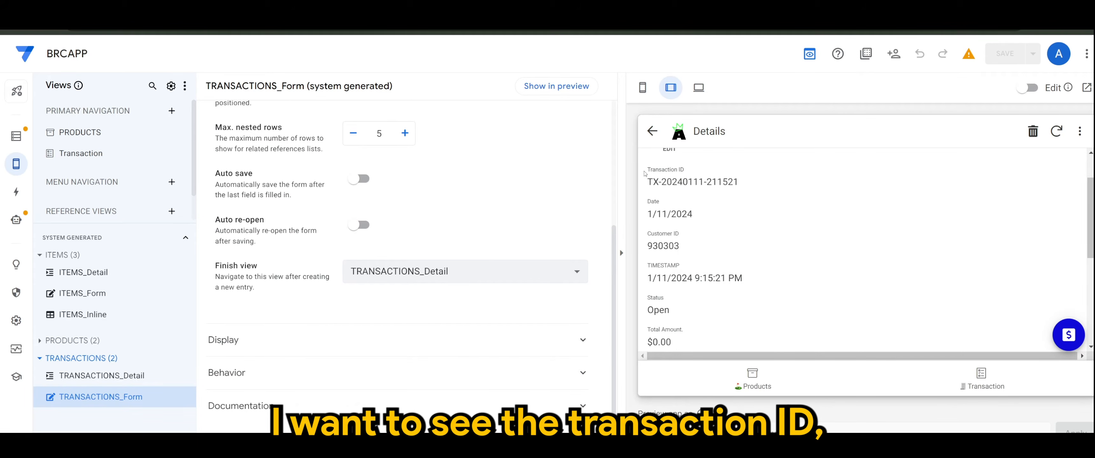
scroll(686, 227, down, 1)
scroll(685, 227, down, 1)
scroll(686, 229, up, 2)
scroll(681, 240, down, 4)
scroll(671, 233, up, 1)
scroll(768, 225, down, 1)
scroll(808, 238, up, 1)
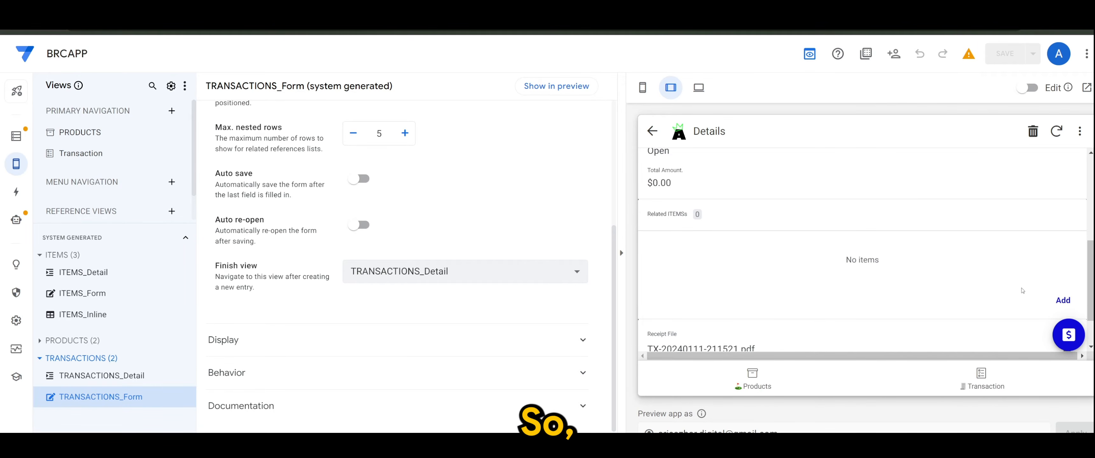
scroll(1001, 286, down, 1)
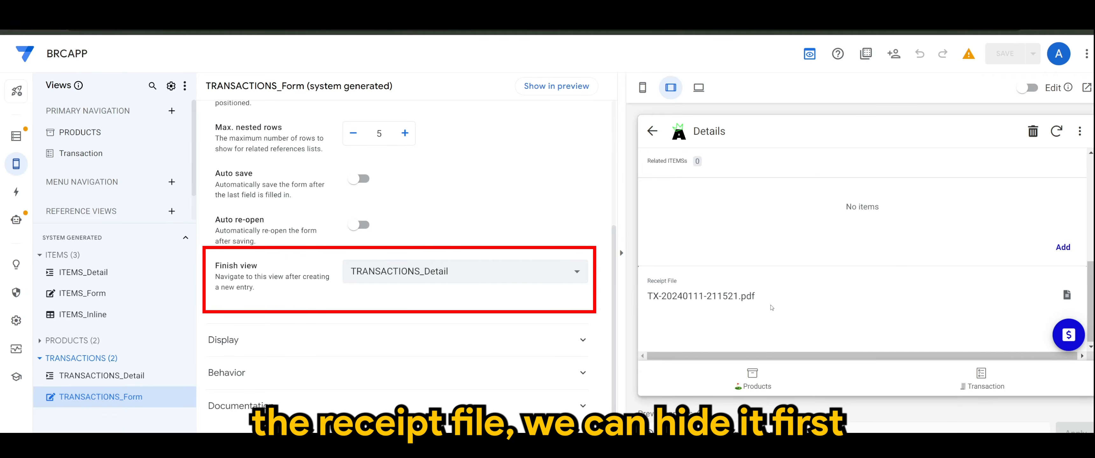
scroll(654, 255, up, 2)
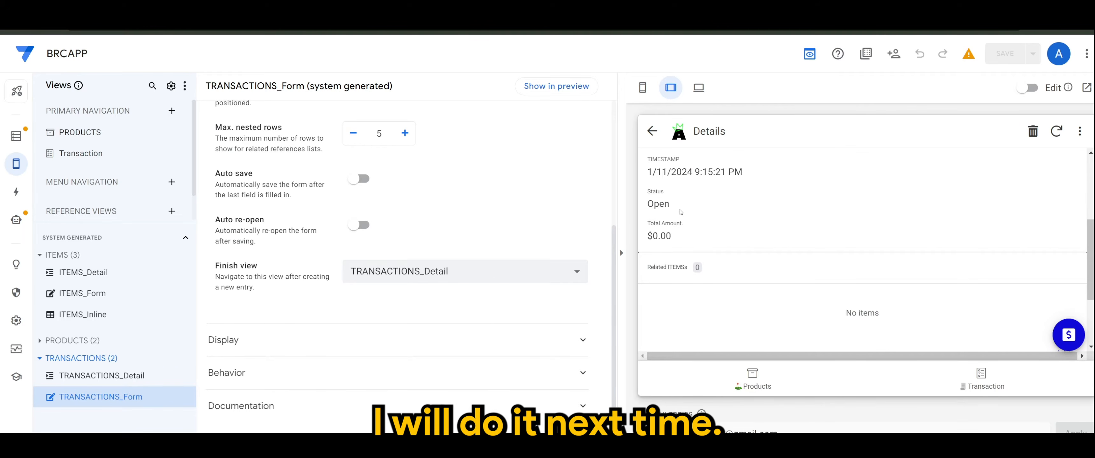
- Start a new related item for the saved transaction from its detail view
scroll(665, 307, down, 1)
scroll(666, 306, down, 1)
scroll(722, 297, up, 2)
scroll(757, 285, down, 2)
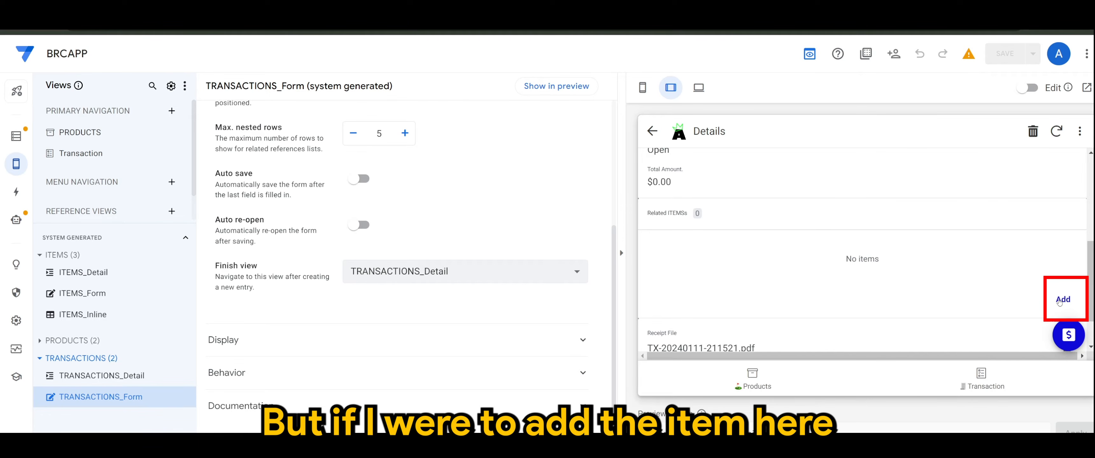
click(1061, 300)
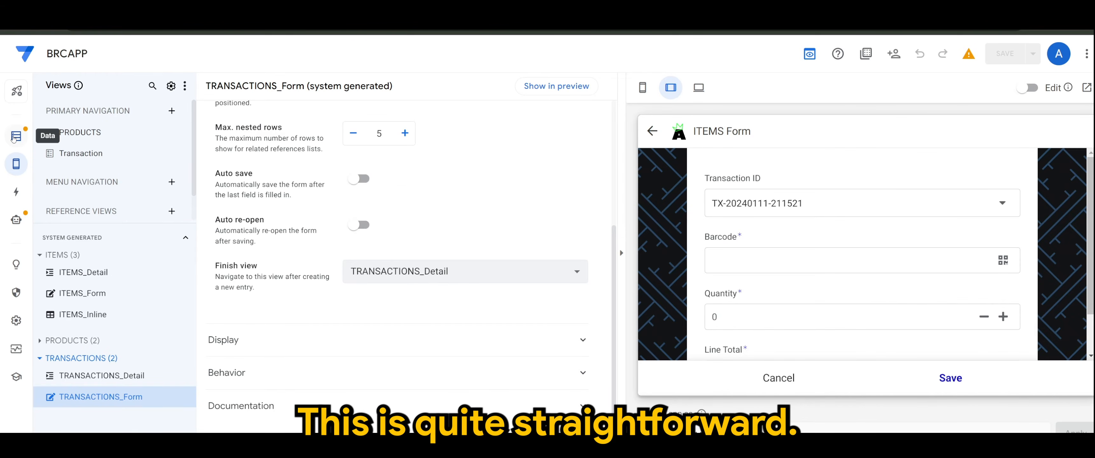
- Examine the ITEMS table's Transaction ID column settings, including its type, source table and initial value formula
click(16, 136)
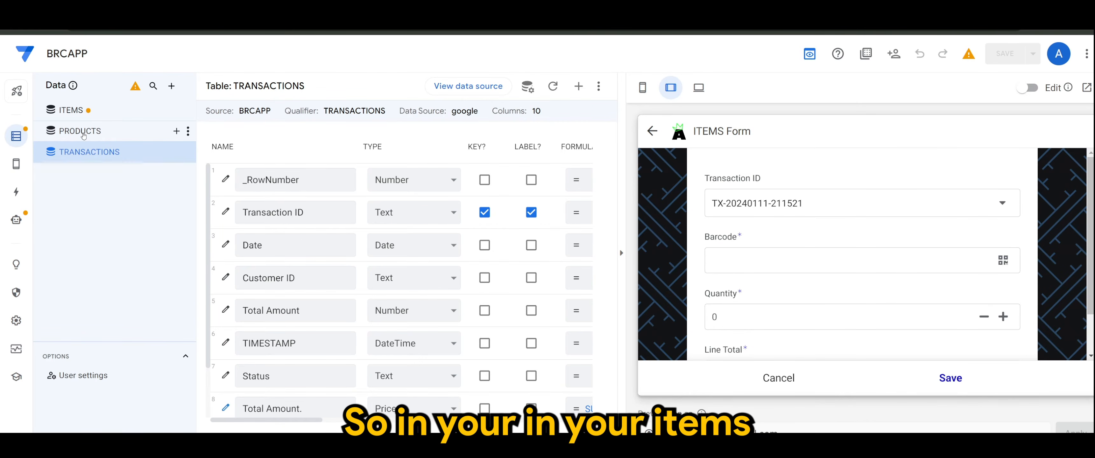
click(86, 111)
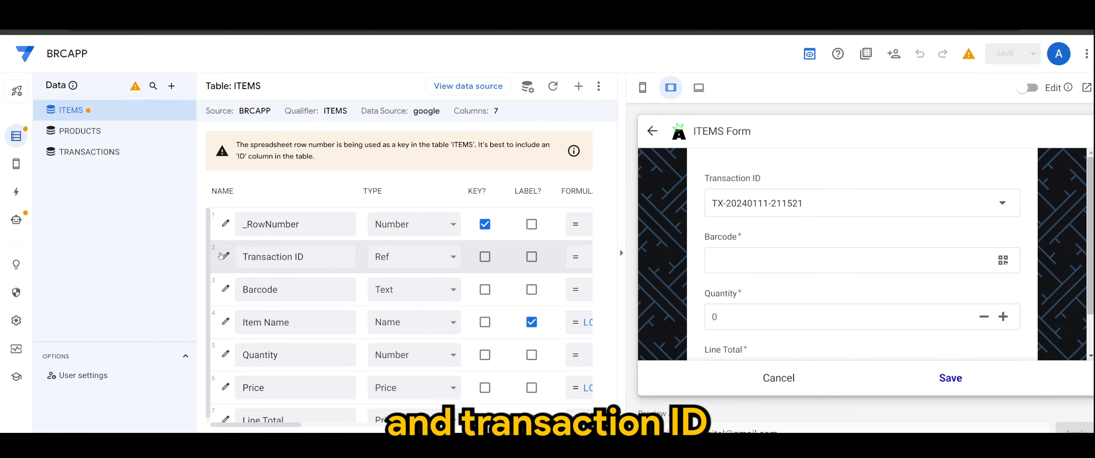
click(226, 257)
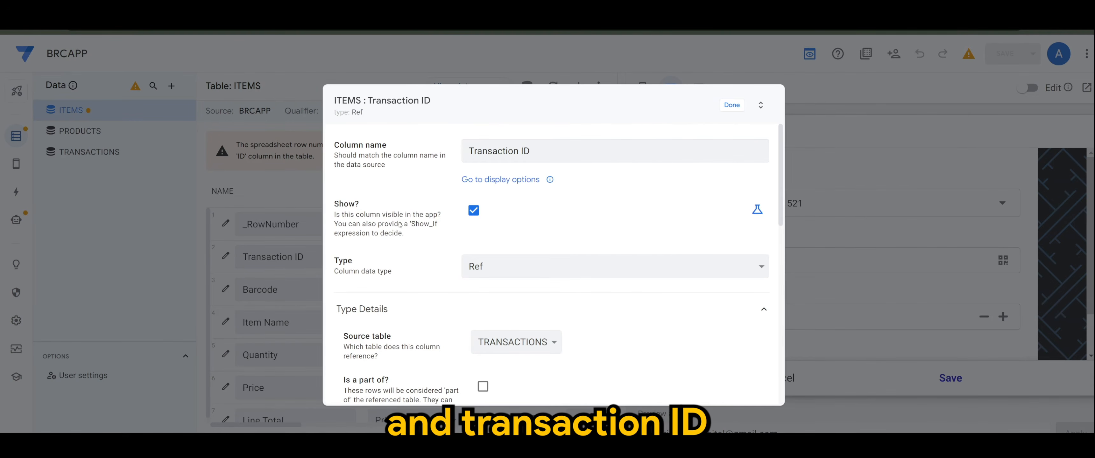
scroll(401, 227, down, 7)
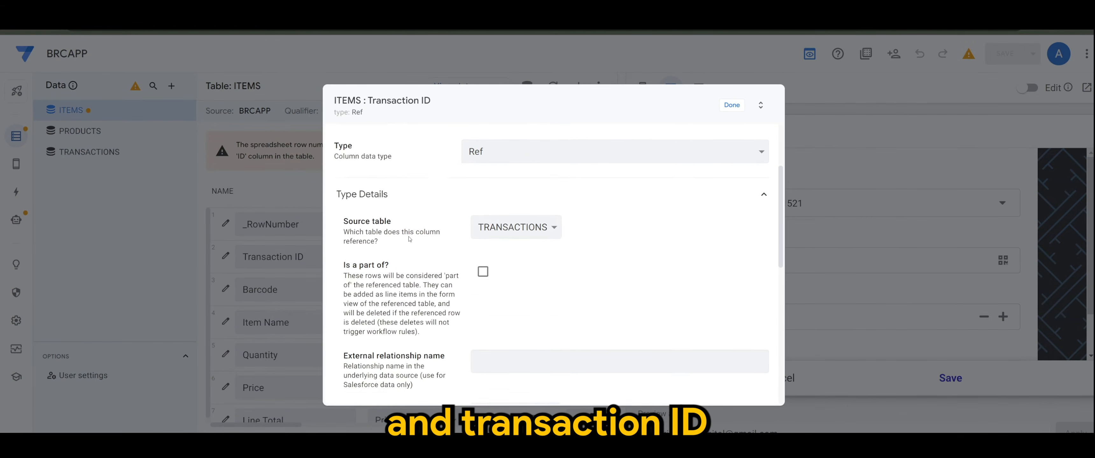
click(441, 272)
click(440, 272)
click(443, 301)
scroll(443, 301, down, 3)
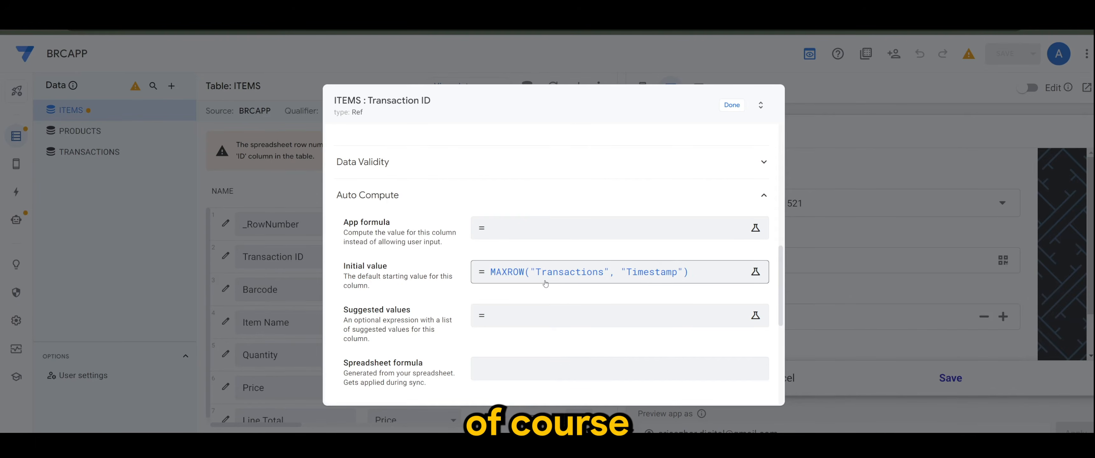
click(731, 106)
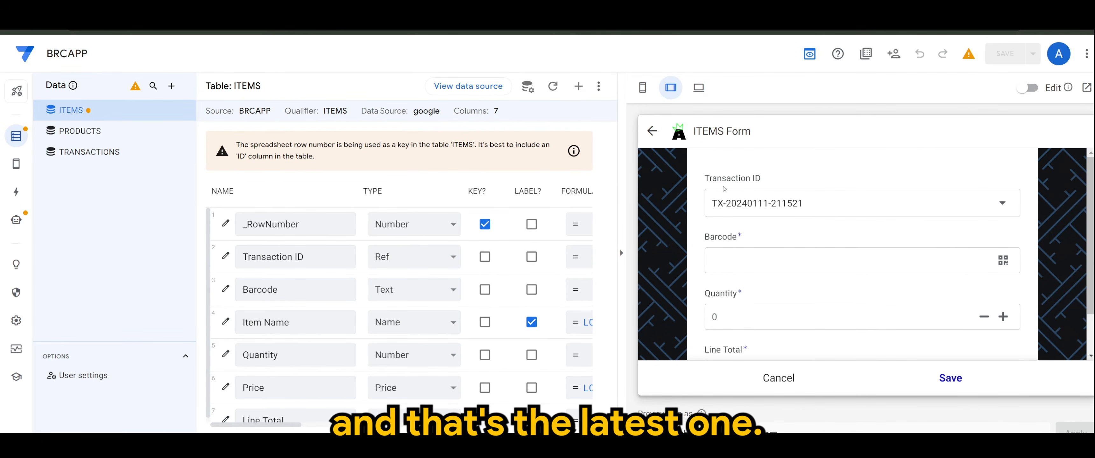
- Enter 1001 as the barcode of the new item in the app preview's ITEMS form
scroll(713, 194, down, 1)
scroll(712, 194, up, 1)
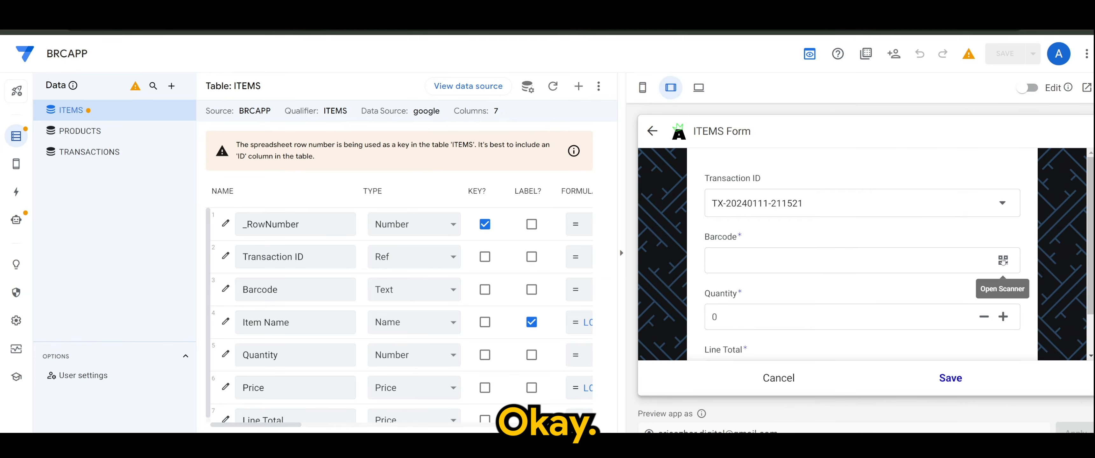
scroll(864, 234, down, 1)
scroll(833, 240, up, 1)
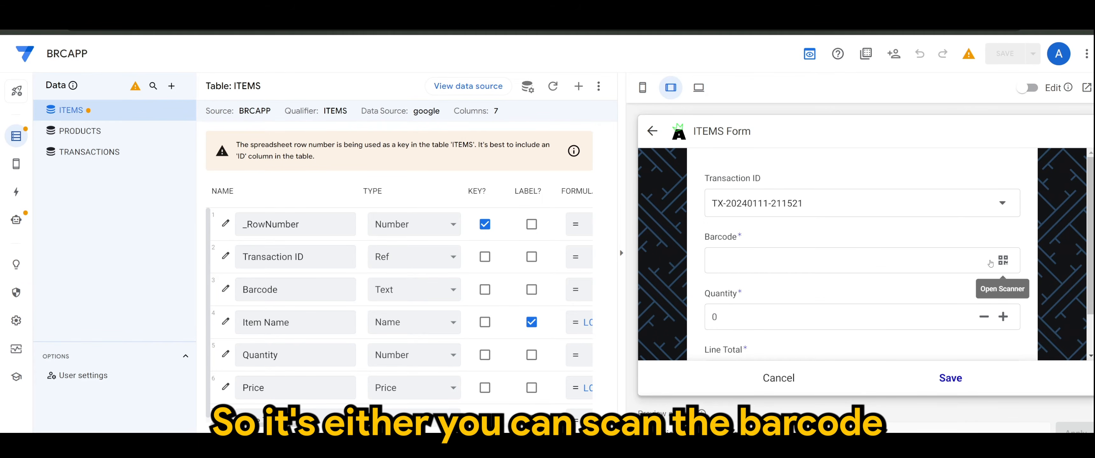
click(854, 270)
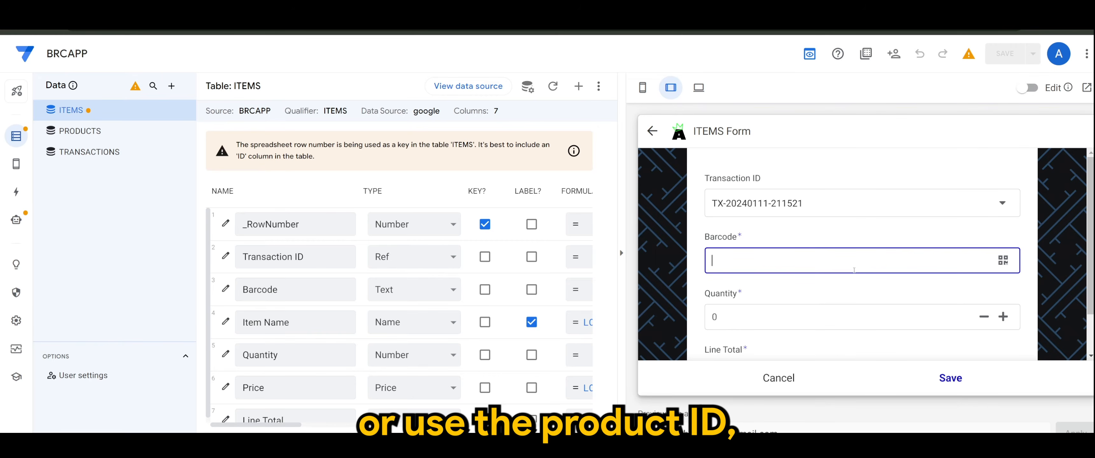
text(1001)
click(805, 294)
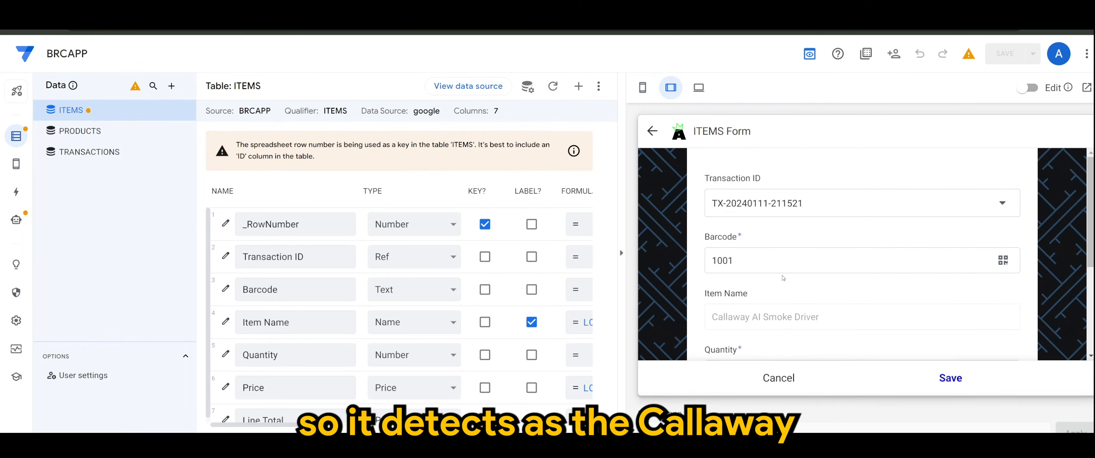
- Set the new item's quantity to 10
scroll(765, 283, down, 1)
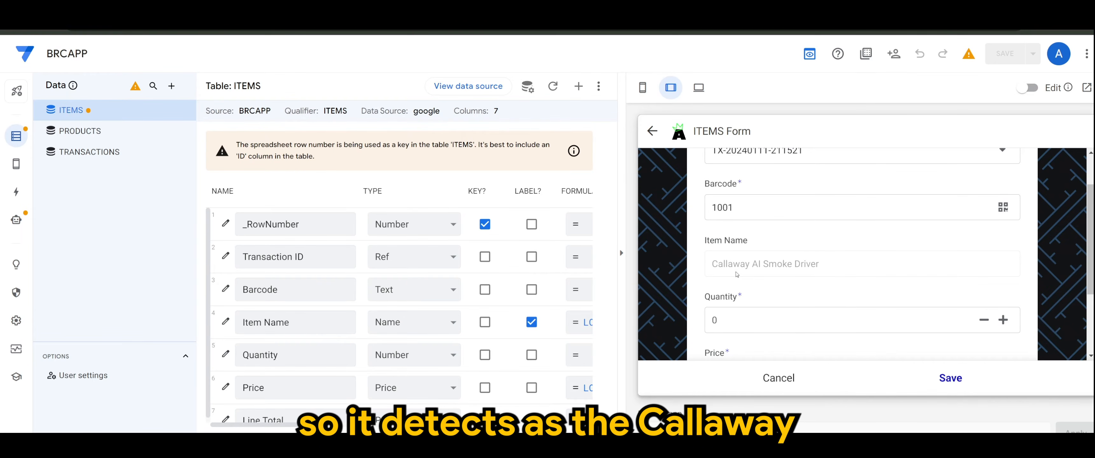
scroll(756, 277, down, 2)
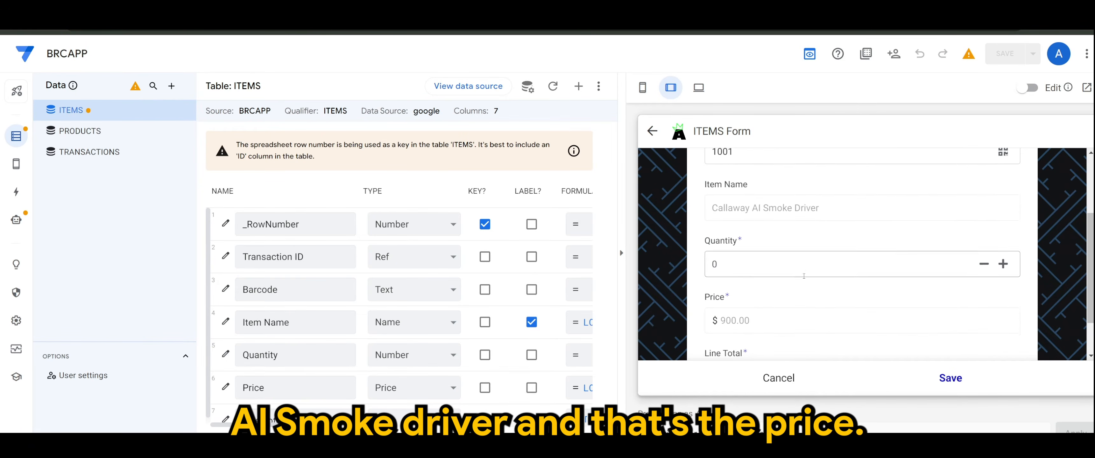
scroll(727, 277, up, 1)
click(732, 264)
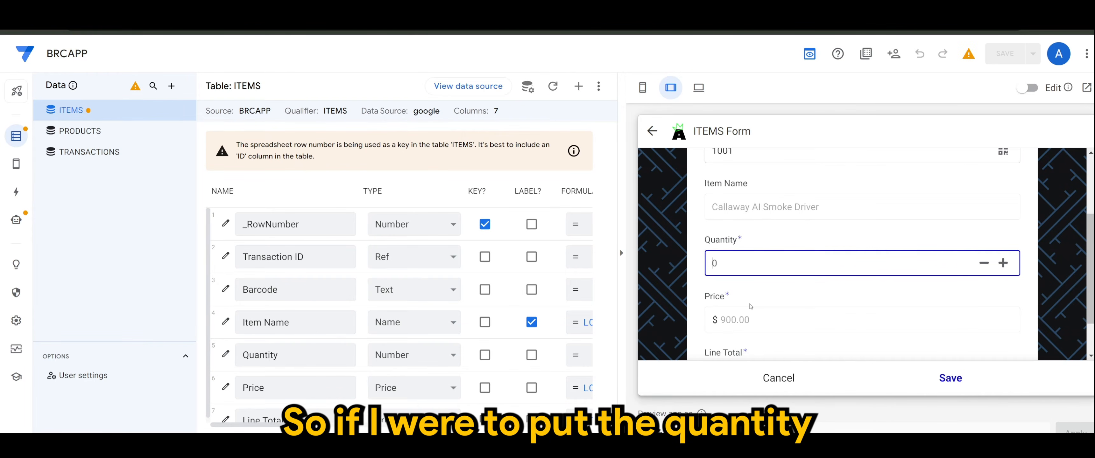
text(10)
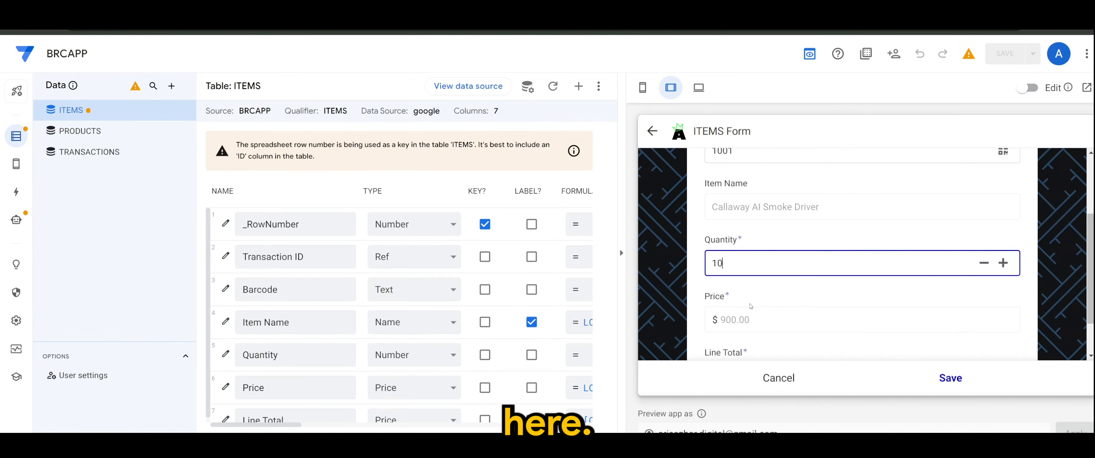
click(787, 288)
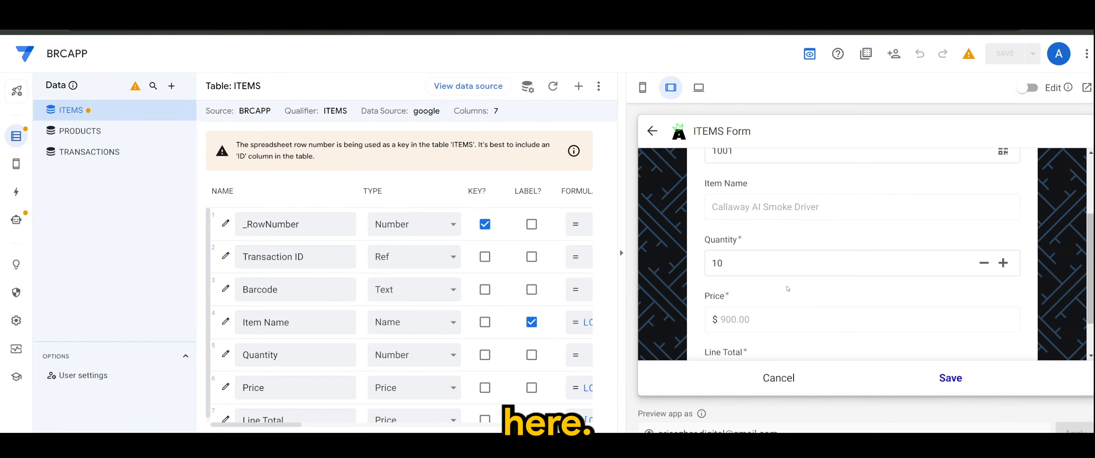
- Set the new item's quantity to 1 and save the item to the transaction
scroll(787, 289, down, 1)
click(749, 211)
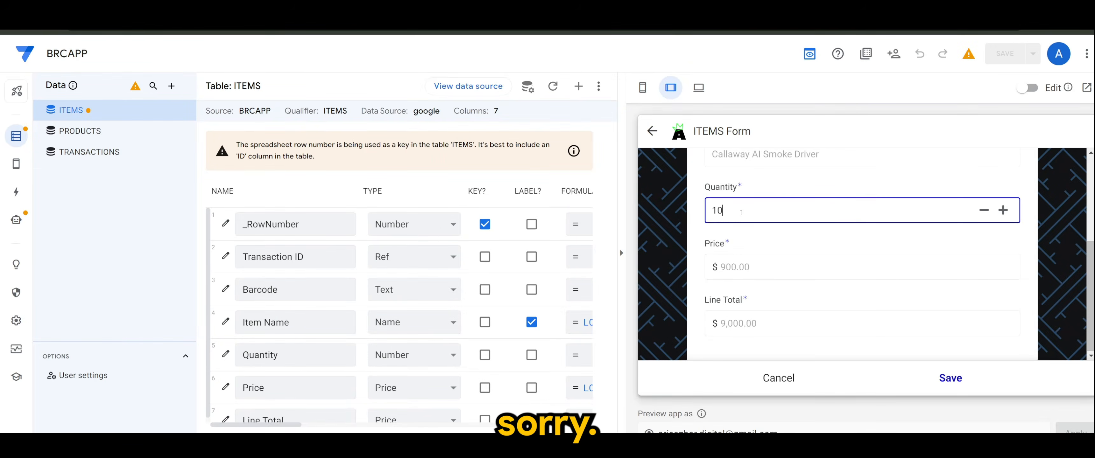
click(763, 241)
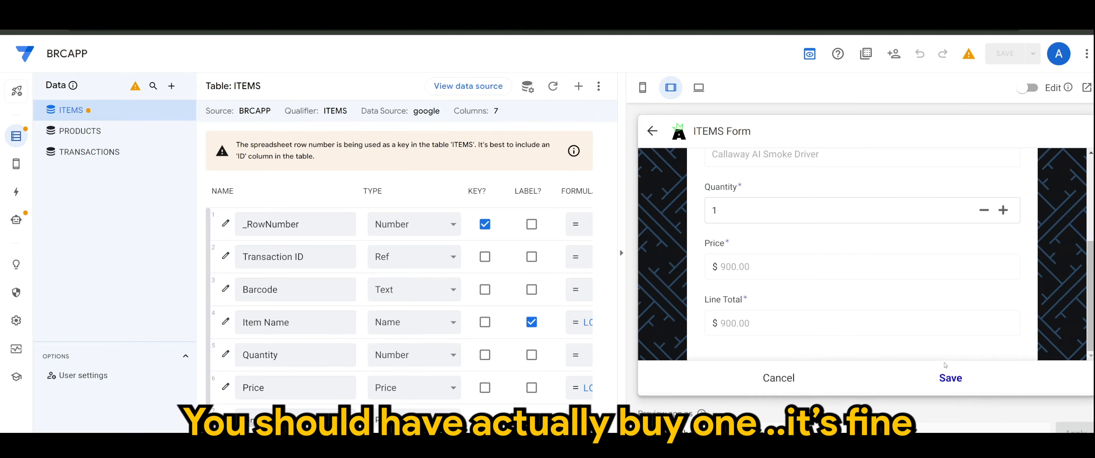
click(950, 379)
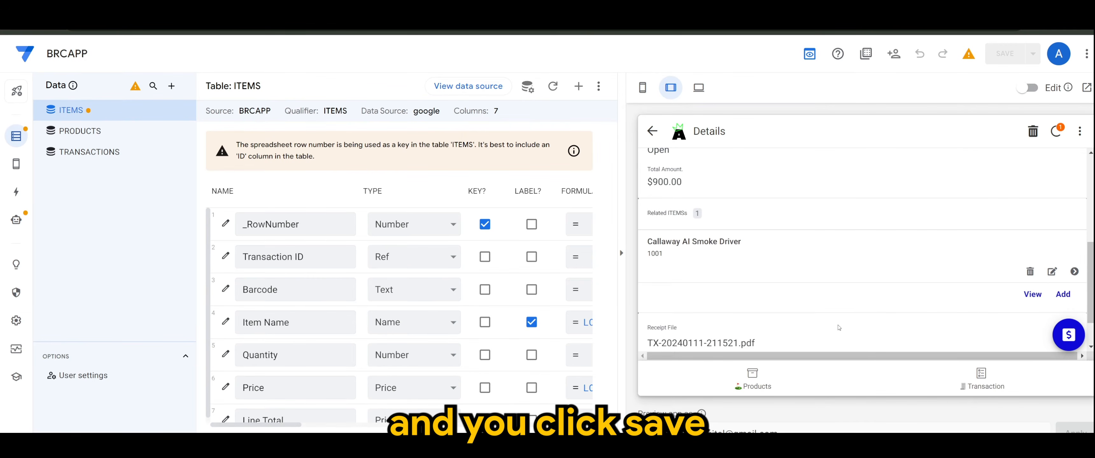
- Examine the transaction's detail view for its total amount, related items and receipt file
scroll(828, 321, up, 5)
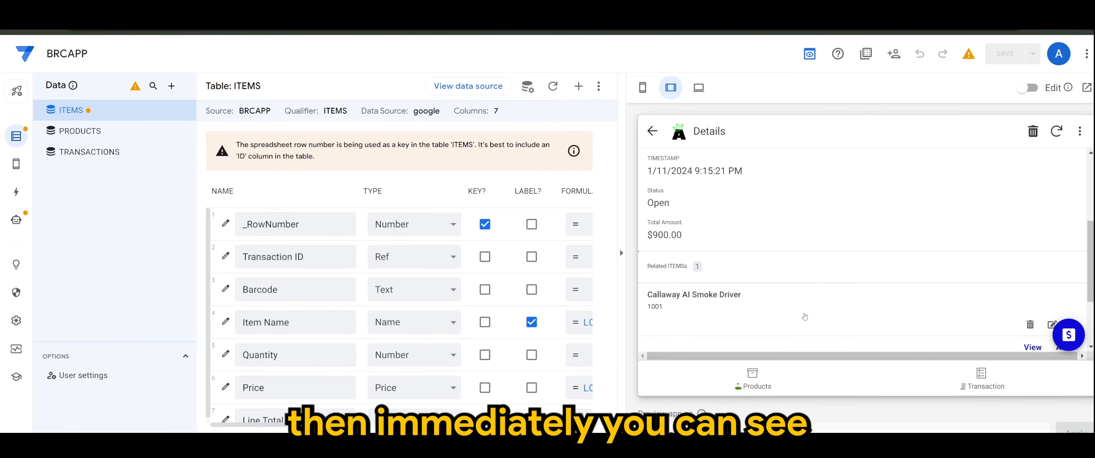
scroll(799, 316, down, 2)
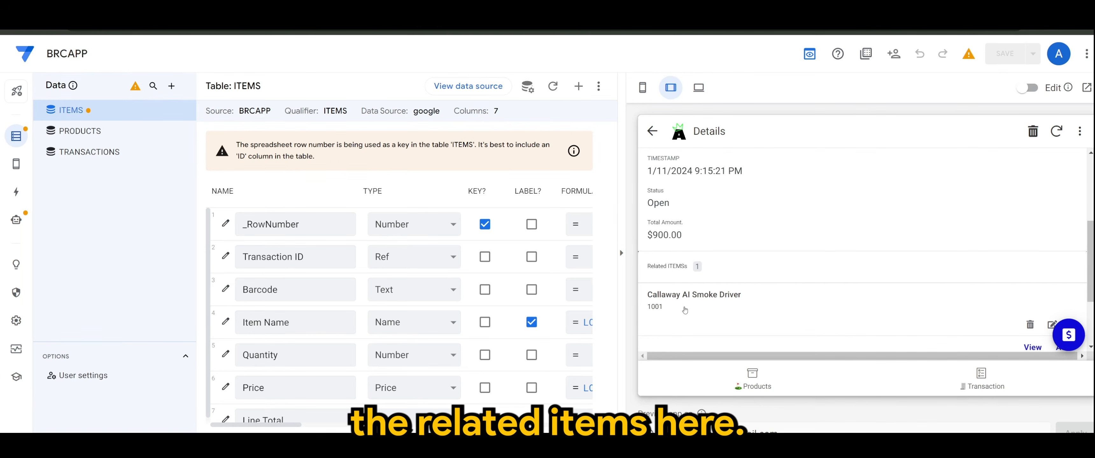
scroll(732, 314, down, 2)
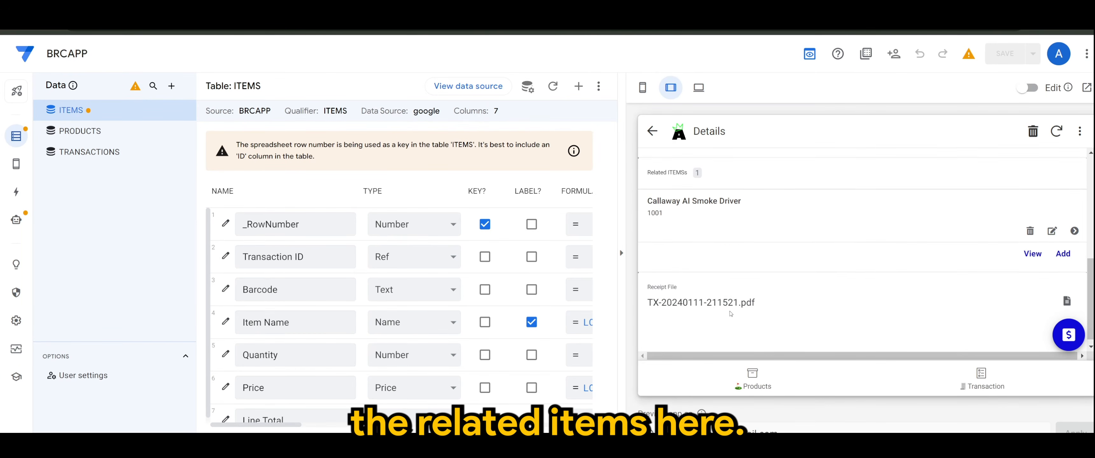
scroll(716, 314, up, 5)
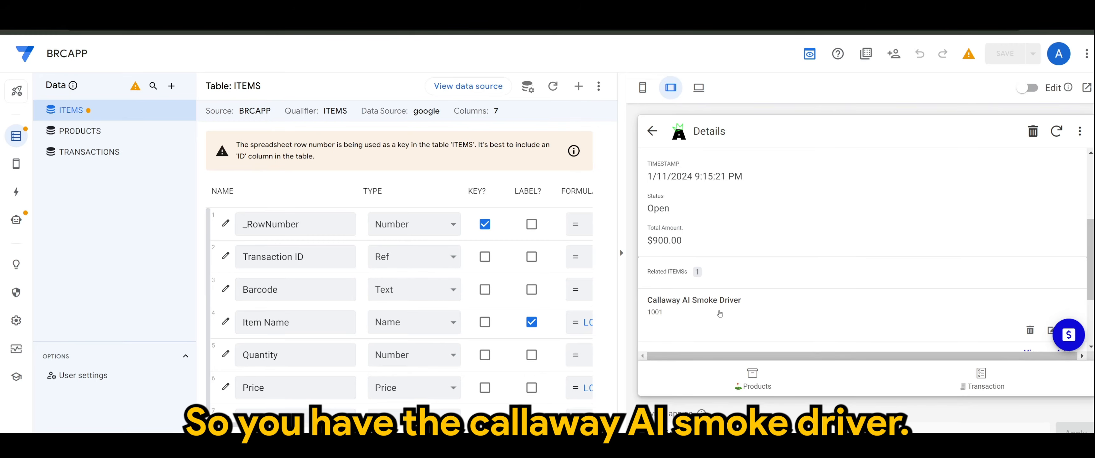
scroll(742, 316, up, 2)
scroll(704, 318, up, 3)
scroll(700, 297, down, 6)
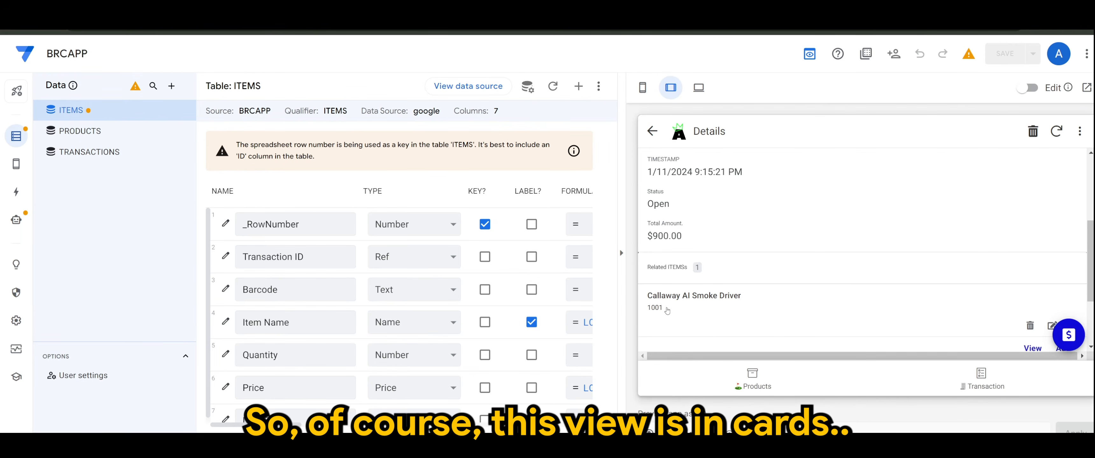
- Try the table view type on the PRODUCTS view and return it to deck
mouse_move(16, 163)
click(64, 162)
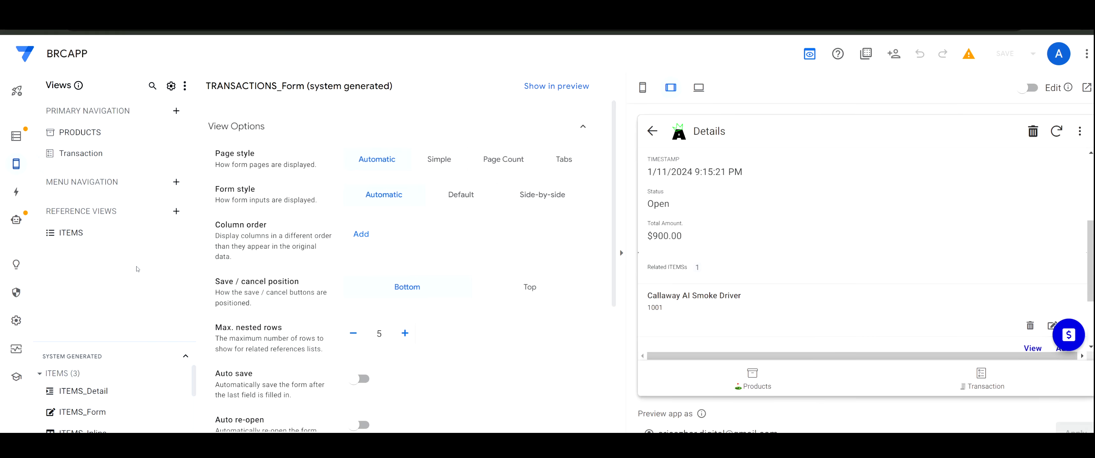
click(93, 136)
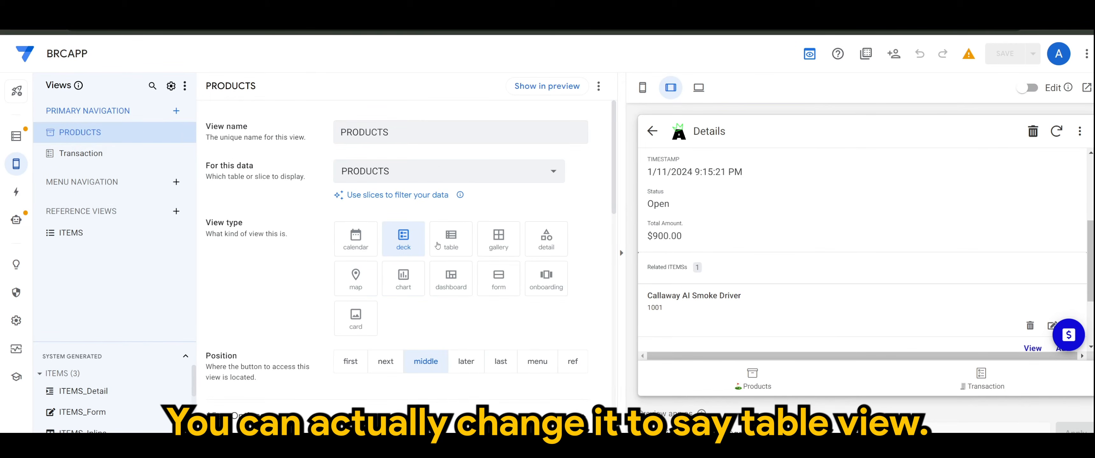
click(468, 248)
click(977, 380)
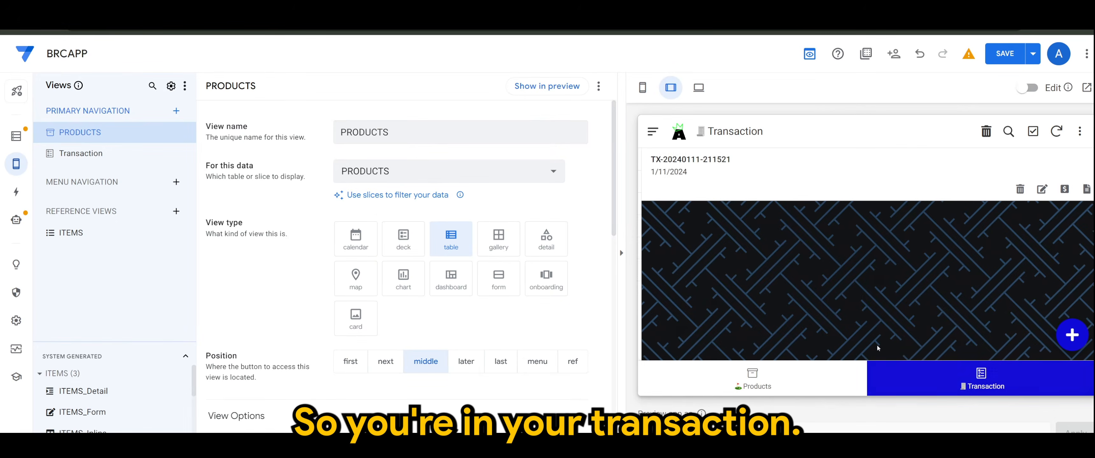
click(746, 274)
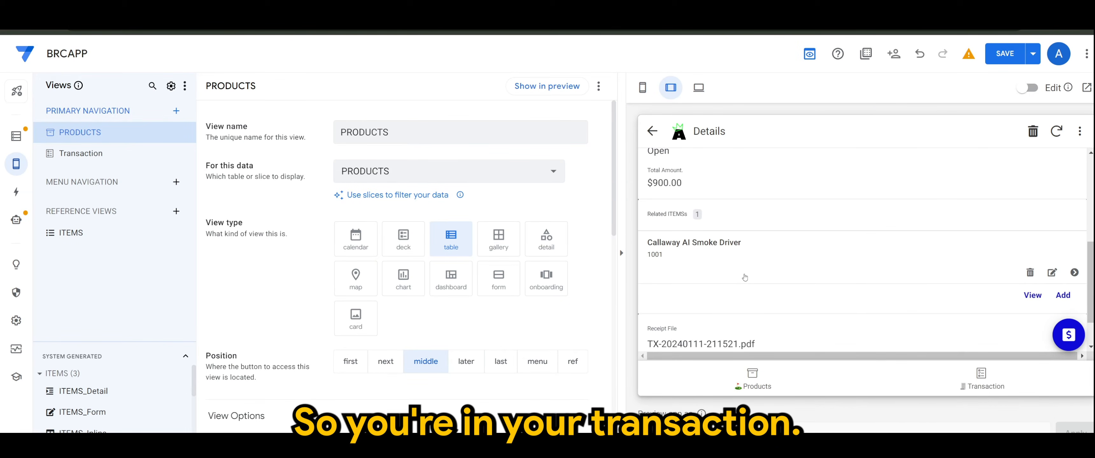
click(404, 243)
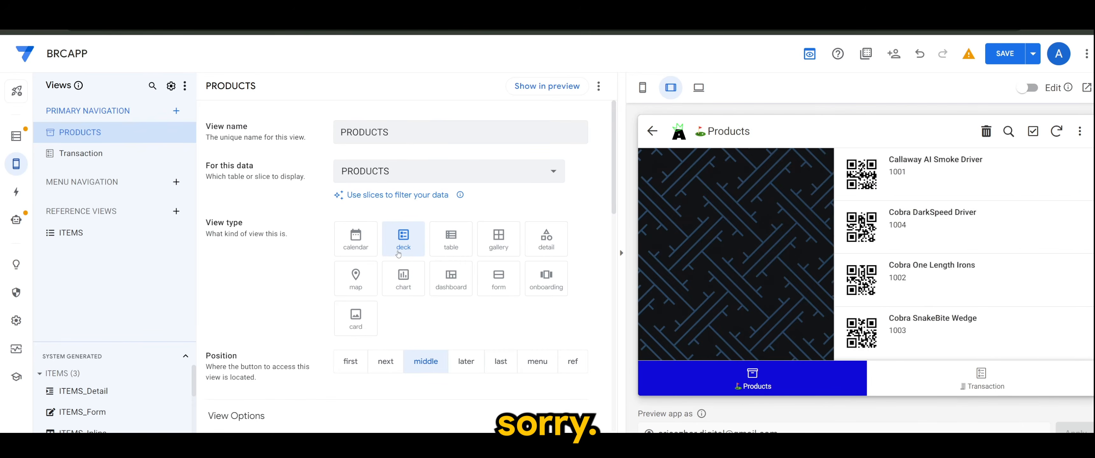
- Change the view type of the ITEMS reference view to table
click(102, 160)
drag(121, 342, 125, 226)
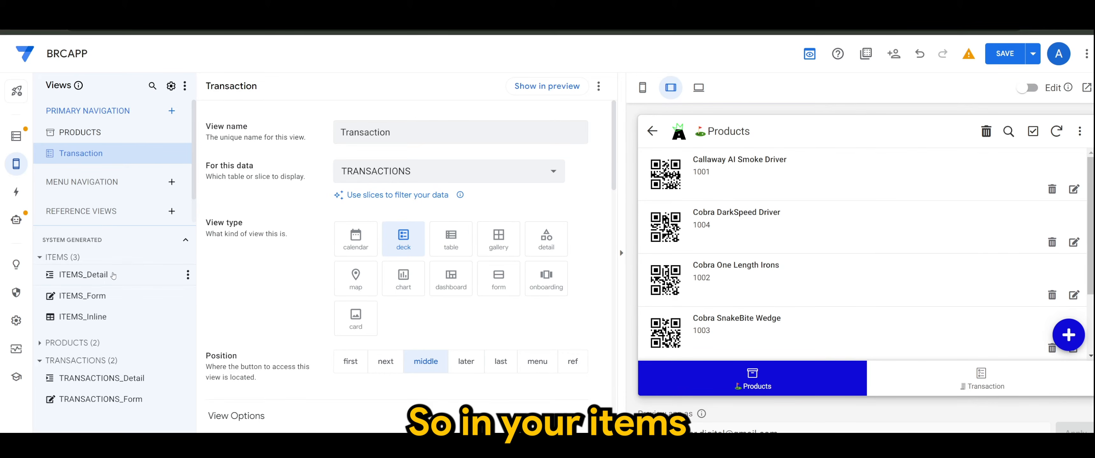
drag(105, 225, 109, 262)
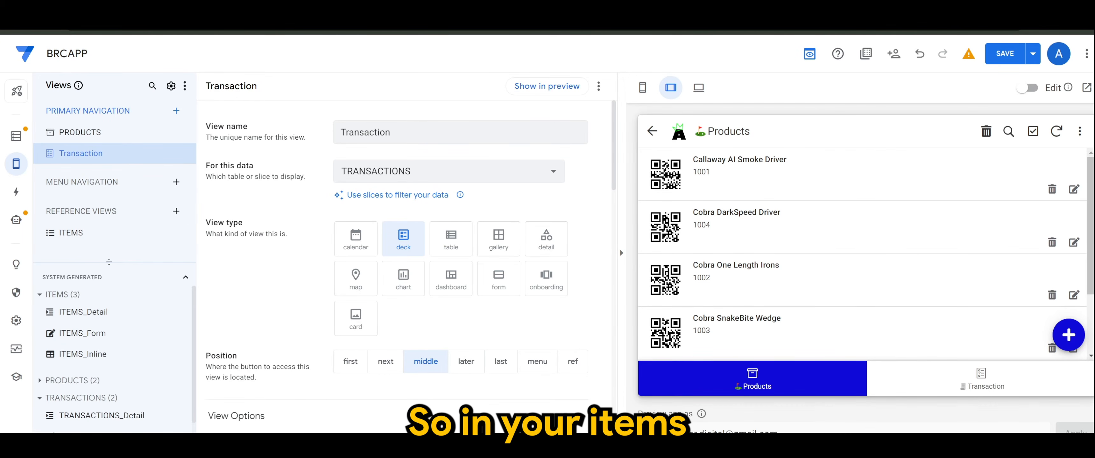
click(94, 233)
click(453, 248)
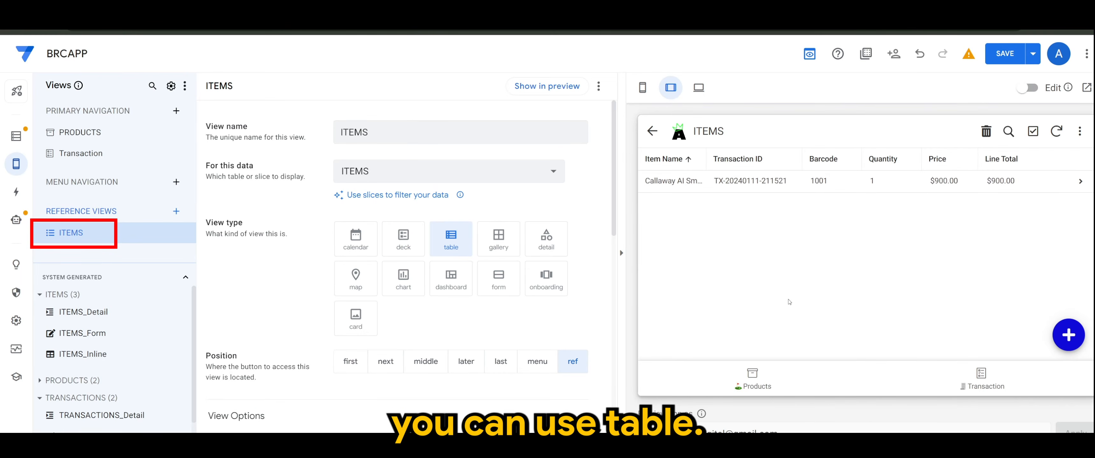
- Check the transaction's related items in the app preview and save the app changes
click(981, 381)
click(870, 295)
scroll(650, 273, down, 5)
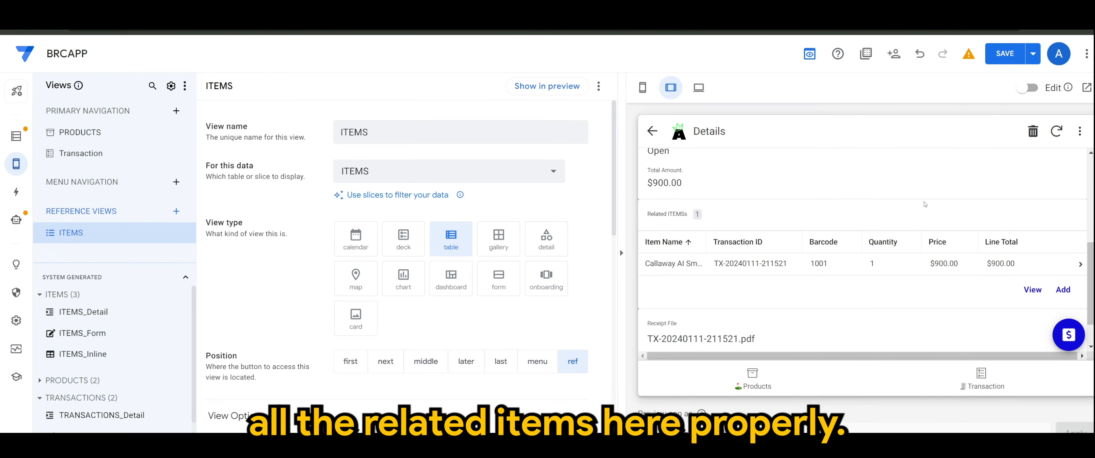
scroll(930, 194, up, 1)
click(1004, 53)
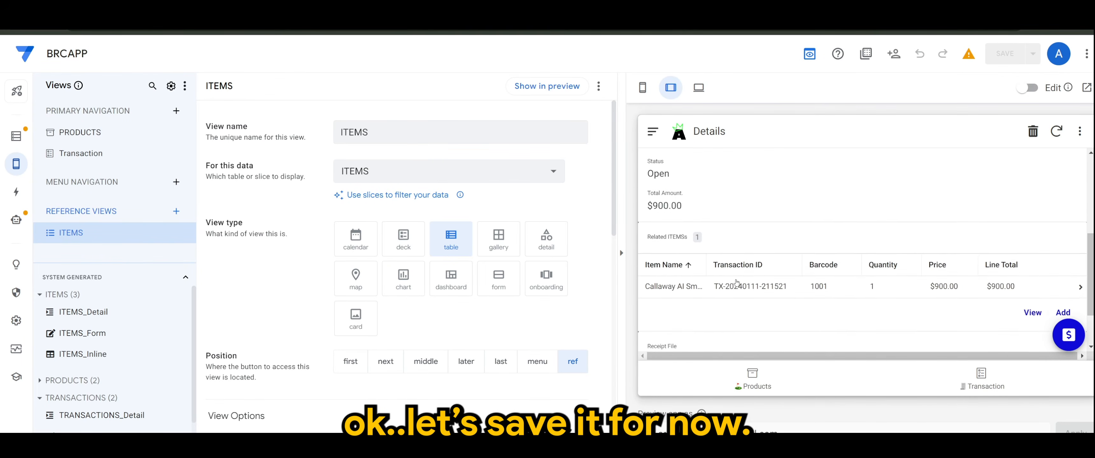
scroll(736, 283, down, 2)
scroll(739, 287, up, 5)
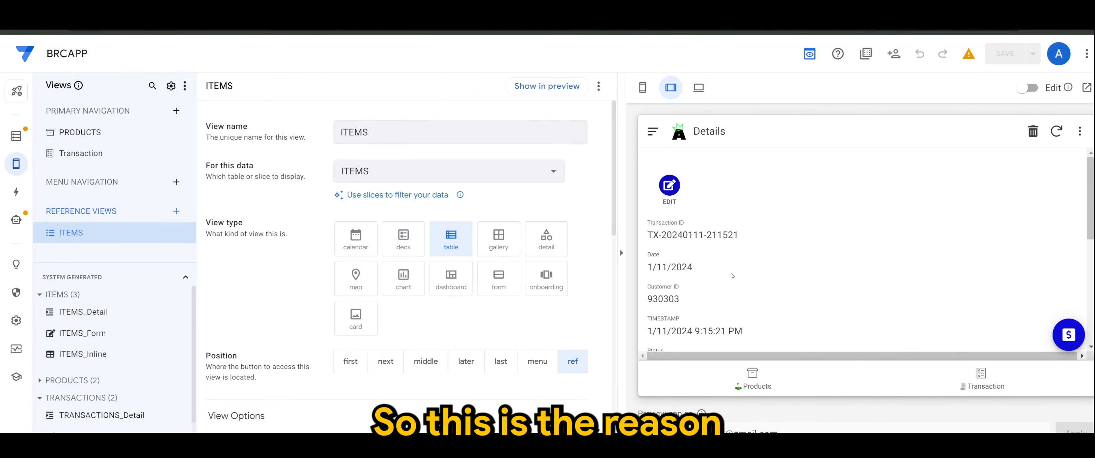
scroll(732, 276, down, 2)
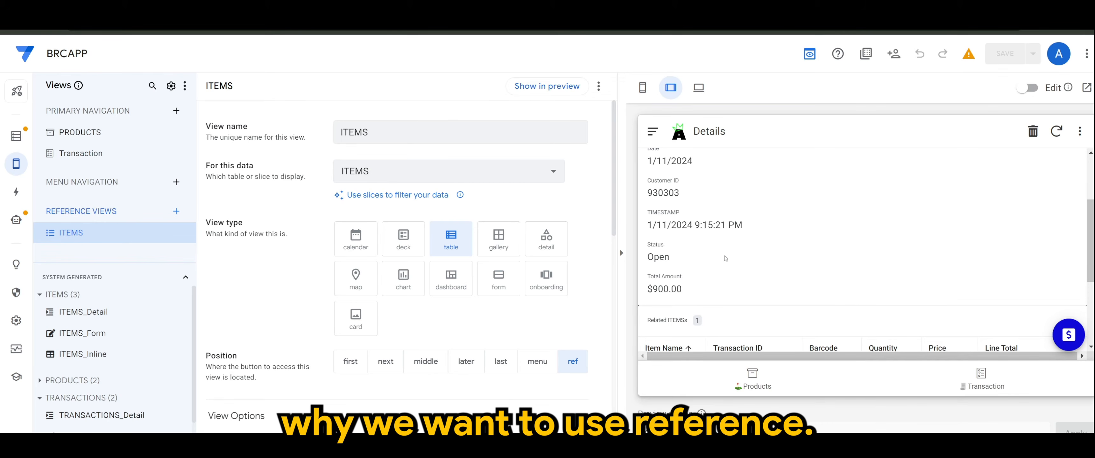
- Examine the transaction's ID, total amount and related items table in the app preview
scroll(736, 259, down, 1)
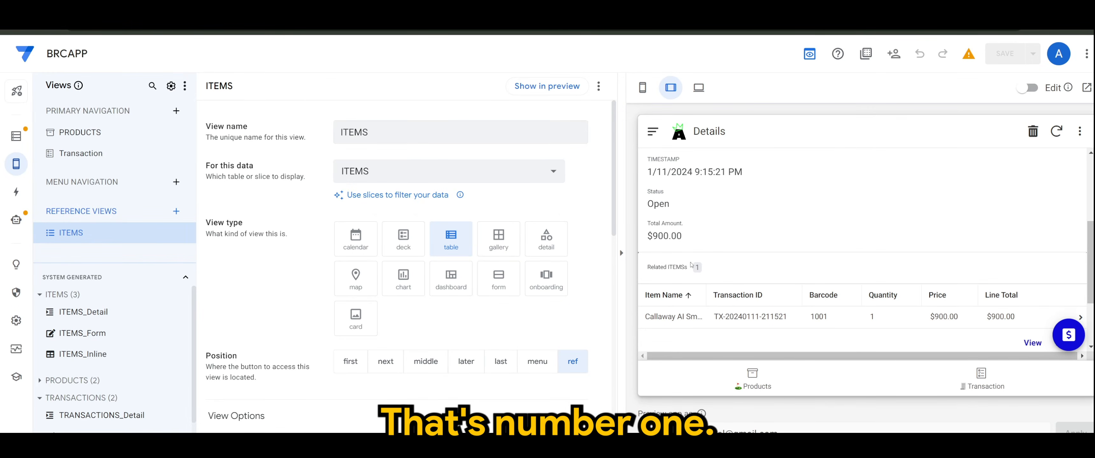
scroll(683, 265, up, 3)
scroll(687, 263, down, 4)
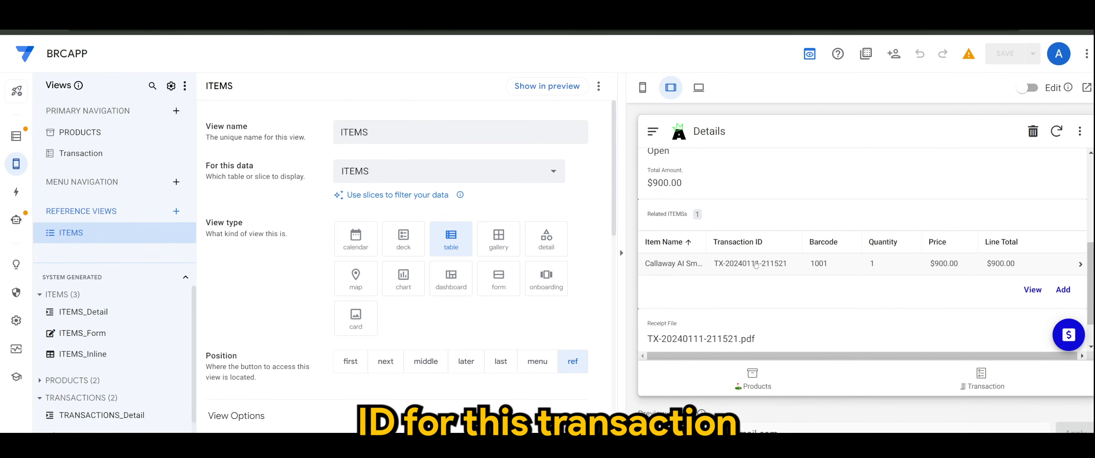
scroll(723, 246, up, 4)
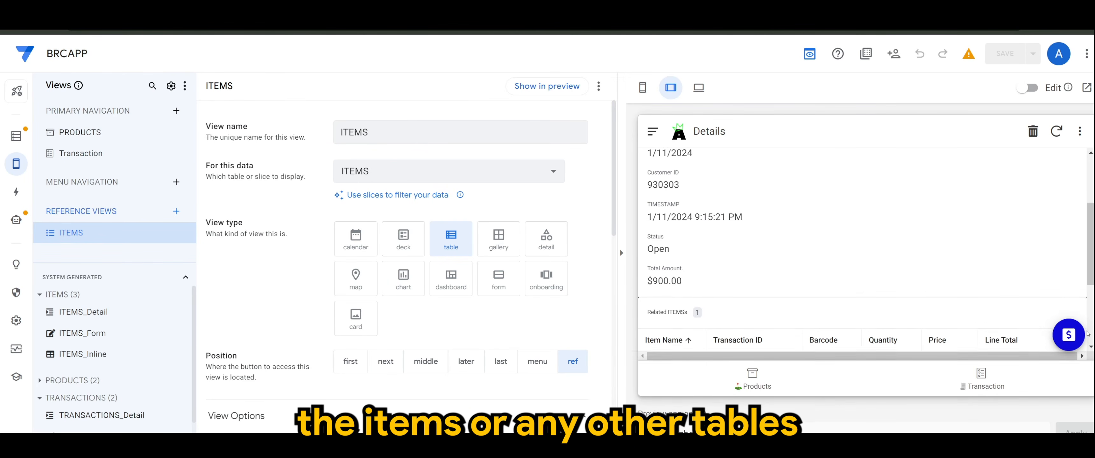
scroll(926, 340, down, 1)
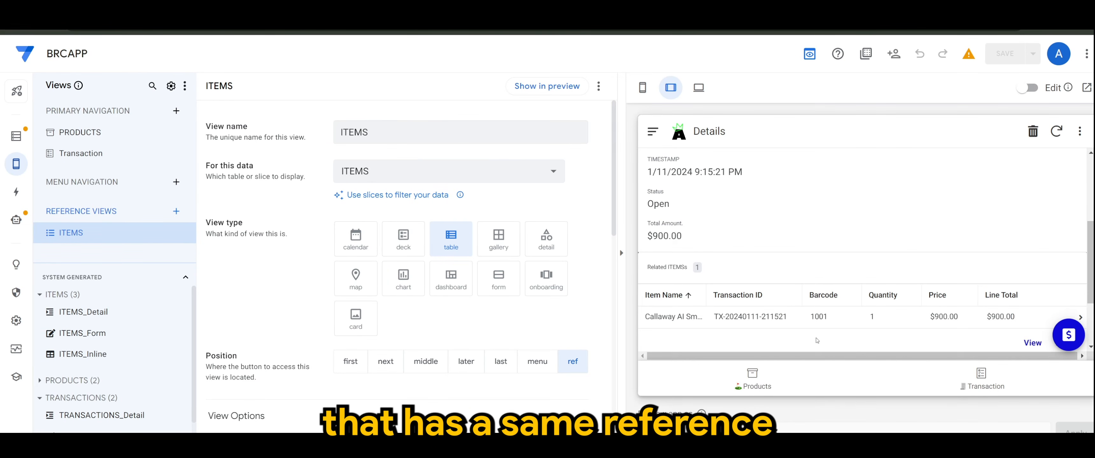
scroll(714, 252, up, 3)
drag(743, 237, 644, 237)
click(718, 259)
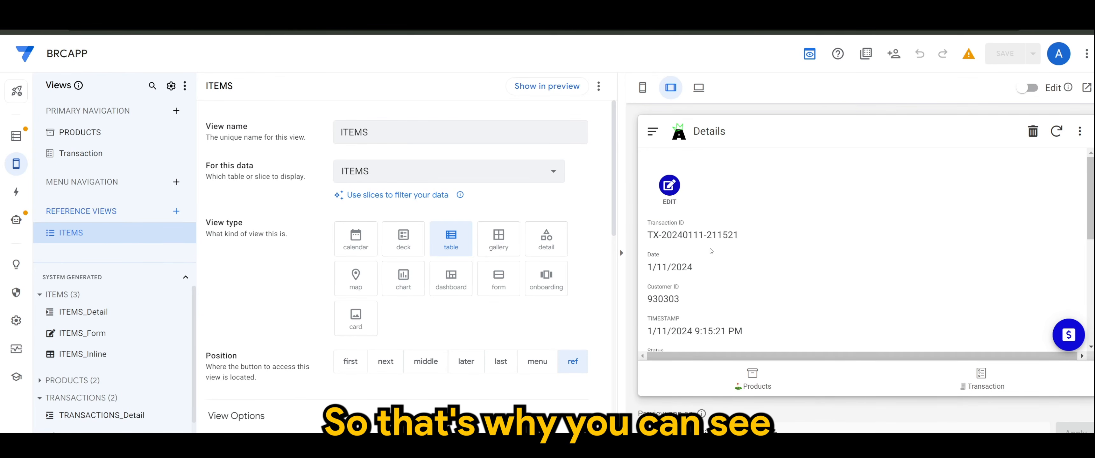
scroll(729, 287, down, 3)
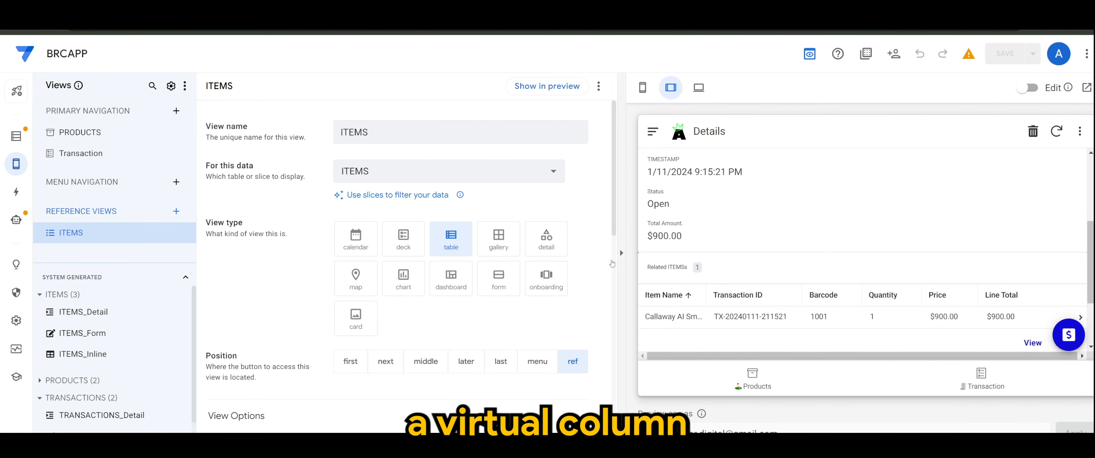
- Look up the Related ITEMSs virtual column in the TRANSACTIONS table's columns, and return to the ITEMS table
click(16, 136)
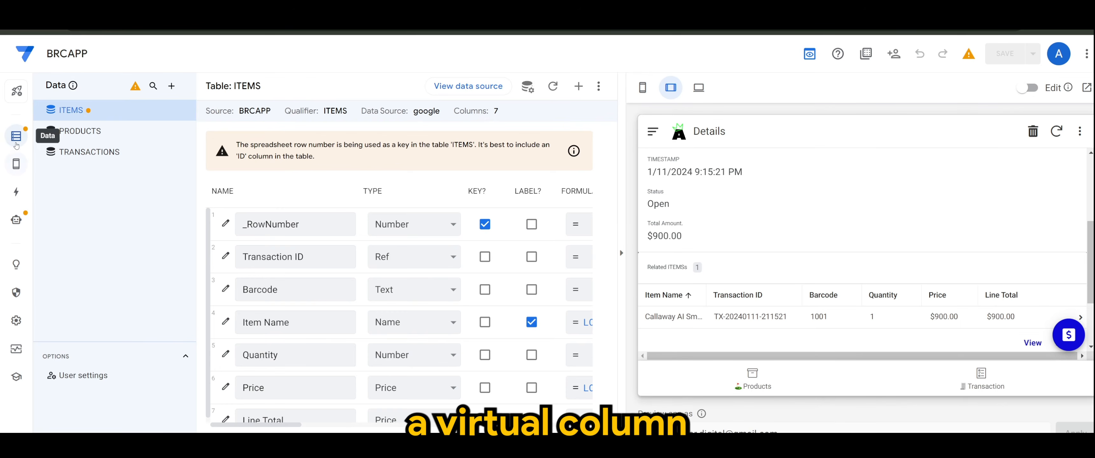
click(89, 152)
scroll(281, 323, down, 2)
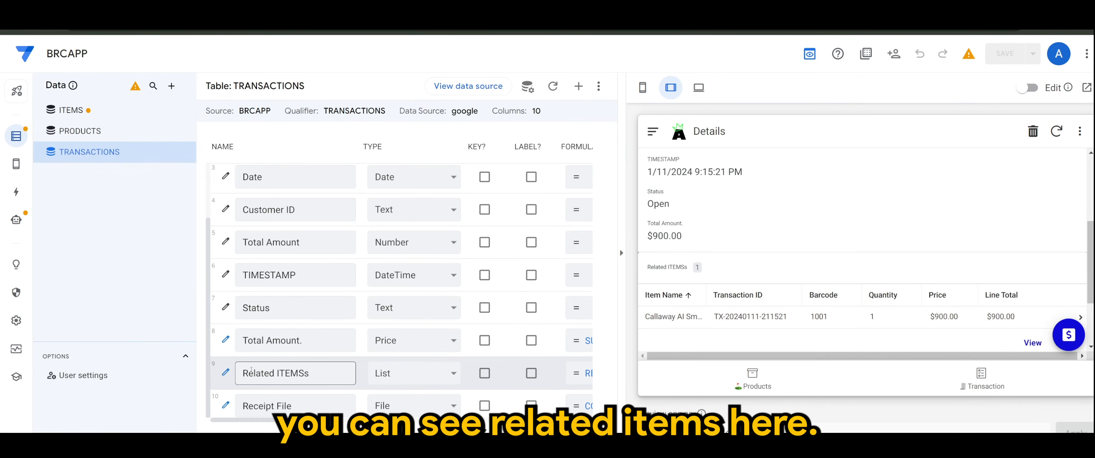
drag(318, 374, 237, 374)
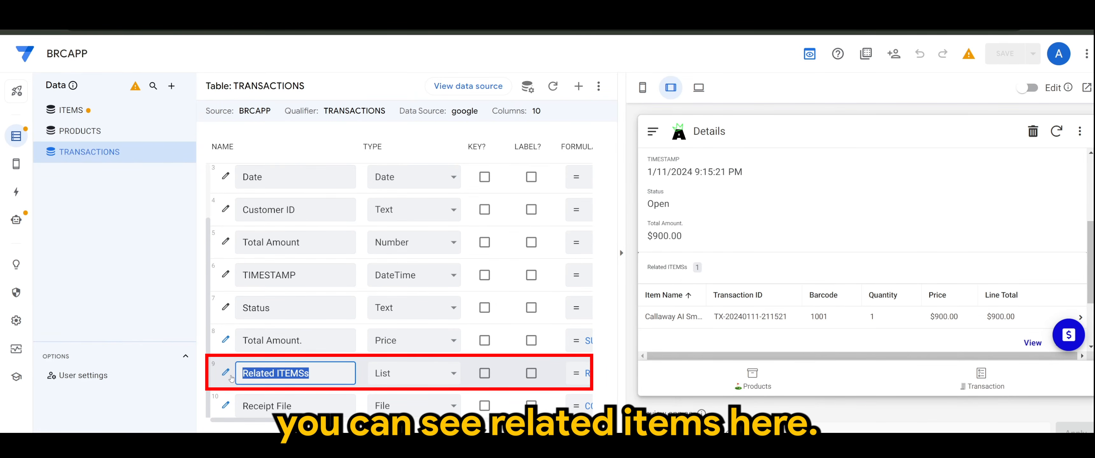
click(106, 111)
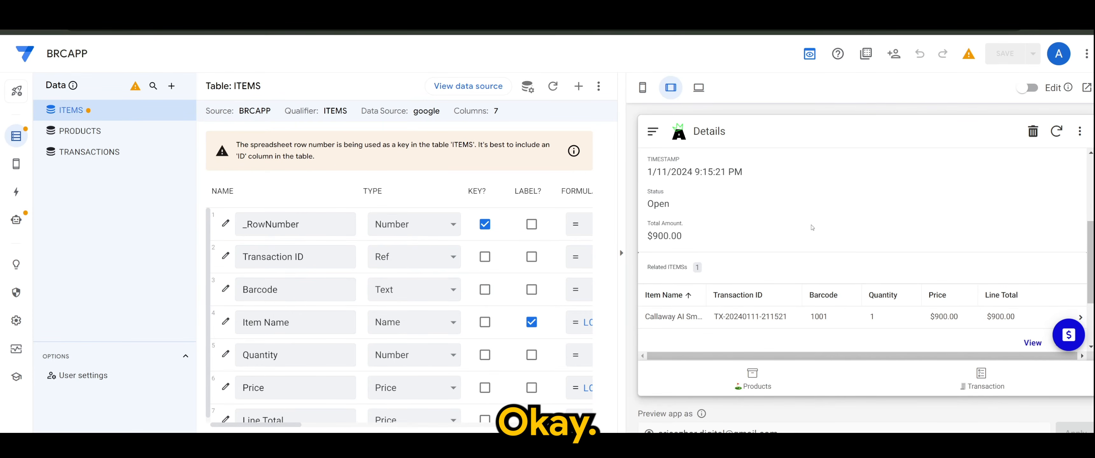
- Review the transaction's details from status to receipt file in the preview, ending at the option to add a related item
scroll(813, 252, down, 3)
scroll(814, 254, up, 5)
scroll(812, 255, down, 5)
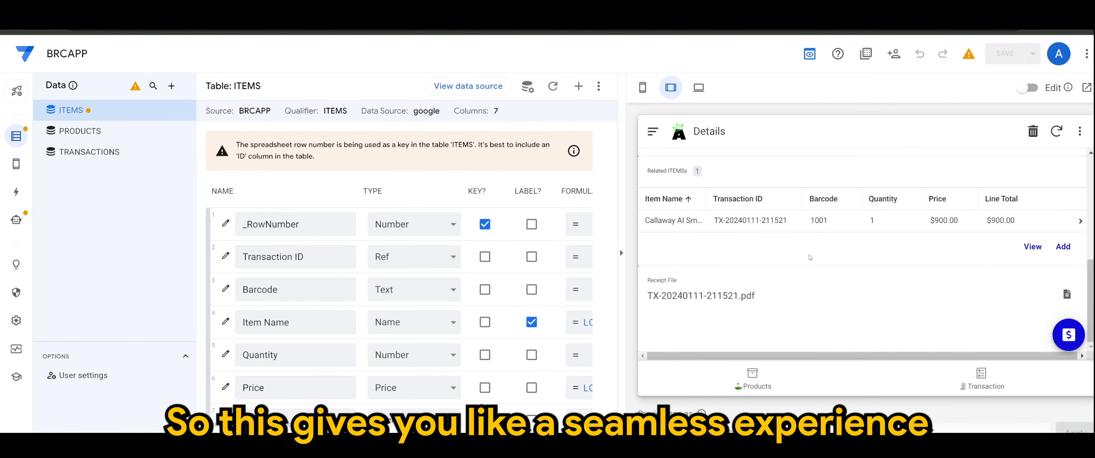
scroll(810, 257, up, 5)
scroll(799, 257, down, 5)
scroll(792, 258, up, 5)
scroll(786, 258, down, 5)
scroll(784, 268, down, 1)
scroll(784, 274, up, 2)
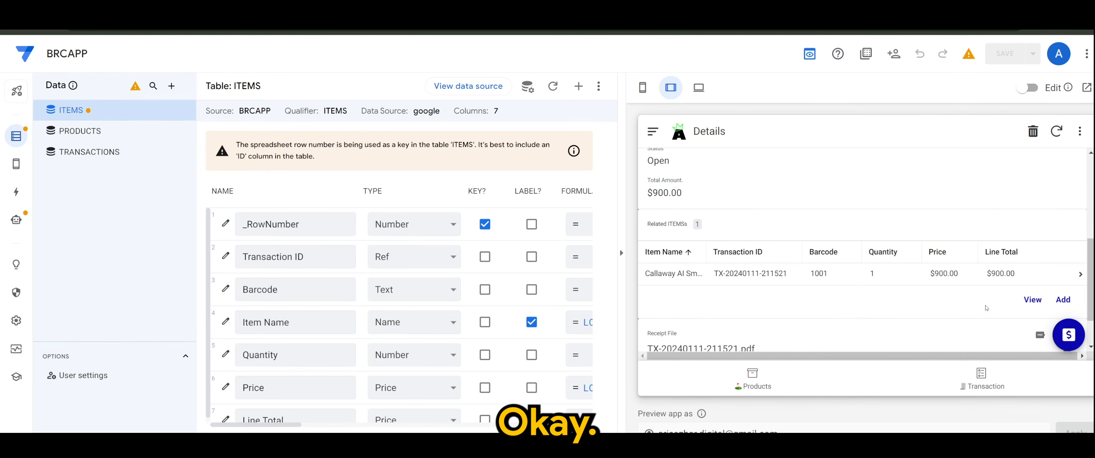
scroll(792, 285, up, 4)
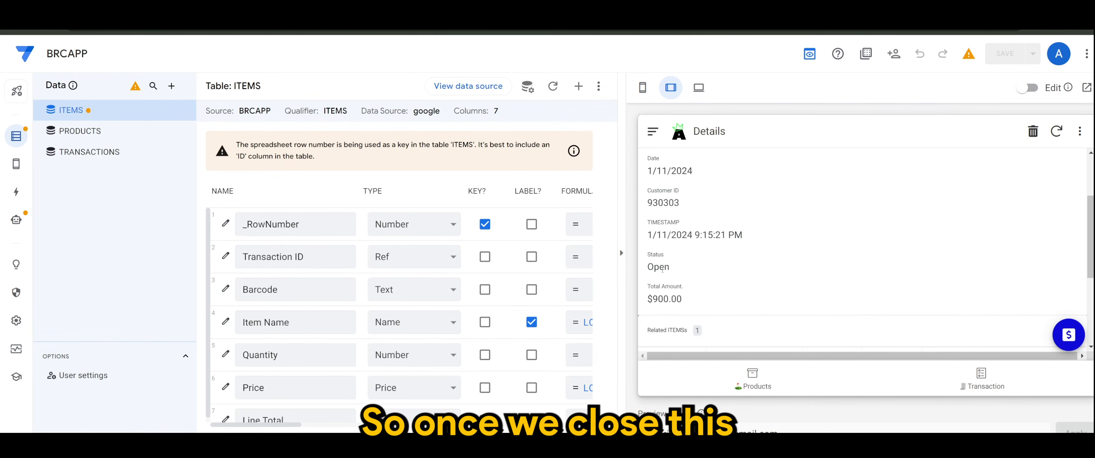
scroll(940, 283, down, 3)
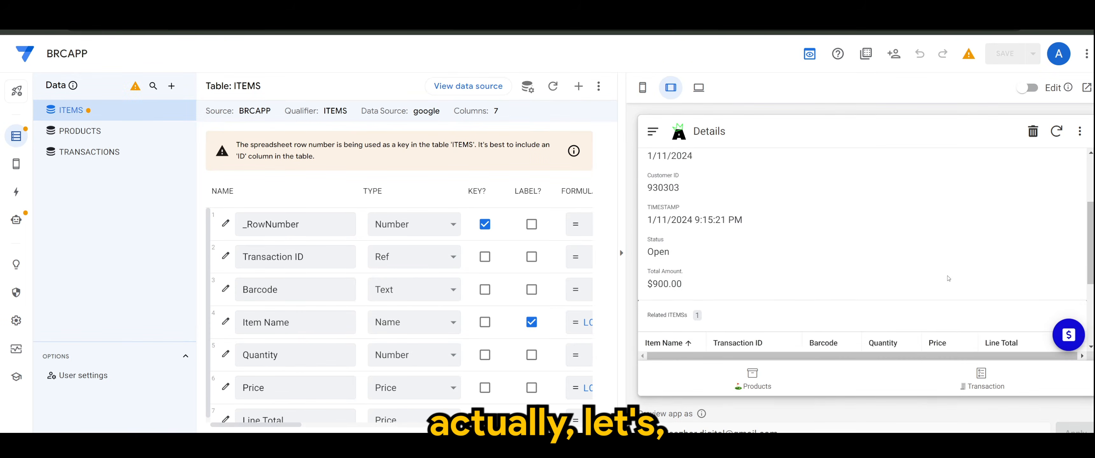
scroll(964, 296, up, 3)
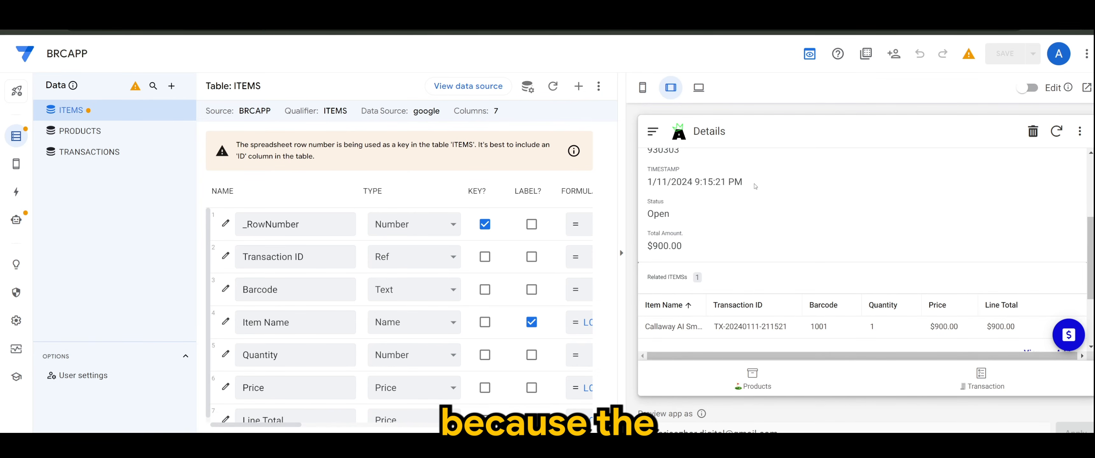
scroll(1004, 318, down, 2)
click(1063, 299)
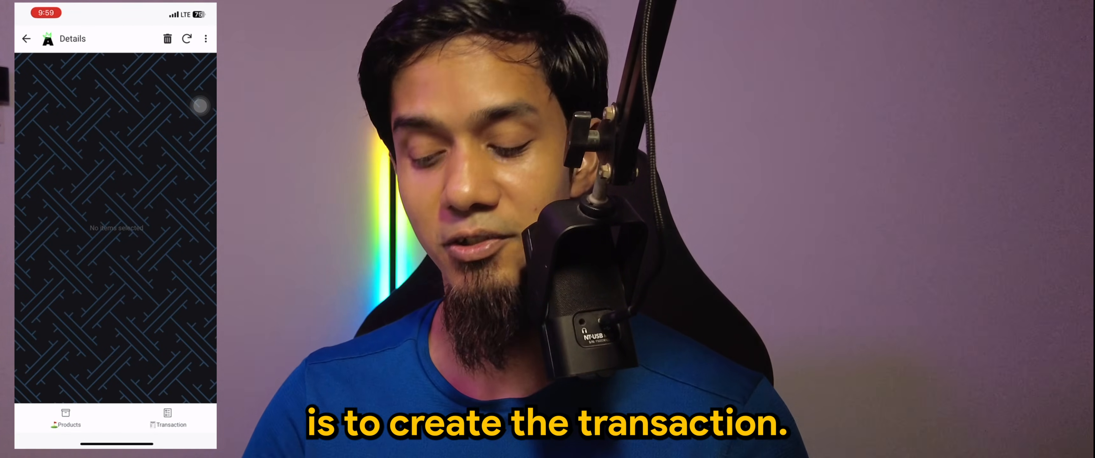
- Start a new transaction in the mobile app and enter the customer ID
click(168, 419)
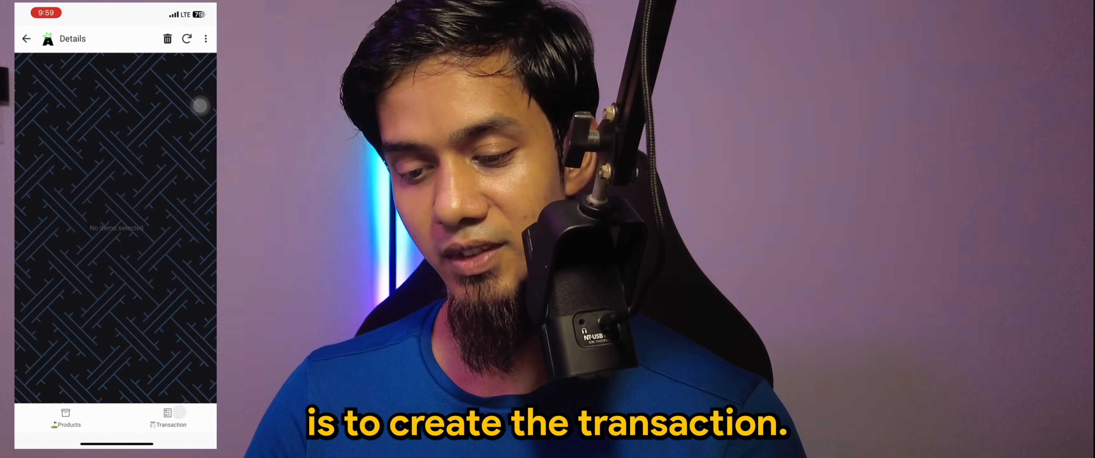
click(199, 106)
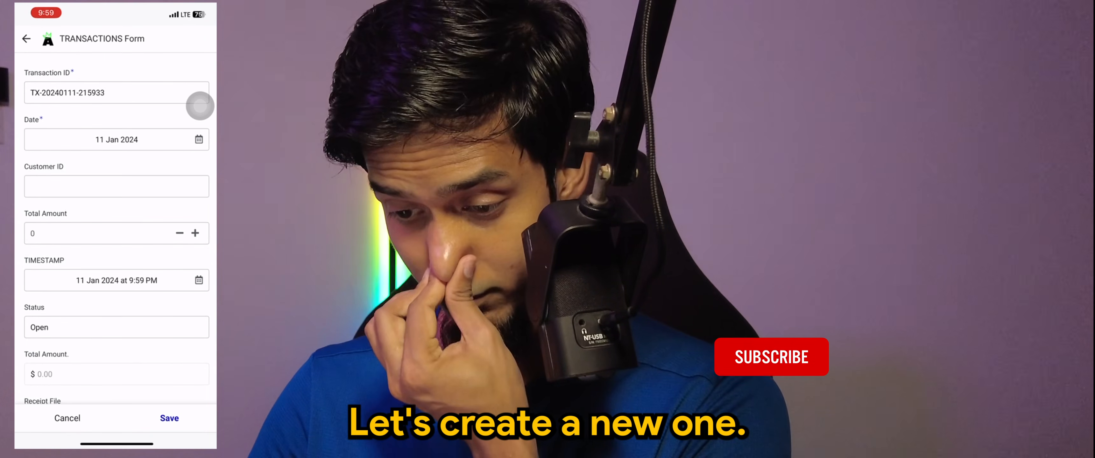
click(117, 186)
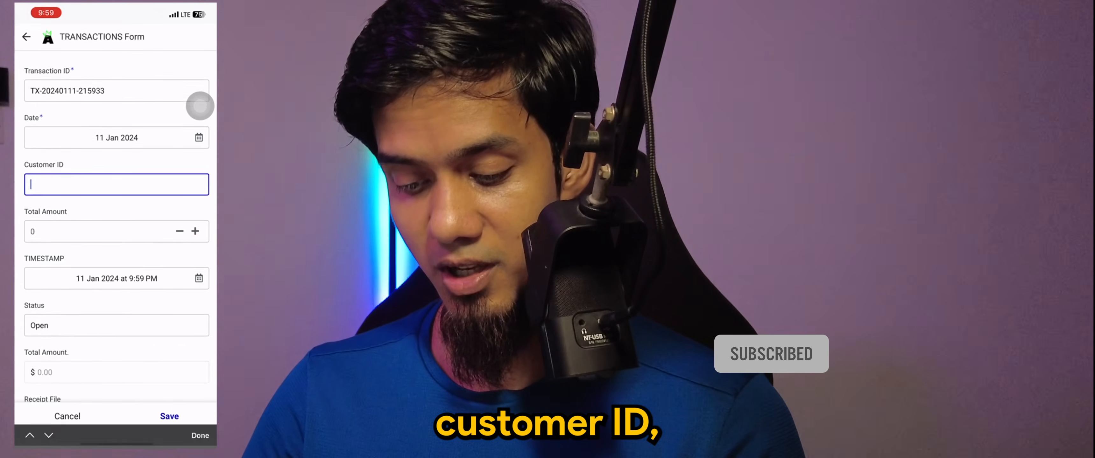
click(53, 400)
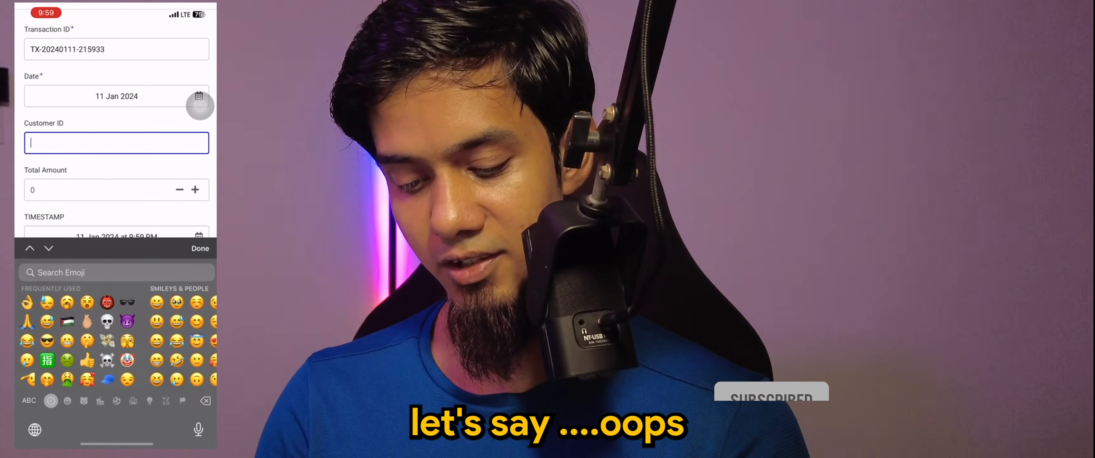
click(29, 400)
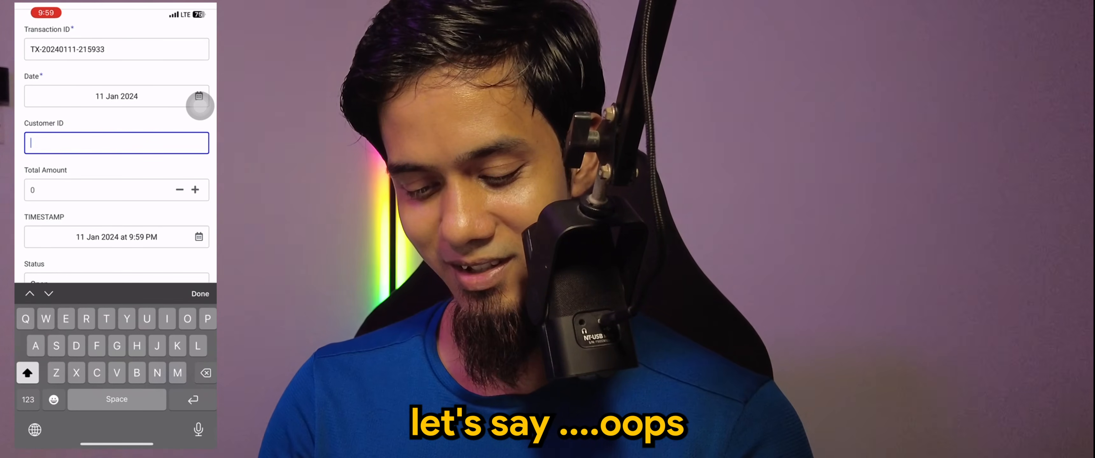
click(28, 400)
text(900009)
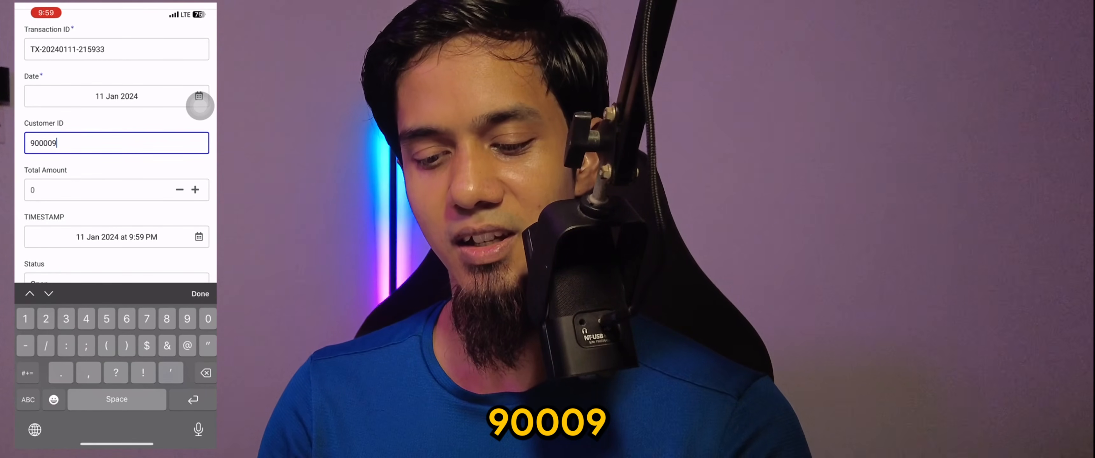
- Check the remaining transaction fields down to the receipt file and save the new transaction
scroll(115, 170, down, 1)
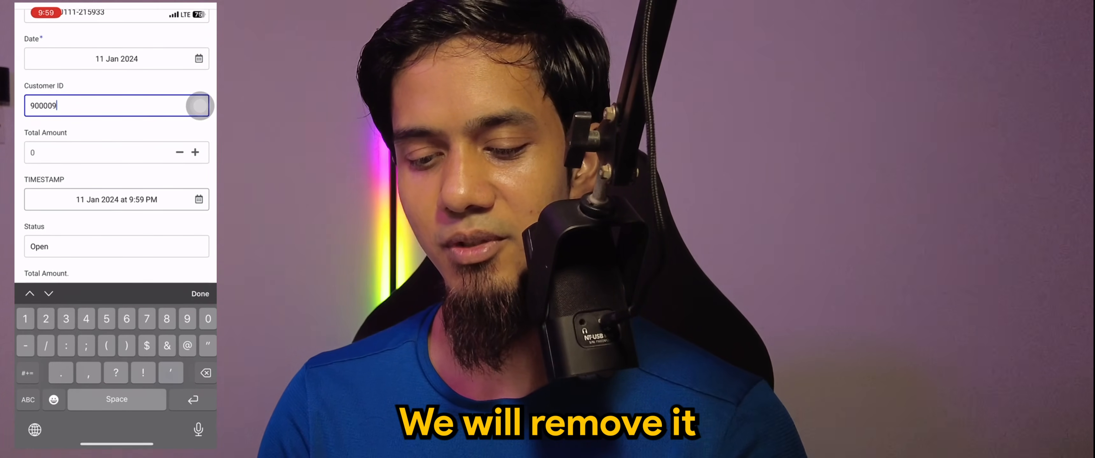
scroll(200, 106, down, 2)
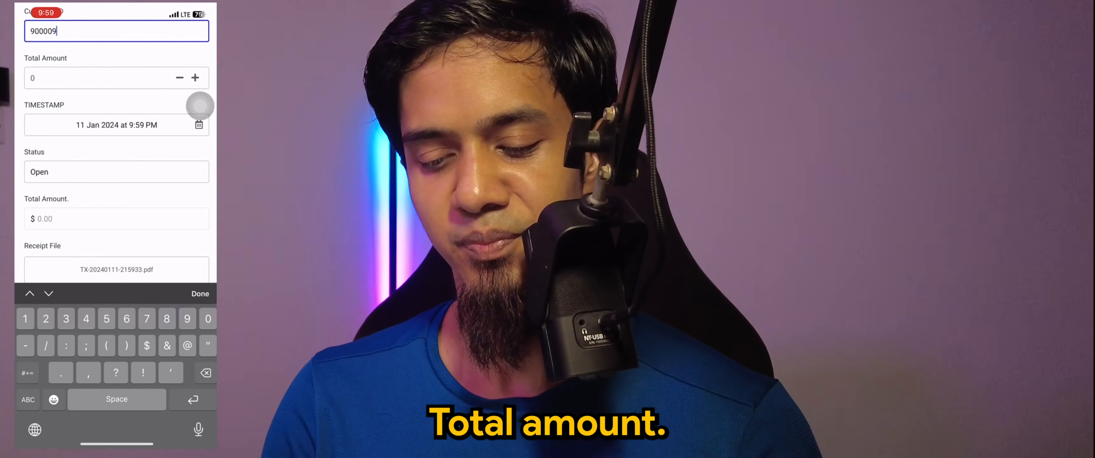
scroll(200, 106, down, 1)
scroll(200, 106, down, 1)
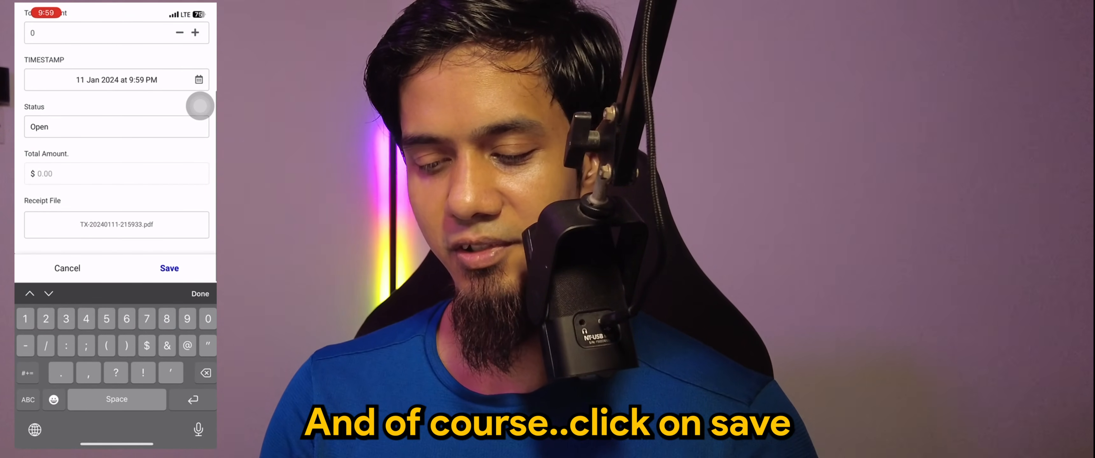
click(169, 268)
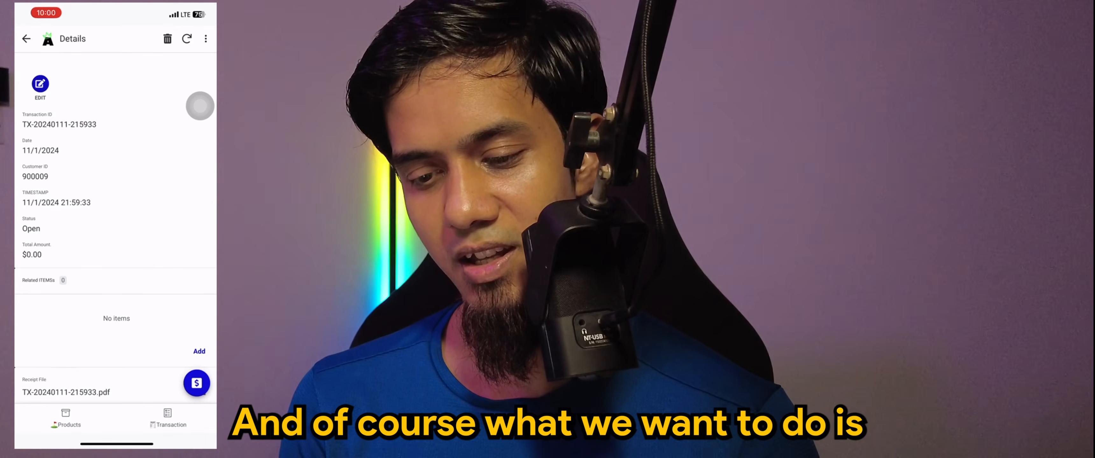
- Add the Callaway AI Smoke Driver, barcode 1001, to the new transaction with quantity 1 and save the item
scroll(200, 106, down, 2)
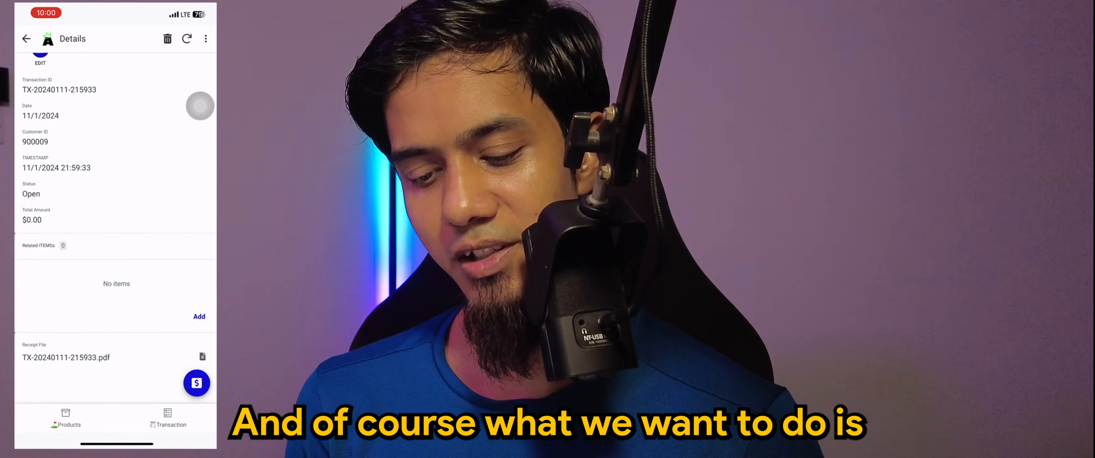
scroll(200, 106, up, 2)
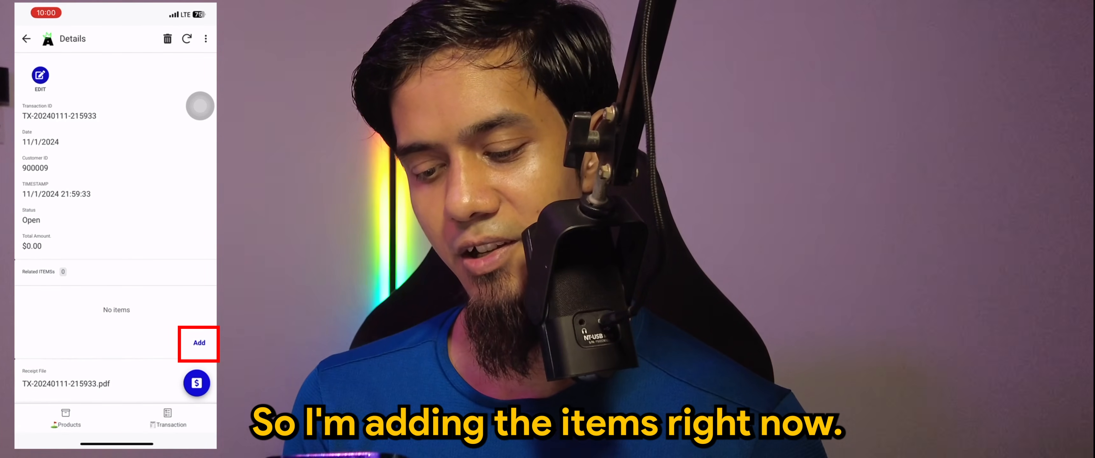
click(199, 343)
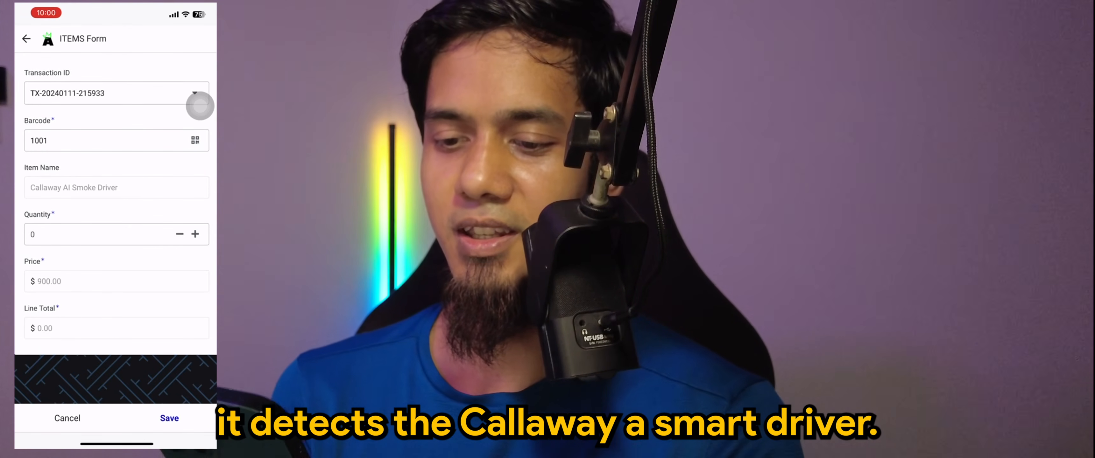
click(97, 234)
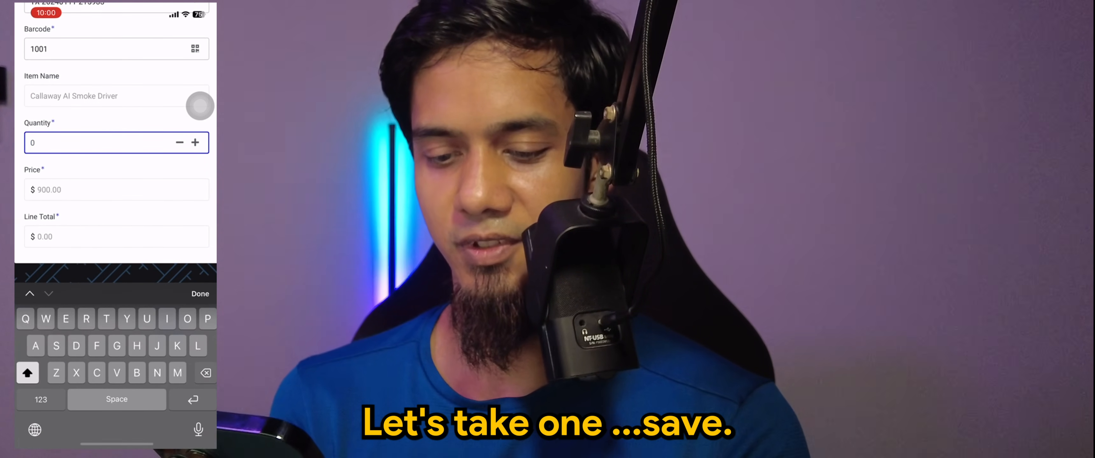
click(200, 294)
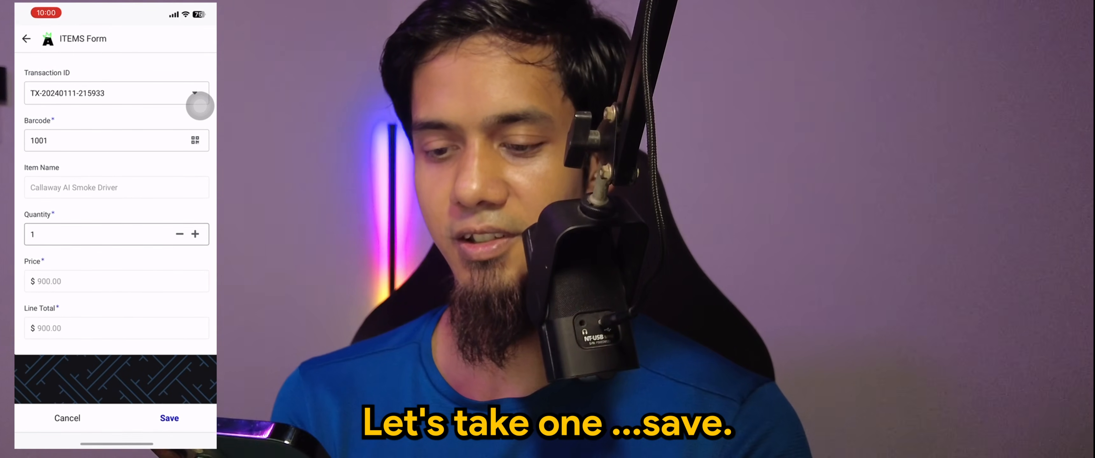
click(168, 416)
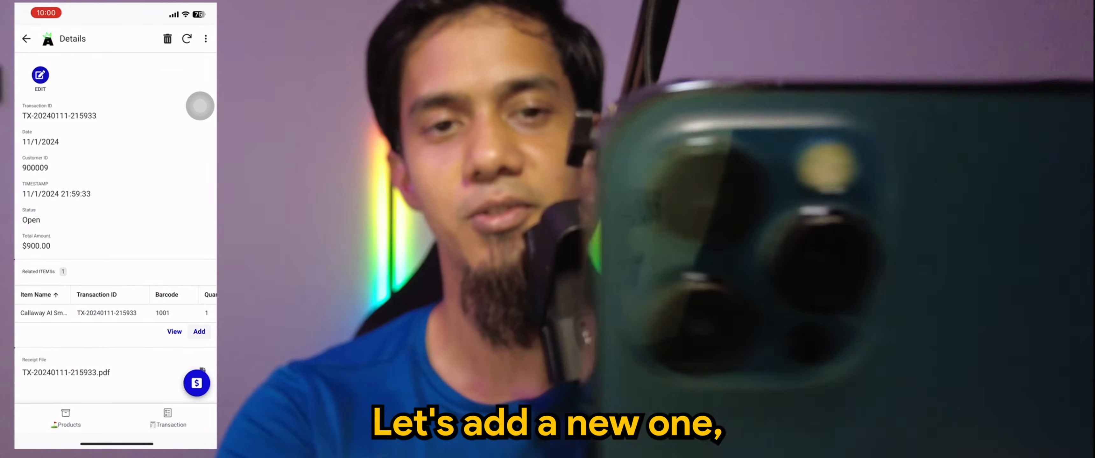
- Add the Cobra One Length Irons to the transaction by scanning barcode 1002, with quantity 1
click(199, 331)
click(195, 140)
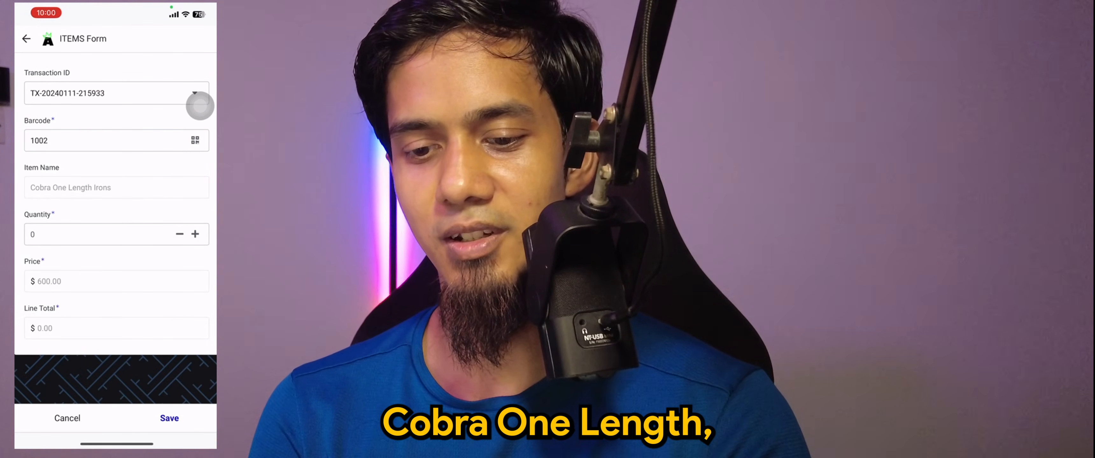
click(102, 234)
key(BackSpace)
text(1)
click(201, 294)
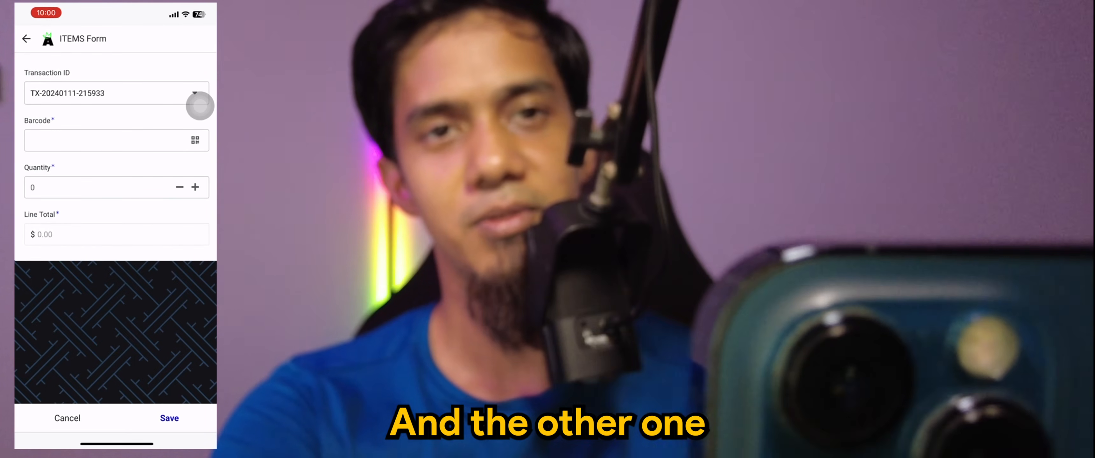
- Add the Cobra SnakeBite Wedge to the transaction by scanning barcode 1003, set its quantity to 2 and save the item
click(195, 141)
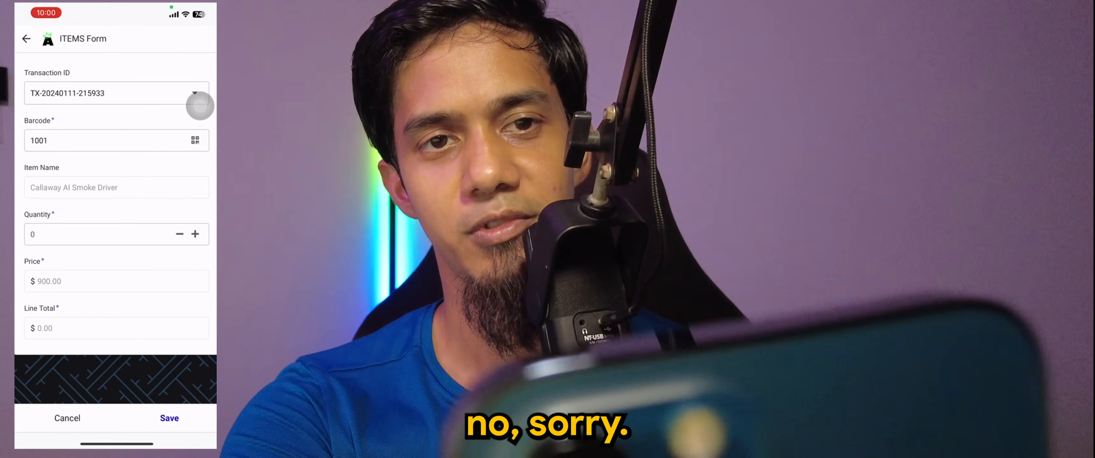
click(67, 418)
click(162, 201)
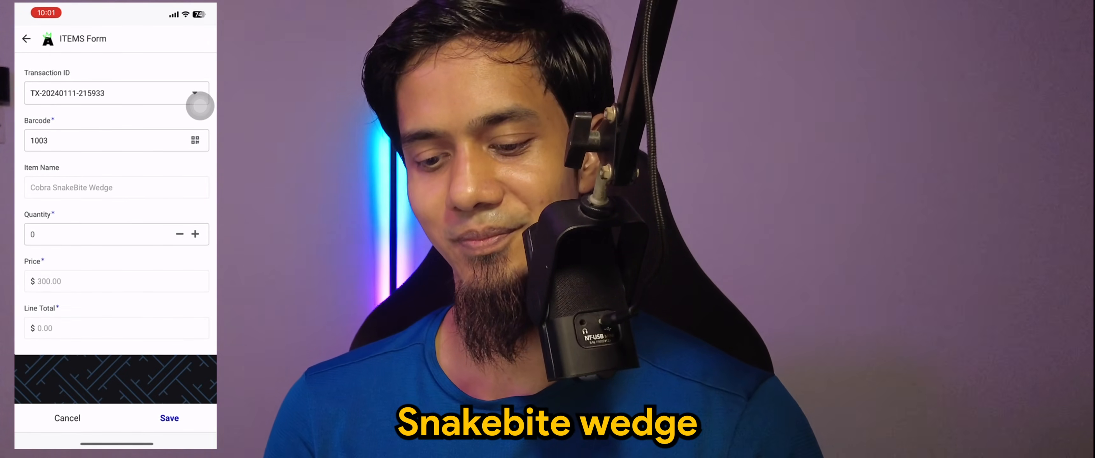
click(102, 234)
key(BackSpace)
text(2)
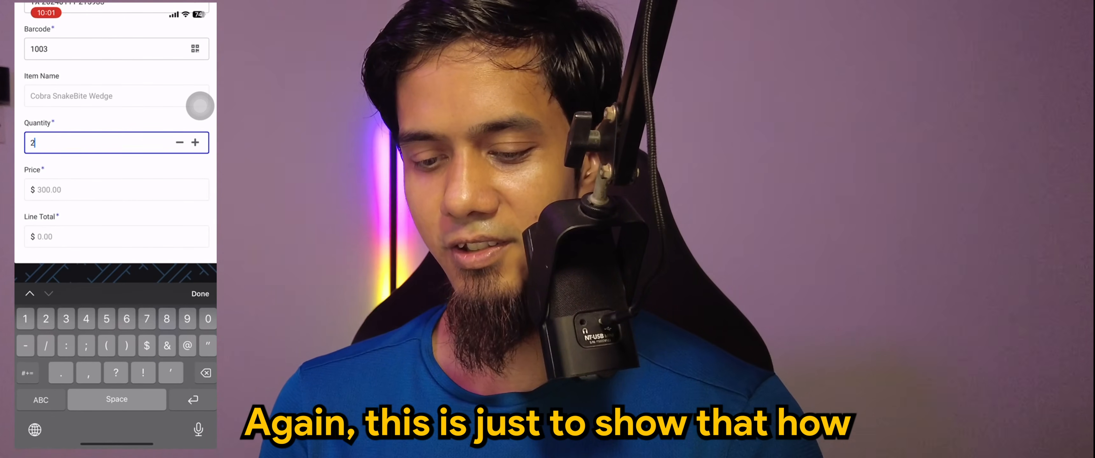
click(200, 294)
click(169, 416)
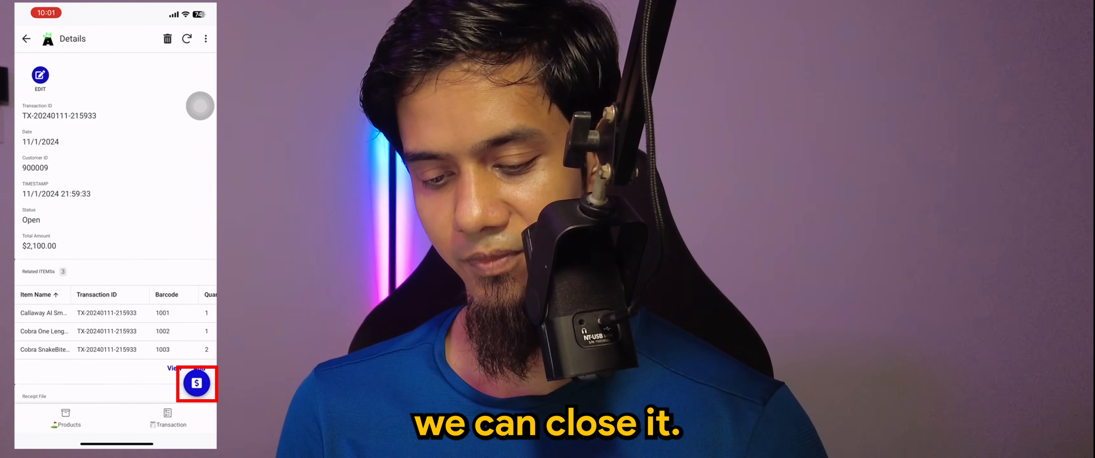
- Close the transaction, sync the app and open the transaction's receipt PDF
click(196, 383)
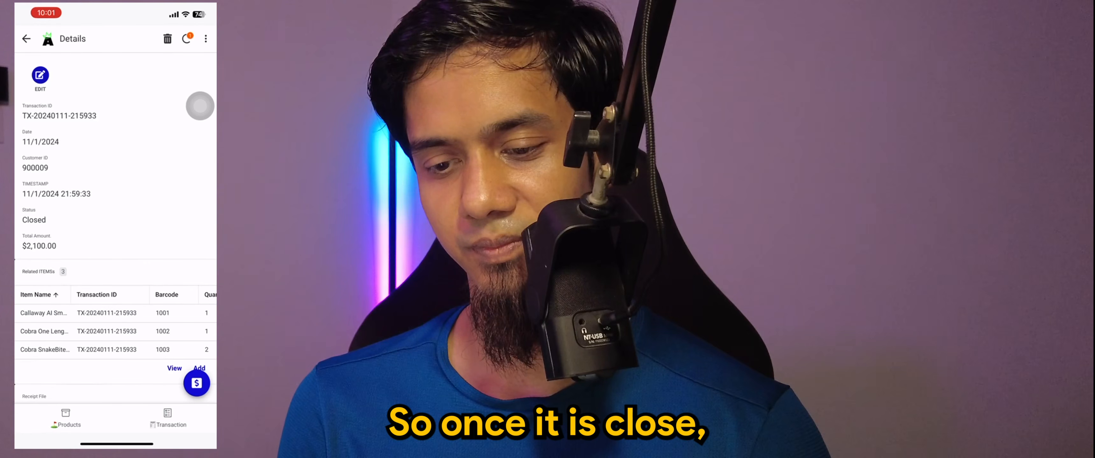
scroll(115, 212, down, 2)
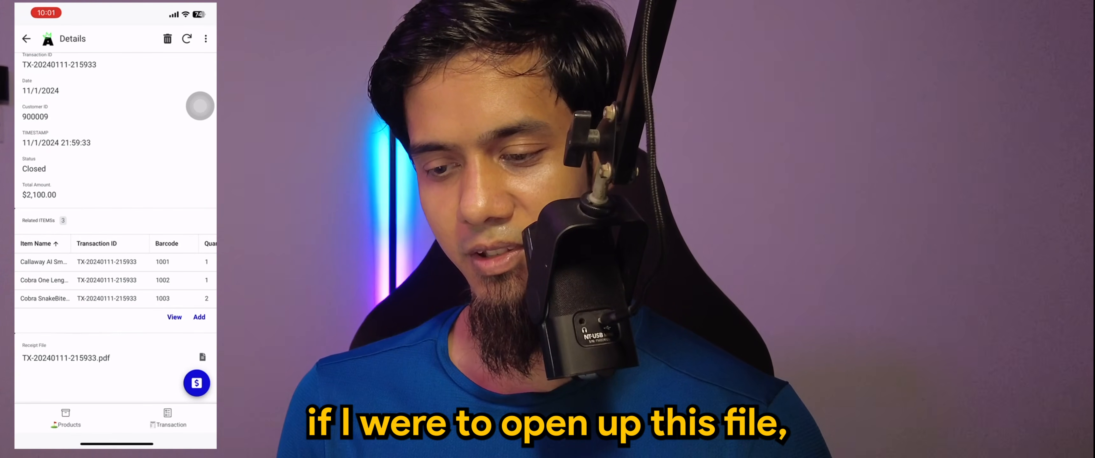
click(187, 39)
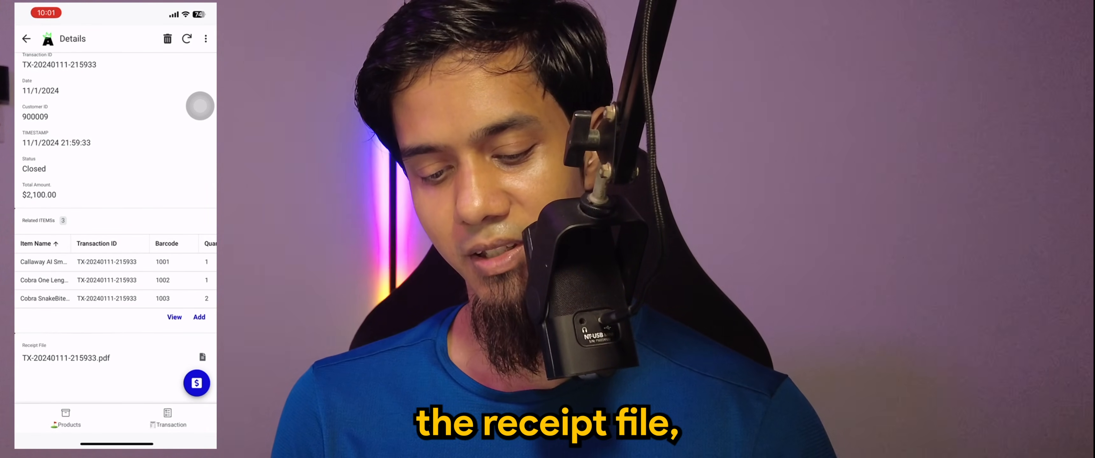
click(202, 357)
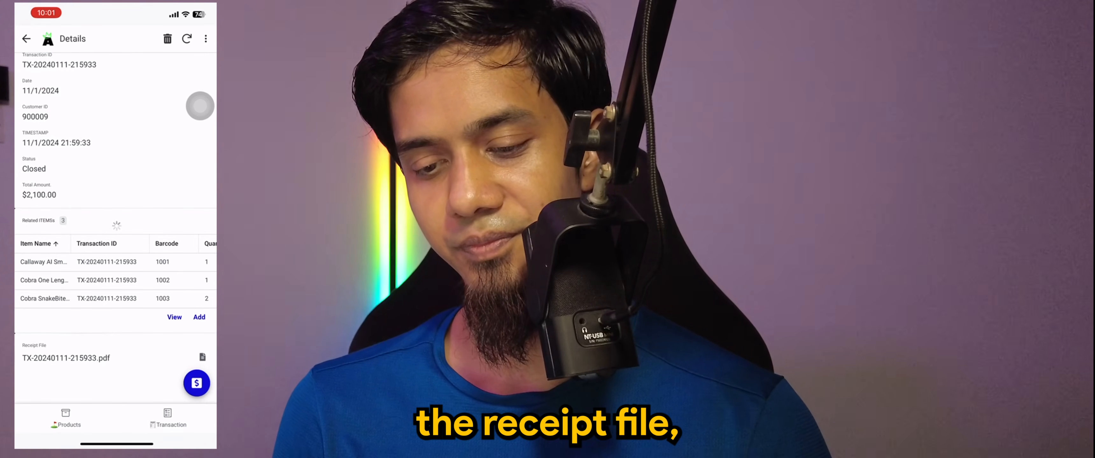